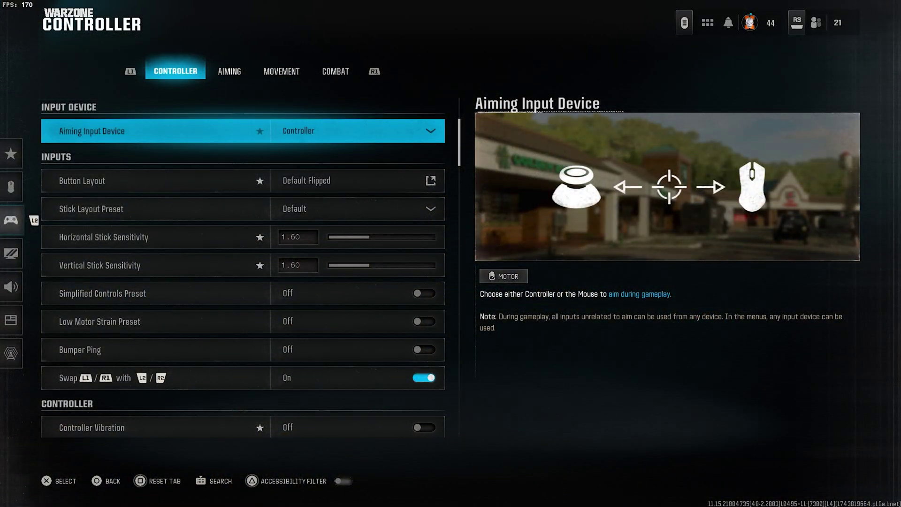
Try lowering Horizontal Stick Sensitivity to 1.45 and set it back to 1.60
key("Down")
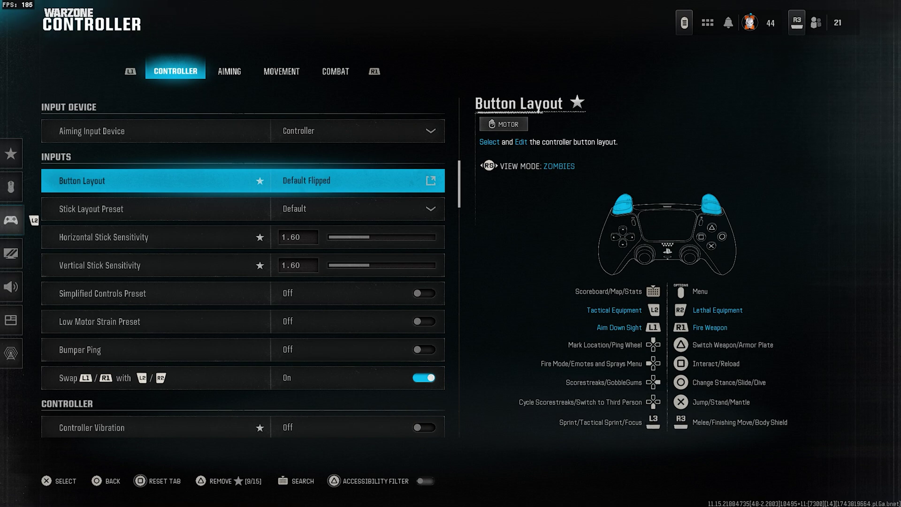
key("Down")
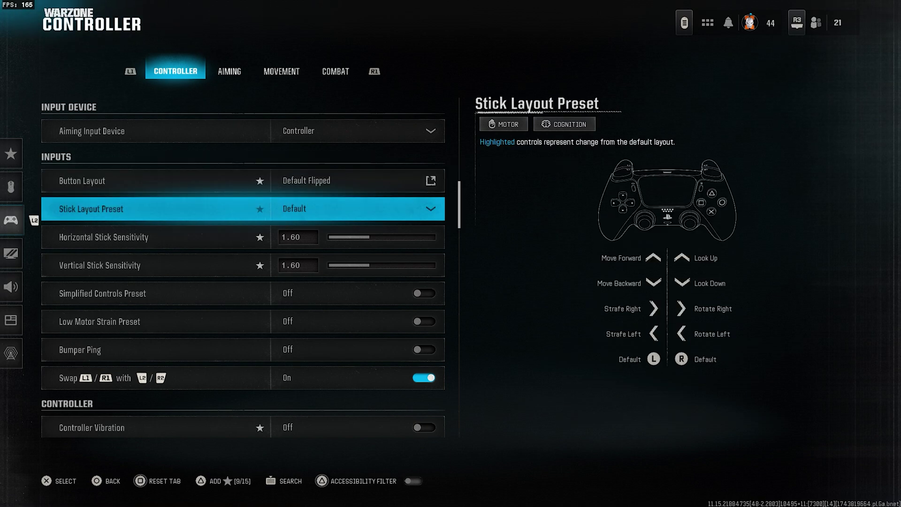
key("Down")
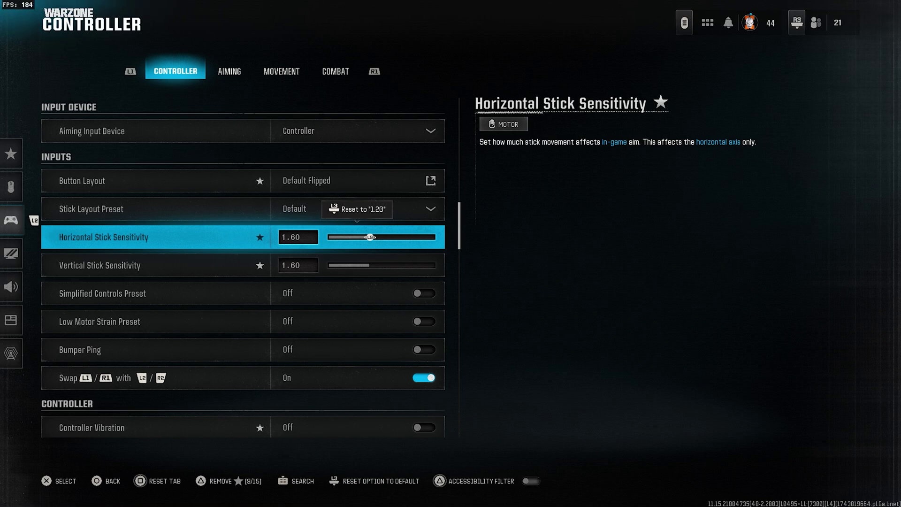
key("Left")
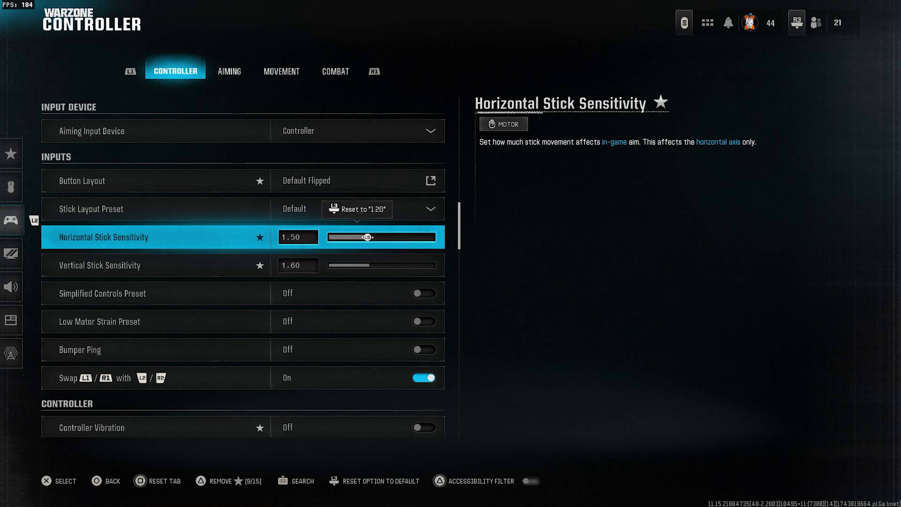
key("Left")
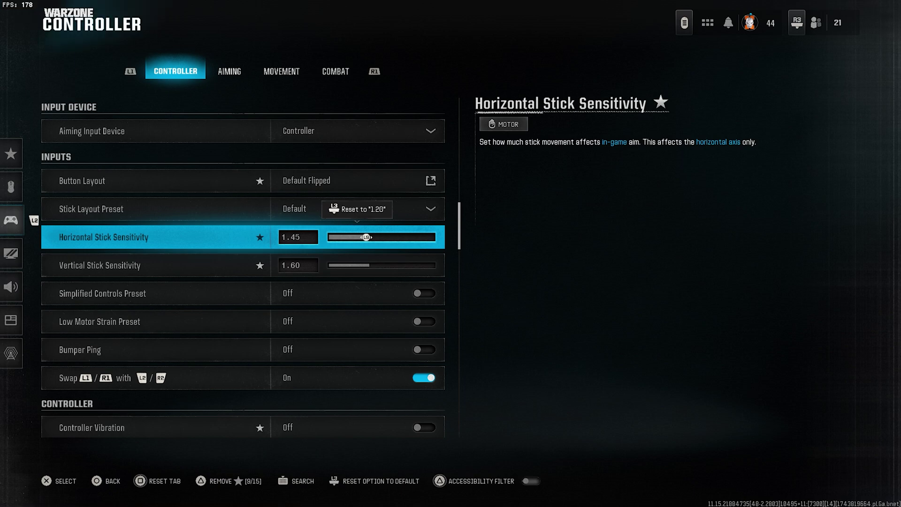
key("Right")
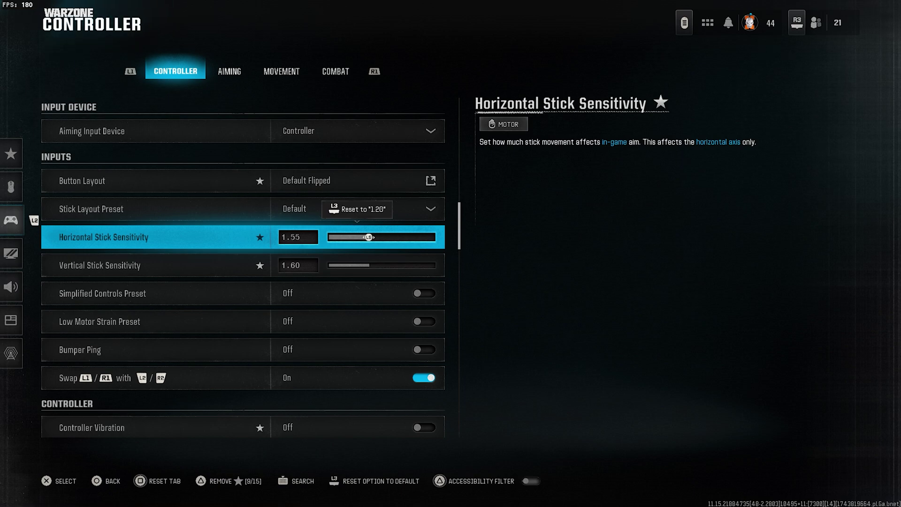
key("Right")
Review the control presets, Bumper Ping, L1/R1 swap, vibration and trigger effect settings, and expand the Deadzone Inputs group
key("Down")
key("Down")
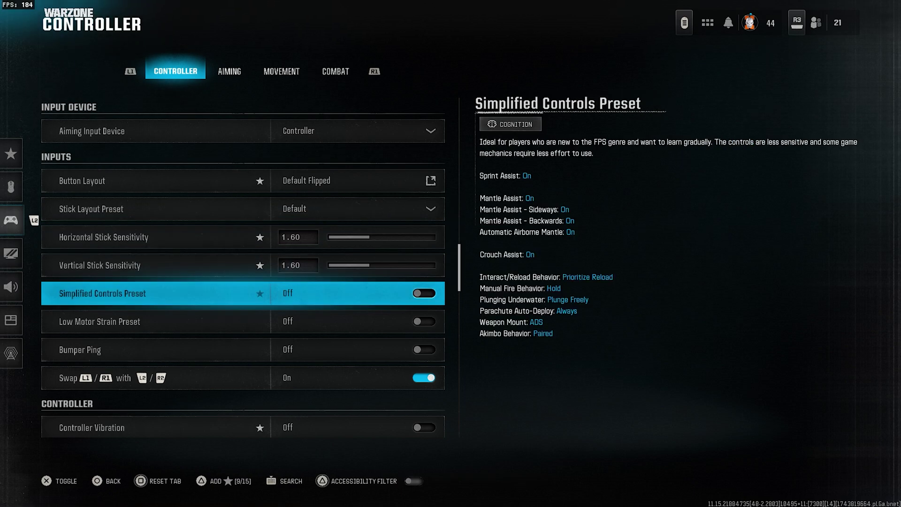
key("Down")
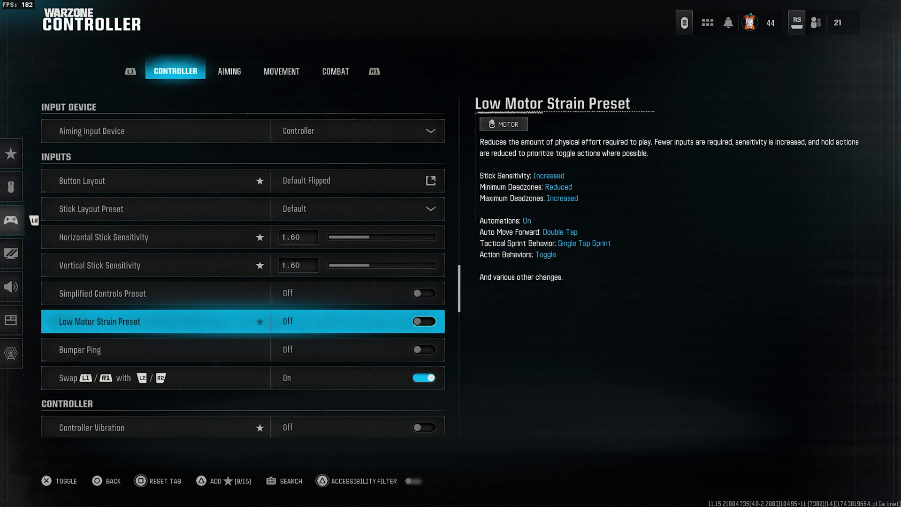
key("Down")
key("Down")
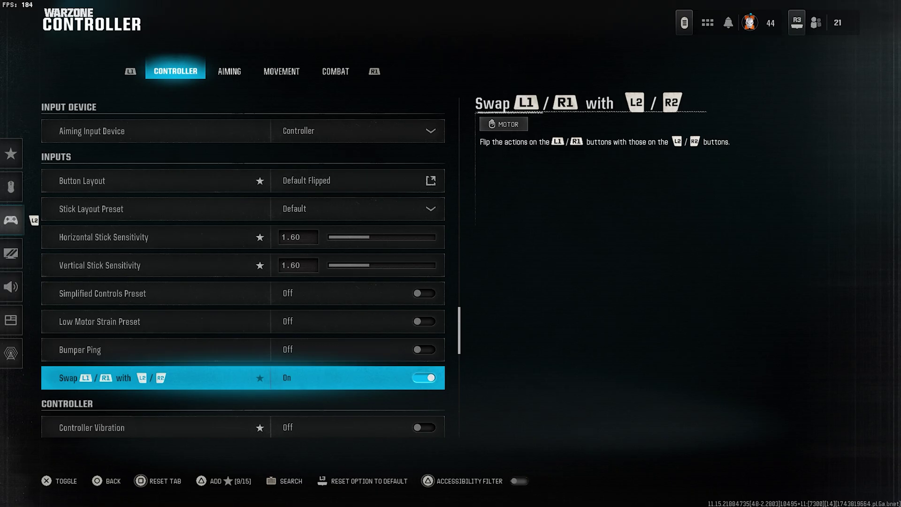
key("Down")
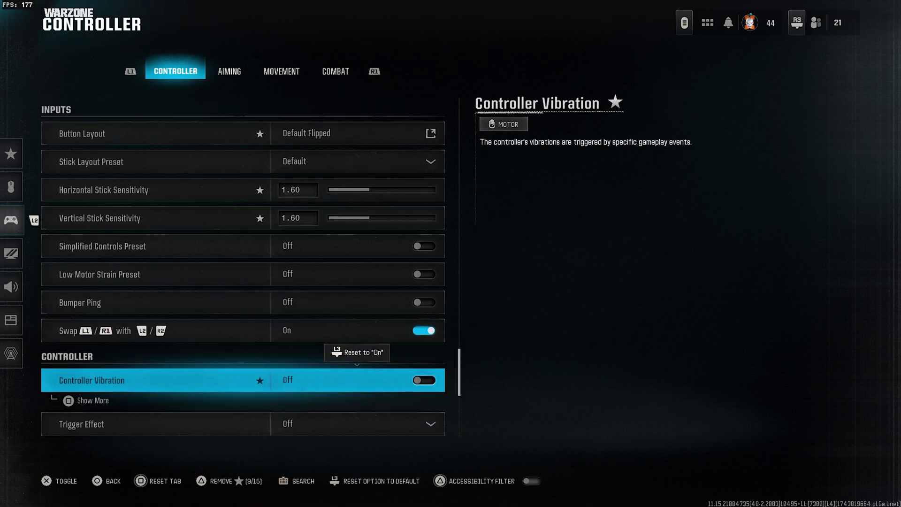
key("Down")
key("Down")
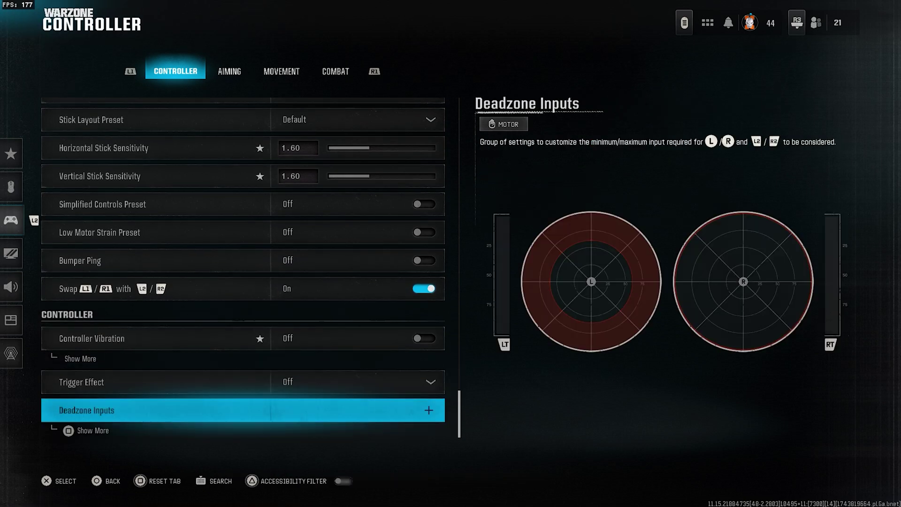
key("Return")
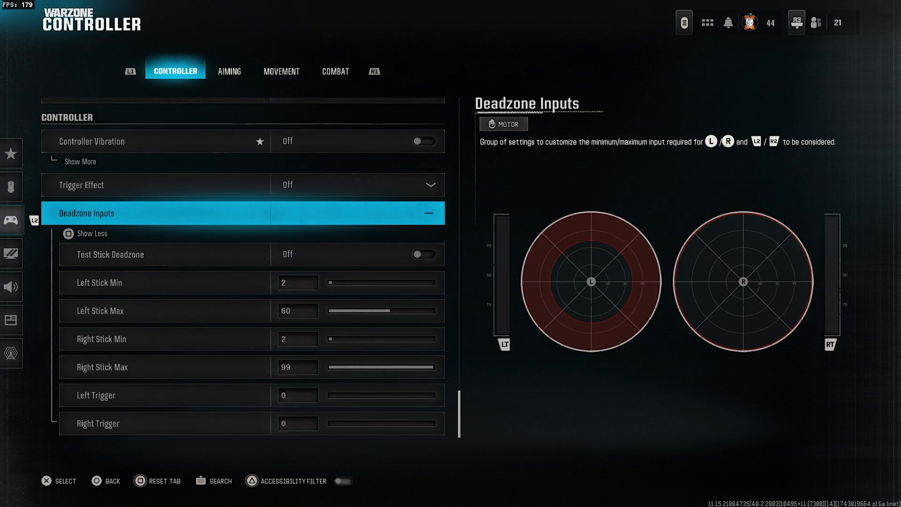
Set Left Stick Min to 5, and start and stop the stick deadzone test
key("Down")
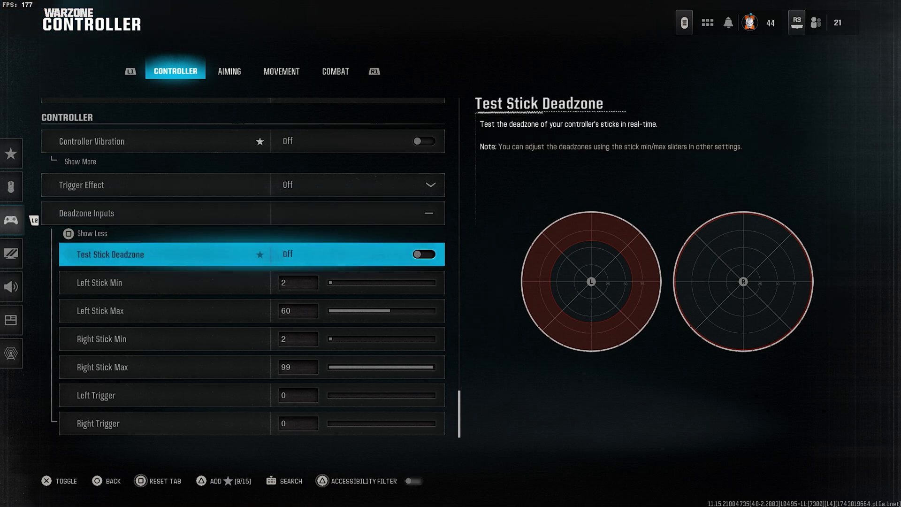
key("Return")
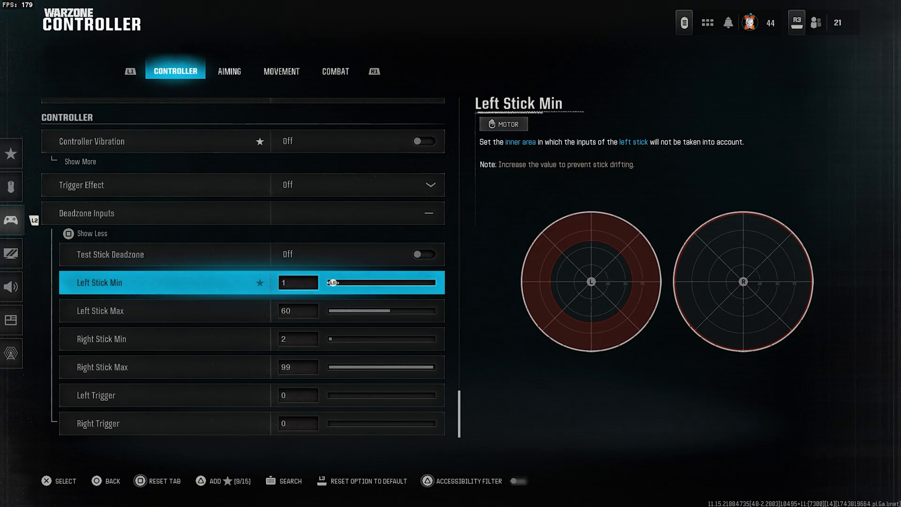
key("Right")
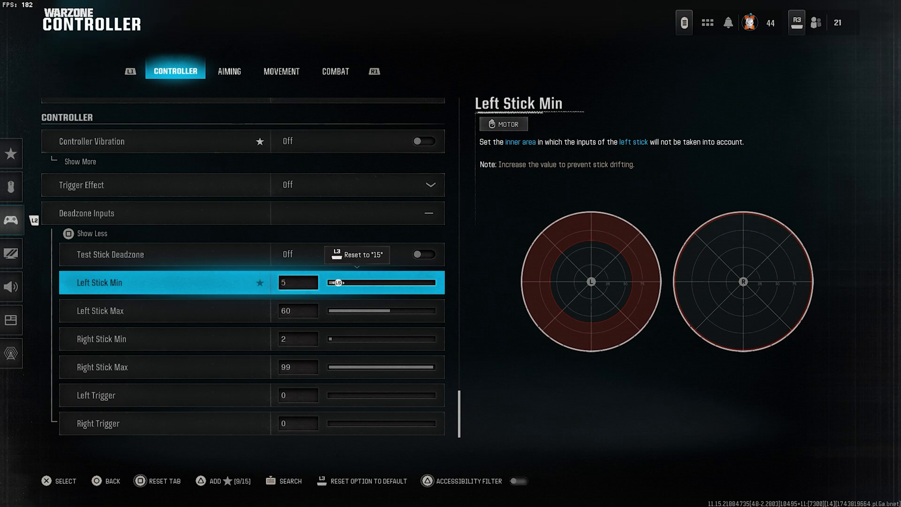
key("Up")
key("Return")
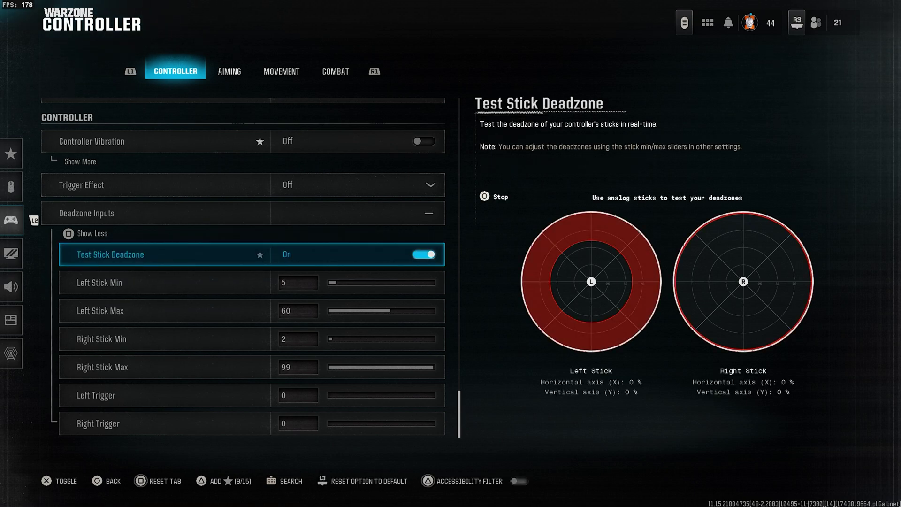
key("Escape")
Raise the Left Stick Min deadzone to 9
key("Down")
key("Right")
key("Right")
key("Right")
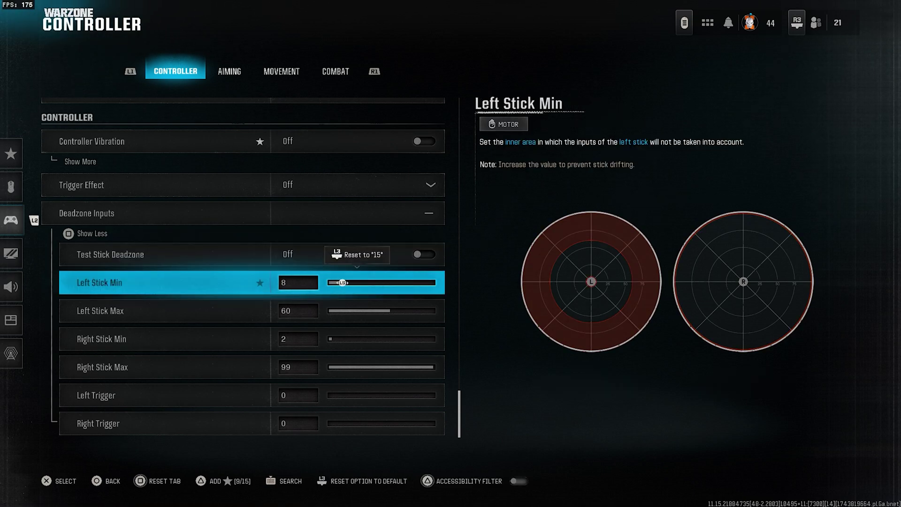
key("Right")
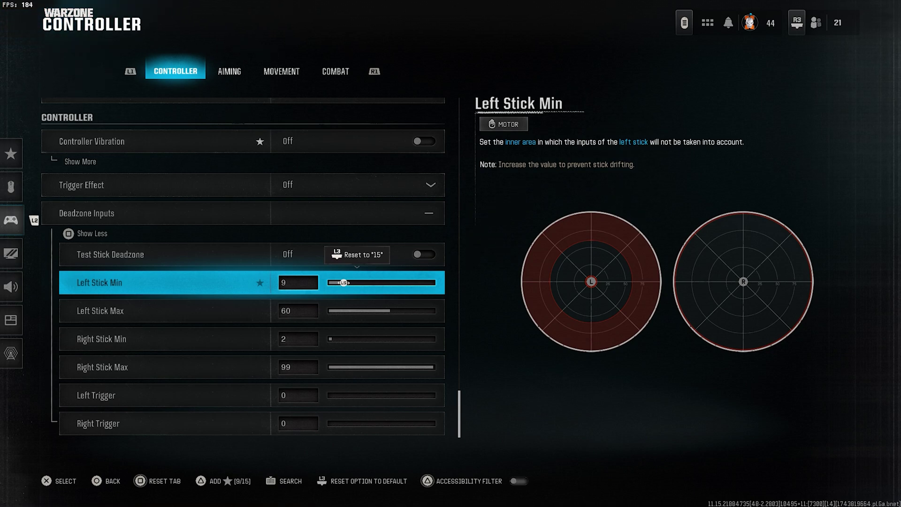
Try raising the Left Stick Max deadzone to 75 and set it back to 60
key("Down")
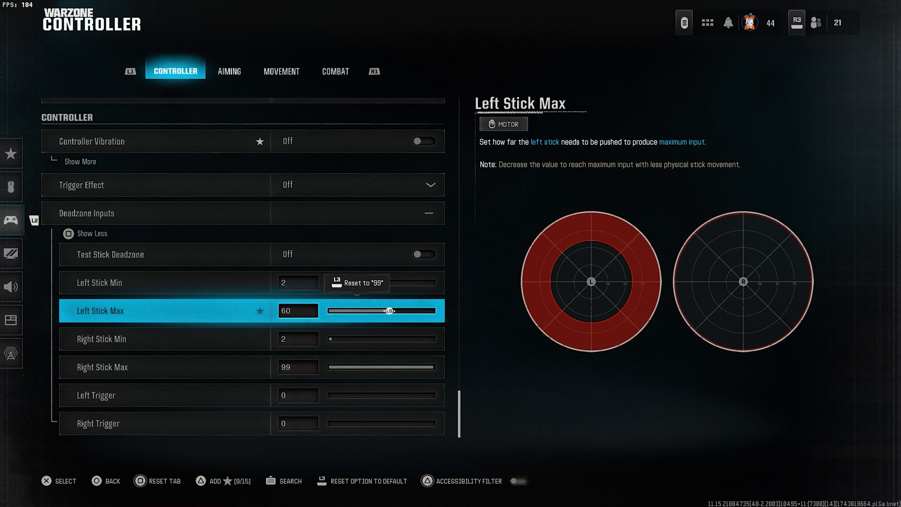
key("Right")
key("Right")
key("Right")
key("Right")
key("Right")
key("Right")
key("Right")
key("Right")
key("Right")
key("Right")
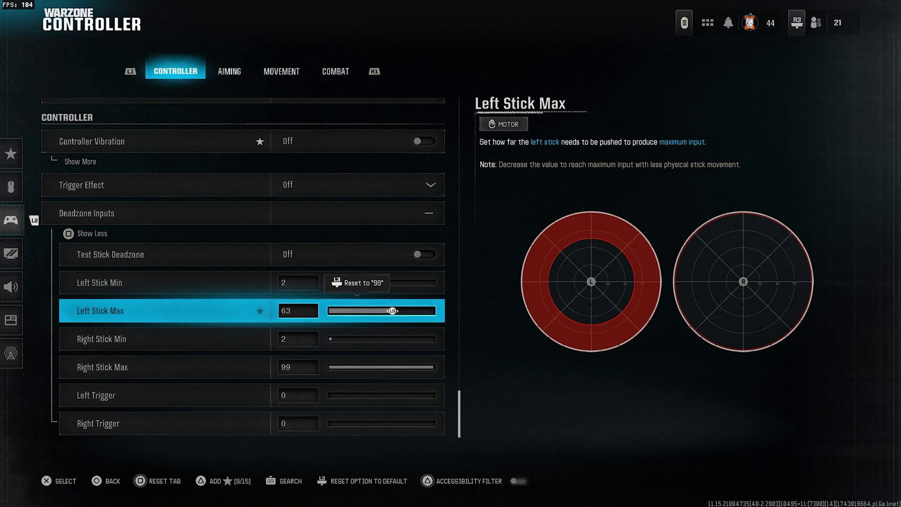
key("Right")
key("Right")
key("Right")
key("Right")
key("Right")
key("Right")
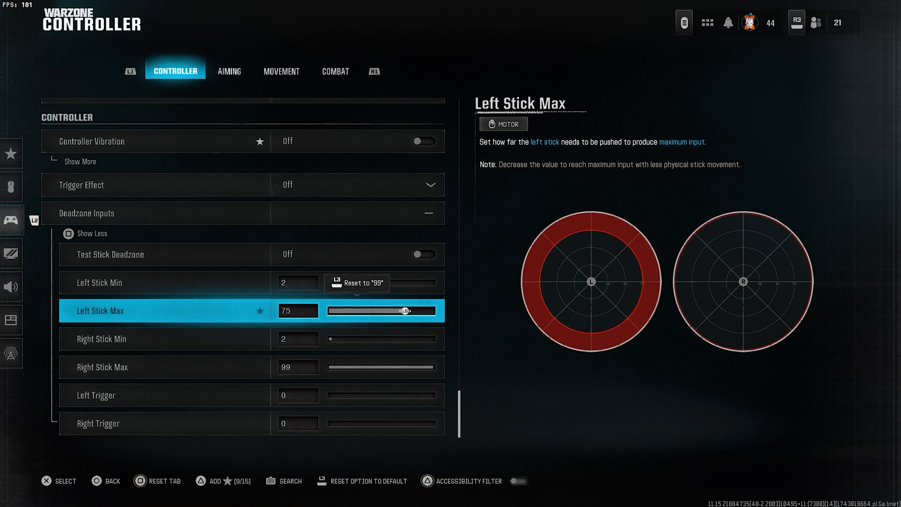
key("Left")
key("Left")
key("Left")
key("Left")
key("Left")
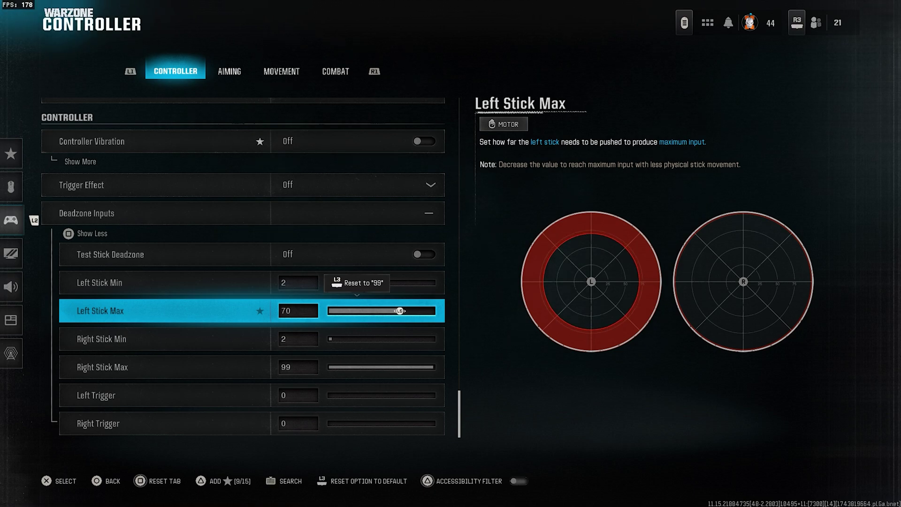
key("Left")
key("Left")
key("Left")
key("Left")
key("Left")
key("Left")
key("Left")
key("Left")
key("Left")
key("Left")
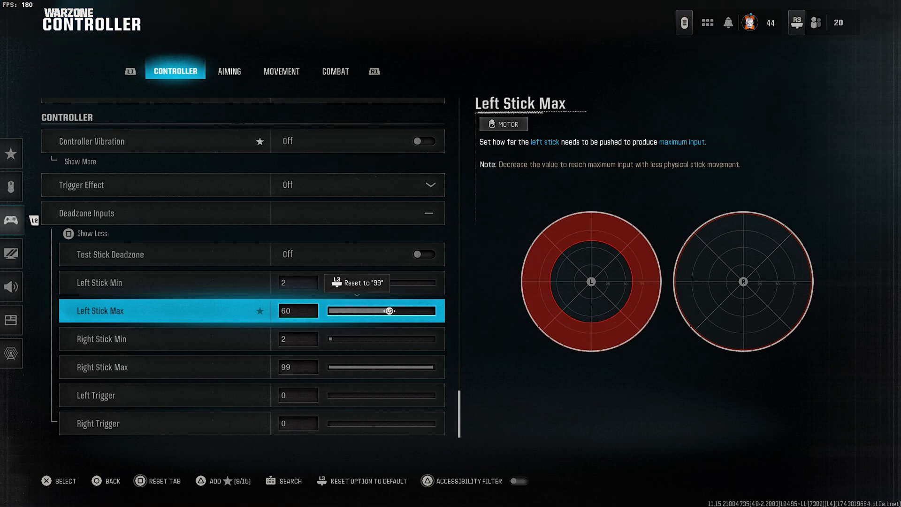
Try raising the Right Stick Min deadzone to 10 and set it back to 2
key("Down")
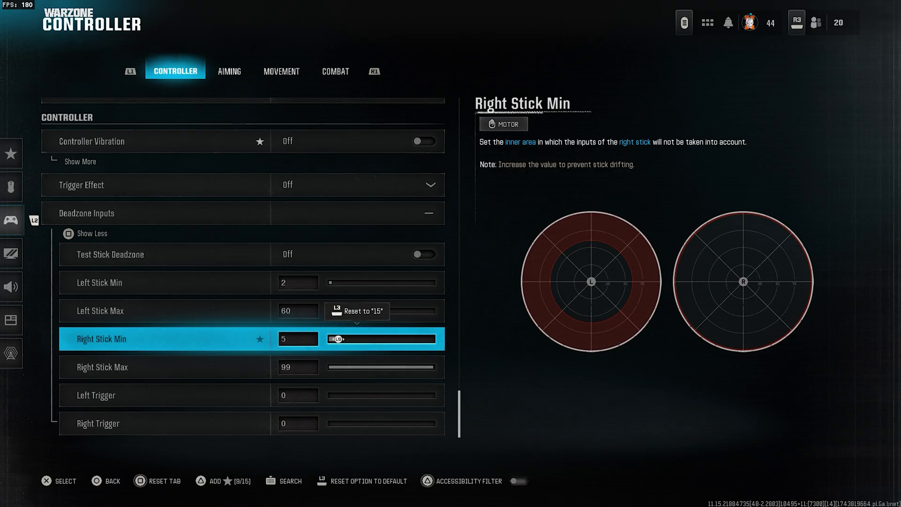
key("Right")
key("Right")
key("Right")
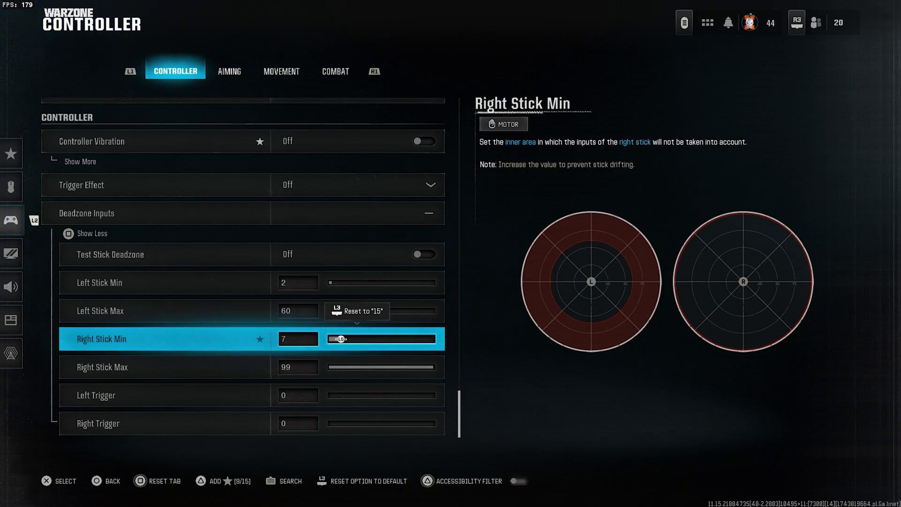
key("Right")
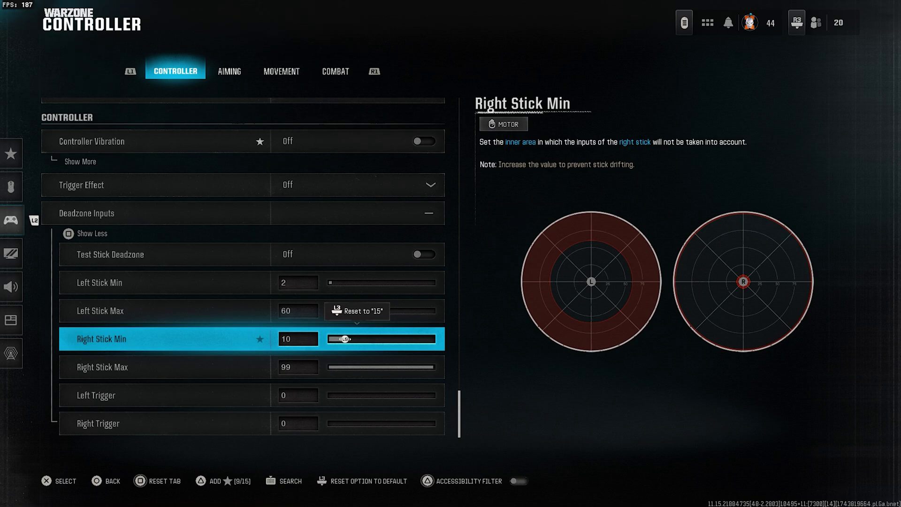
key("Left")
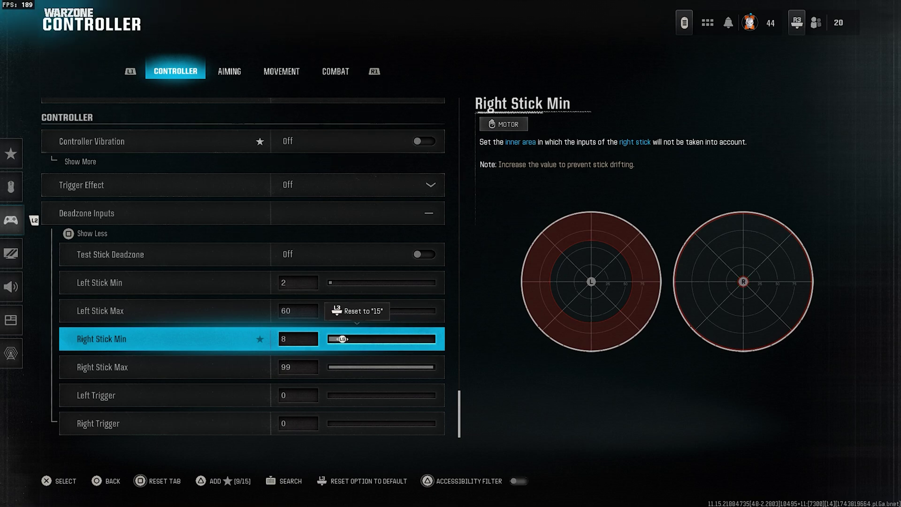
key("Left")
key("Left")
key("Left")
key("Left")
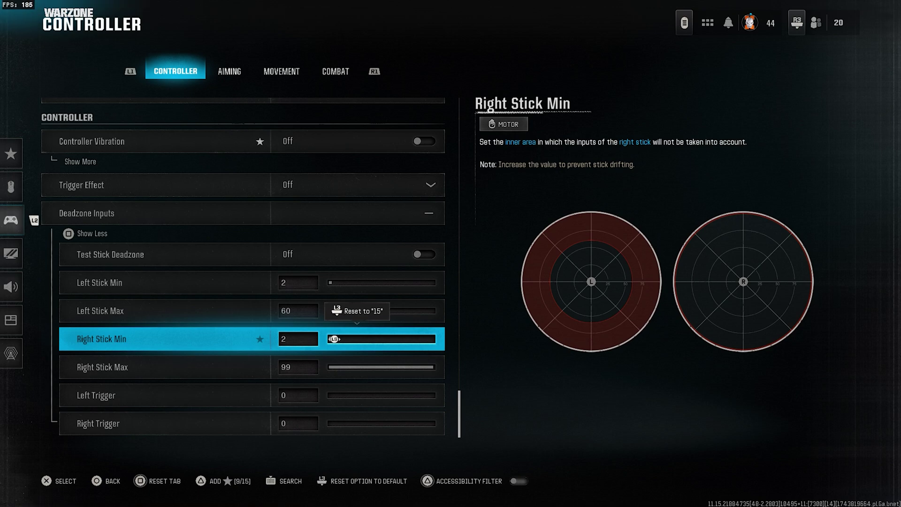
Review the Right Stick Max, Left Trigger and Right Trigger deadzone settings
key("Down")
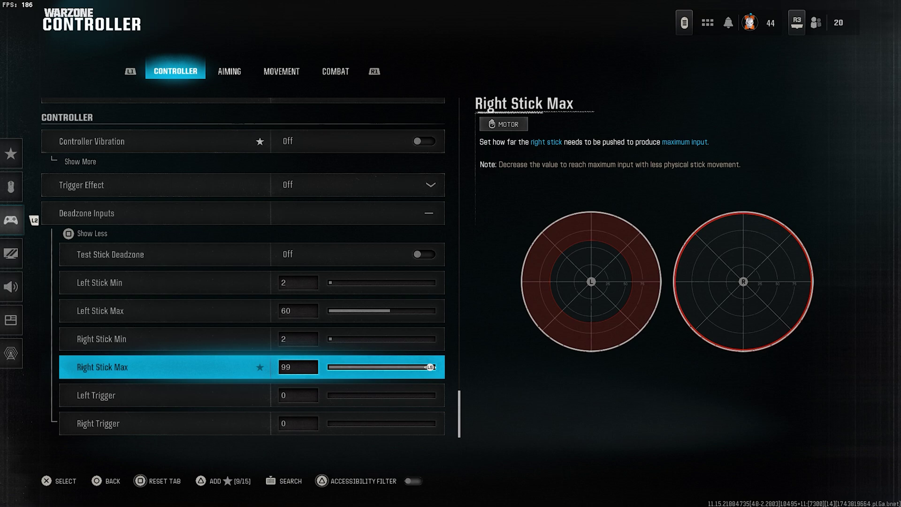
key("Down")
key("Down")
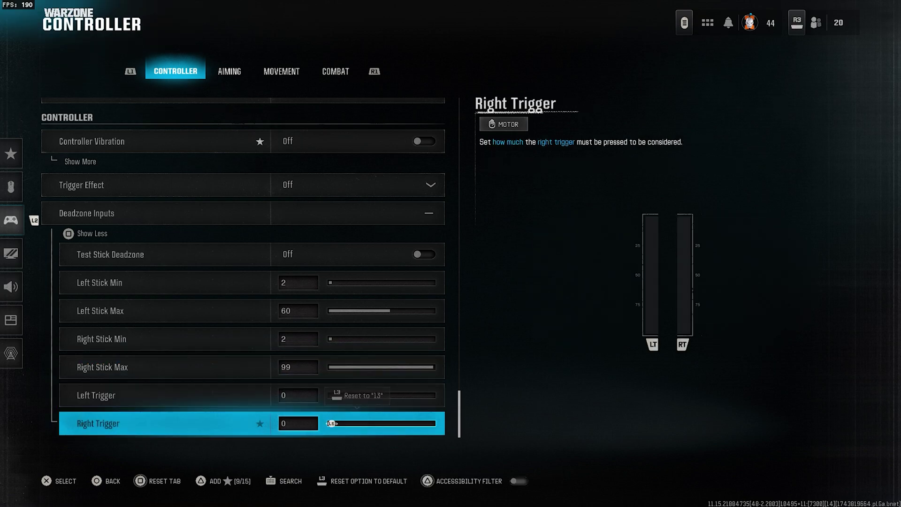
Expand the Sensitivity Multiplier group in the aiming settings and check the ADS Sensitivity Multiplier
key("e")
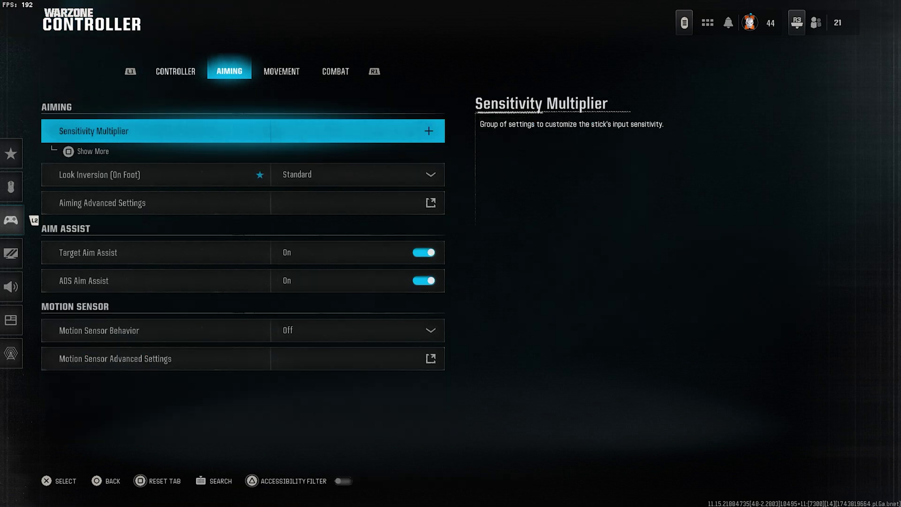
key("Return")
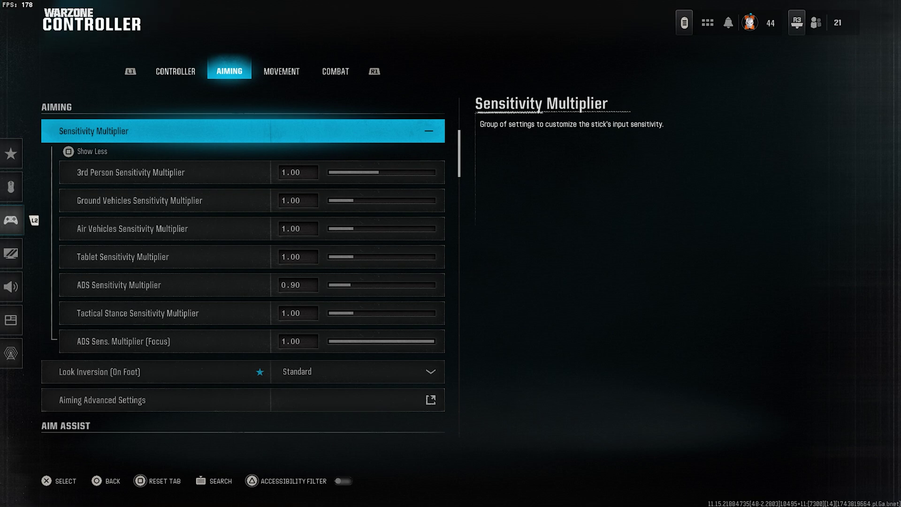
key("Down")
key("Down")
key("Down")
key("Down")
key("Down")
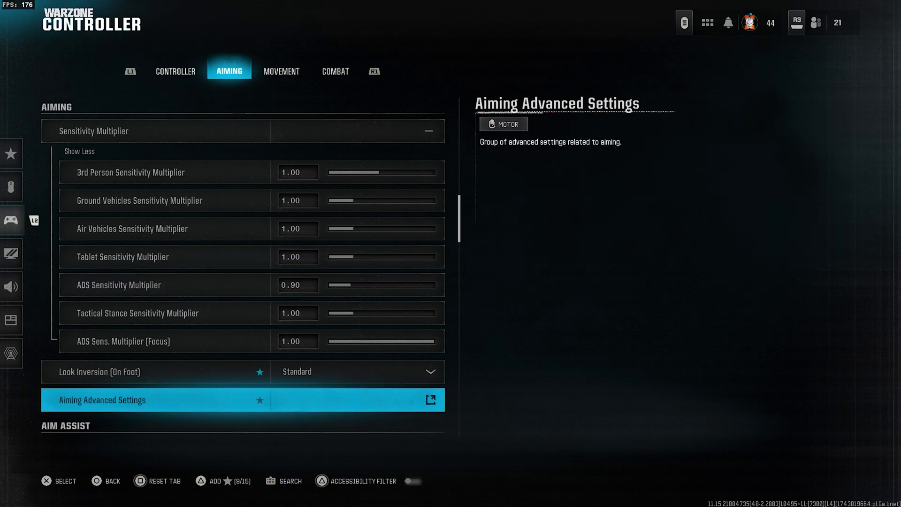
Open the Aiming Advanced Settings and expand the Look Inversion group to review its per-vehicle options
key("Return")
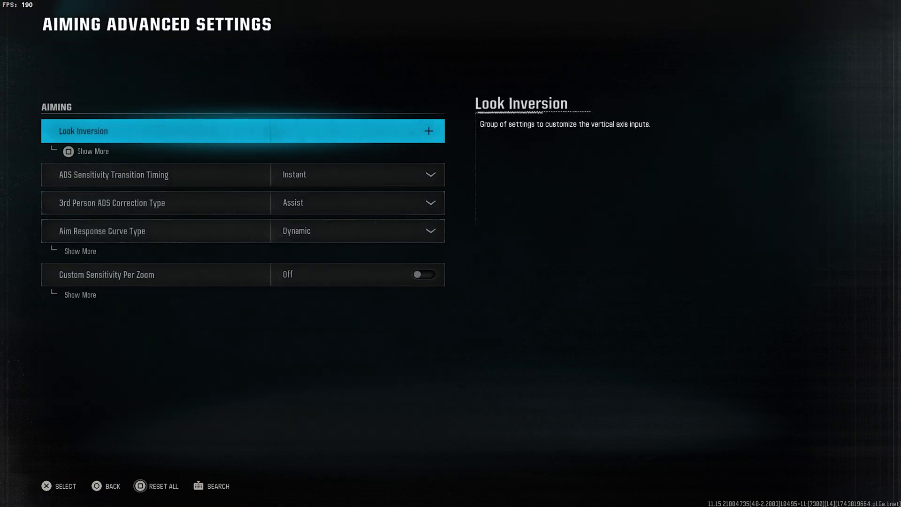
key("Return")
key("Down")
key("Down")
key("Down")
key("Down")
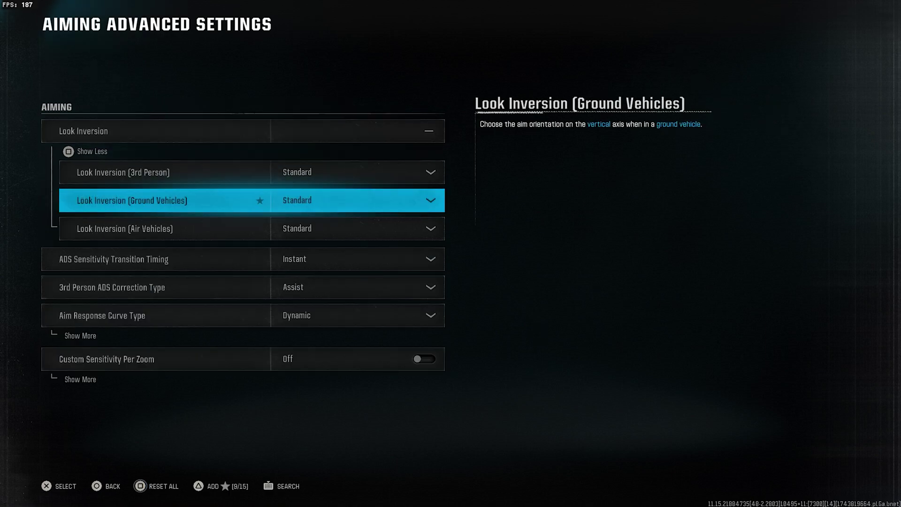
Review the ADS Sensitivity Transition Timing and the Aim Response Curve Type options, keep Dynamic, and return to the main aiming settings
key("Return")
key("Return")
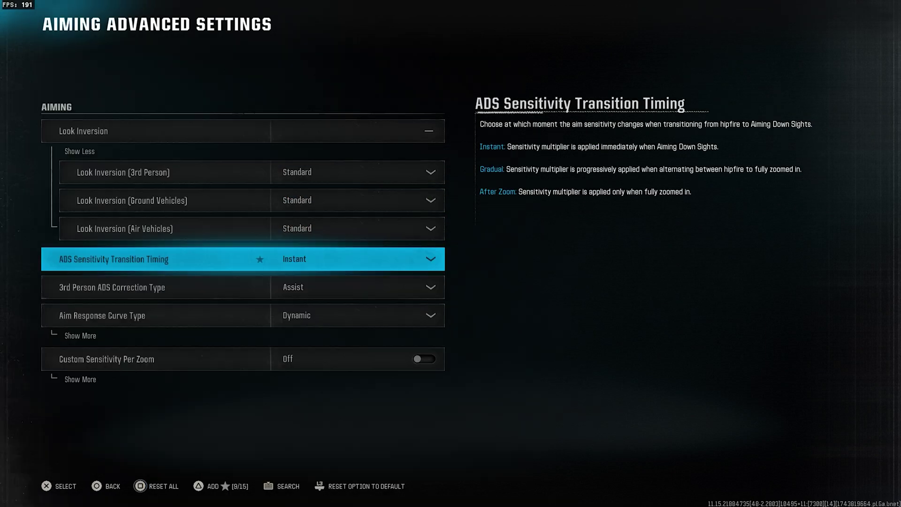
key("Down")
key("Down")
key("Return")
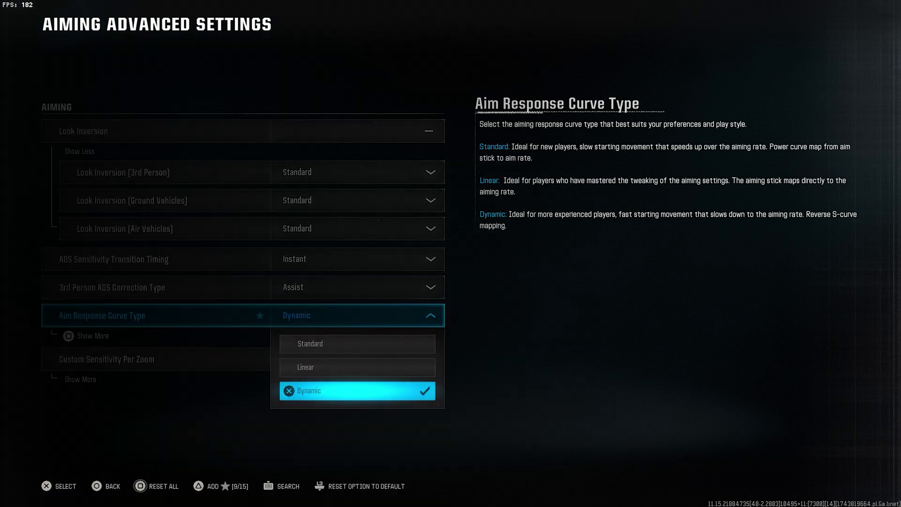
key("Return")
key("Escape")
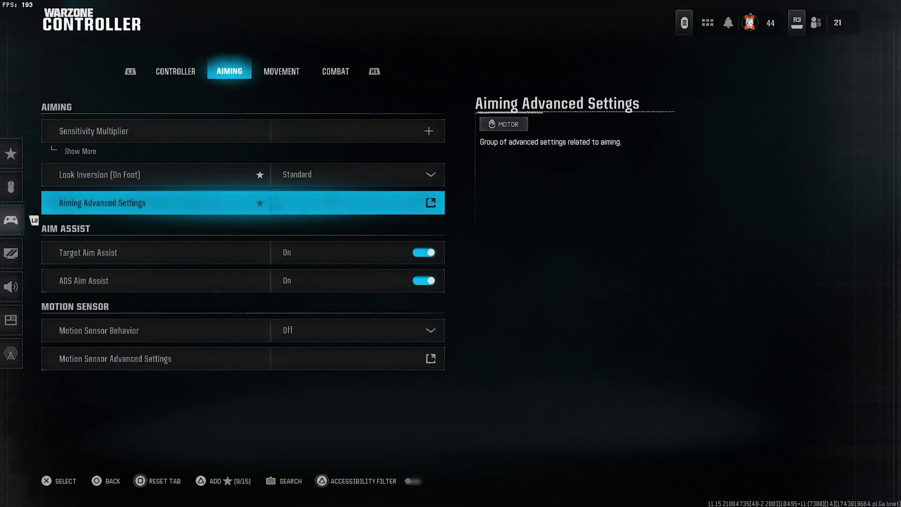
Review the Target Aim Assist, ADS Aim Assist and Motion Sensor Behavior settings
key("Down")
key("Down")
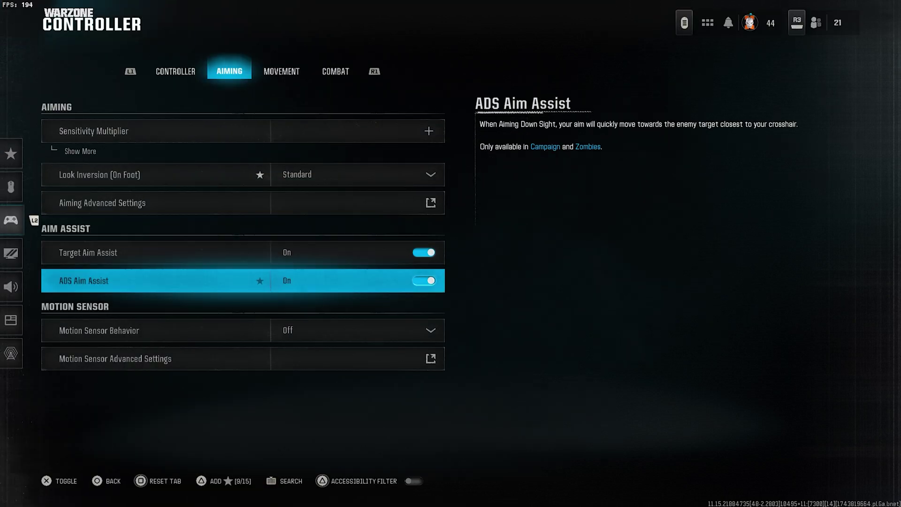
Open the Motion Sensor Advanced Settings, look through them down to FOV Sensitivity Scaling, and switch to the movement settings
key("Down")
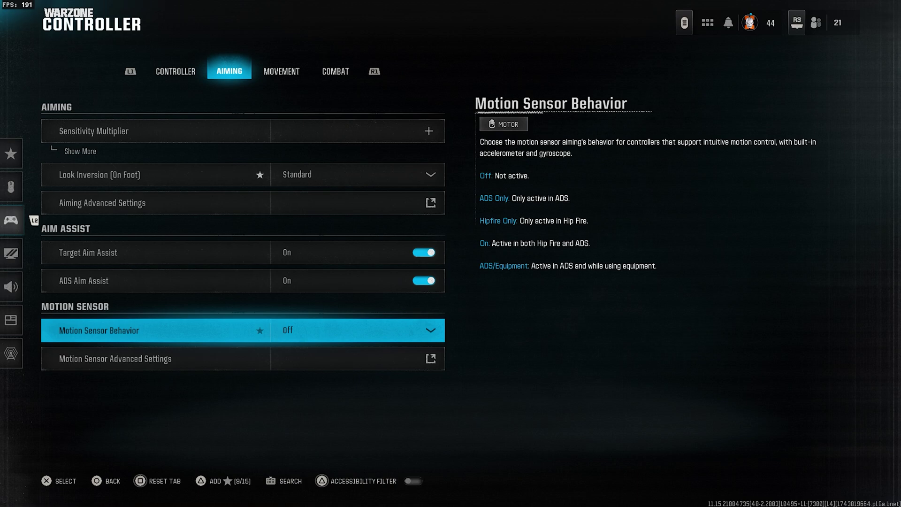
key("Down")
key("Return")
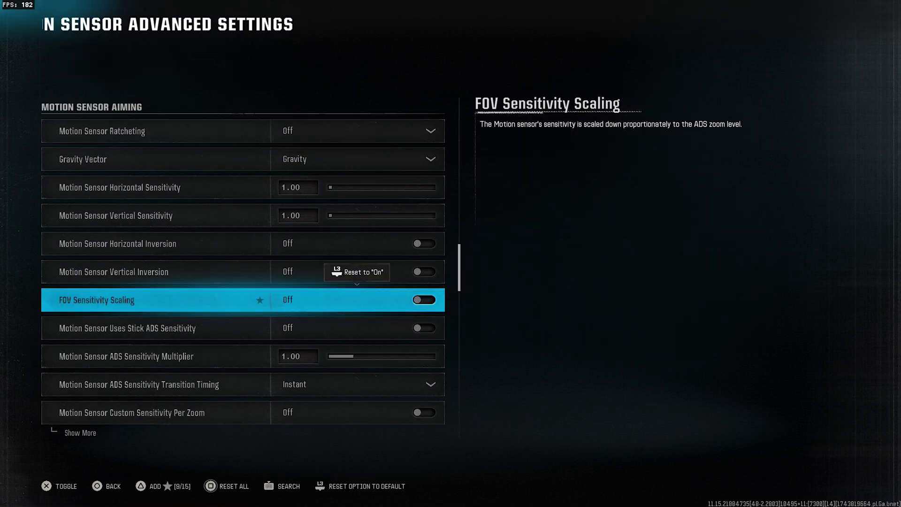
key("Return")
key("Return")
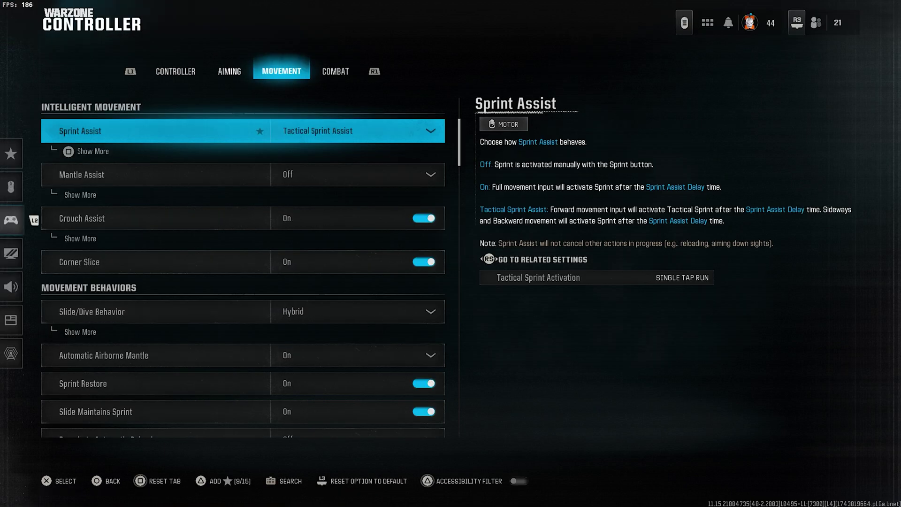
key("x")
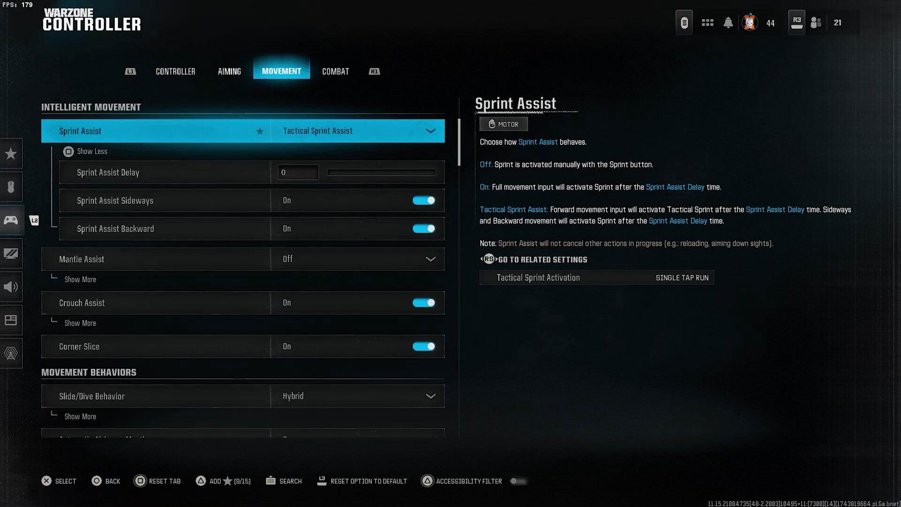
Look through the Sprint Assist options and choose Tactical Sprint Assist
key("Return")
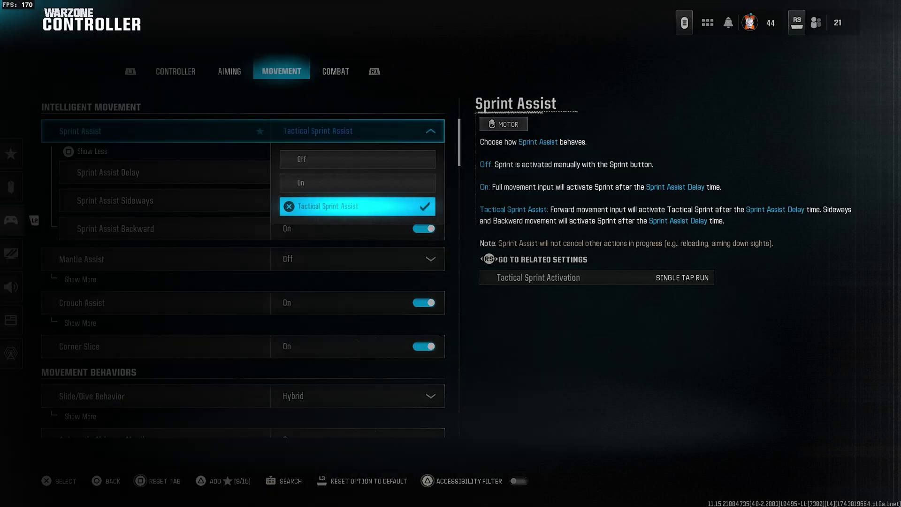
key("Up")
key("Up")
key("Down")
key("Down")
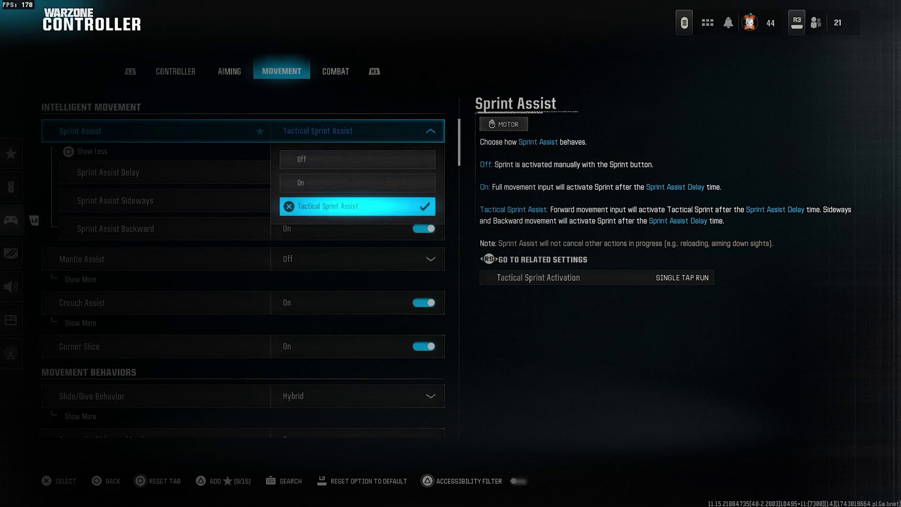
key("Return")
Review the Sprint Assist Delay, Sprint Assist Sideways and Sprint Assist Backward settings
key("Down")
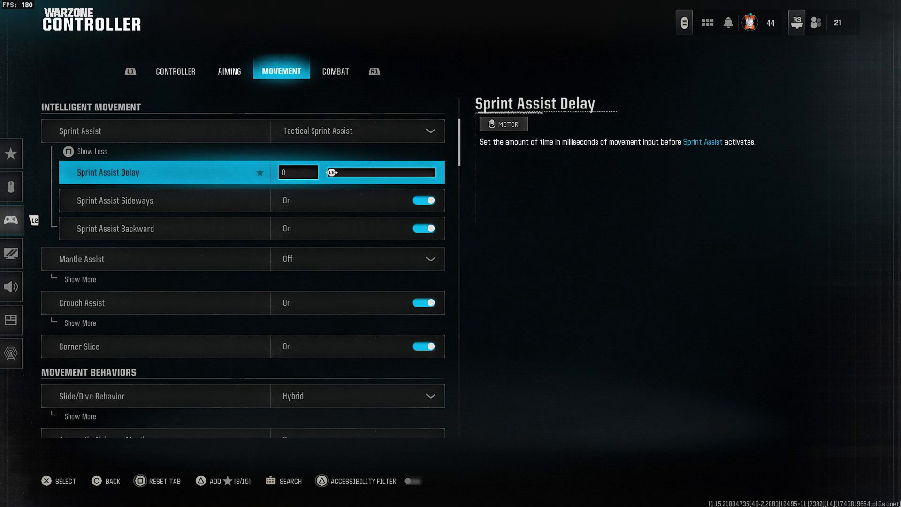
key("Down")
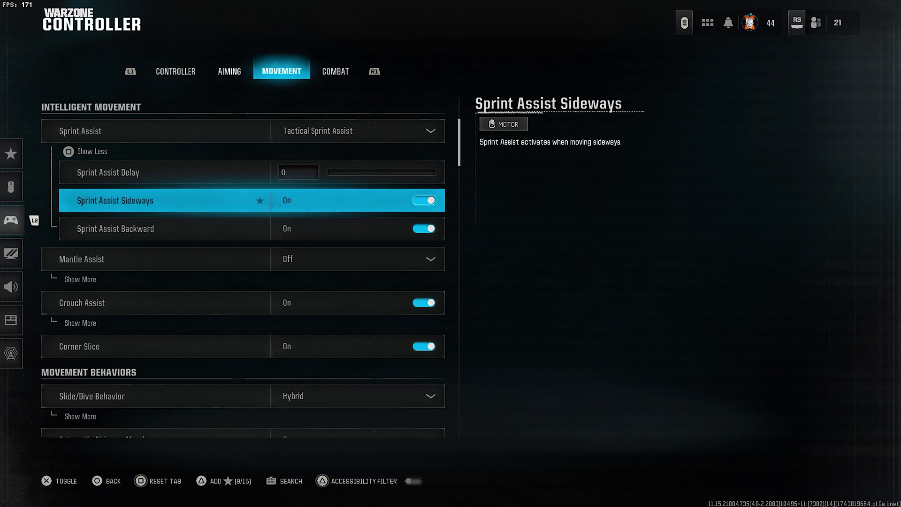
key("Down")
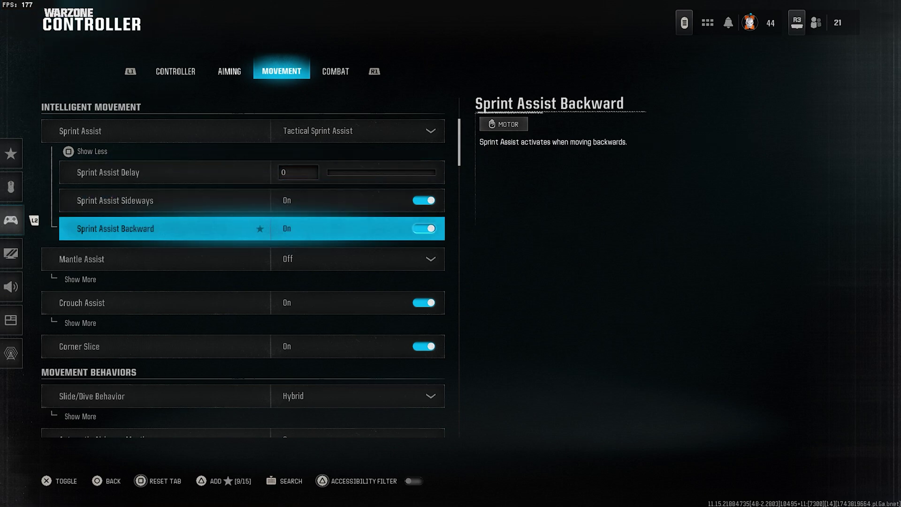
Expand the Mantle Assist and Crouch Assist groups and review their options down to Corner Slice
key("Down")
key("f")
key("Down")
key("Down")
key("Down")
key("Down")
key("Down")
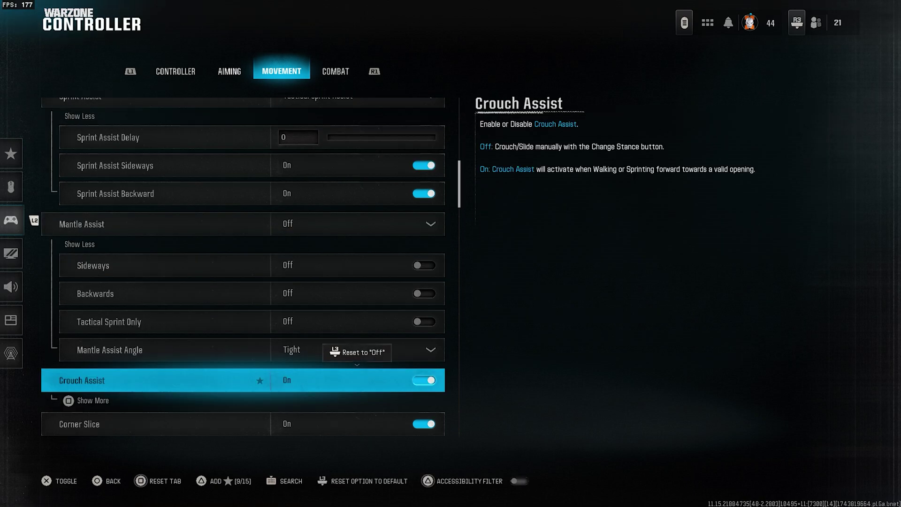
key("space")
key("Down")
Expand the Slide/Dive Behavior group and review the movement behaviors from Automatic Airborne Mantle to Mantle Cancels Reload
key("Down")
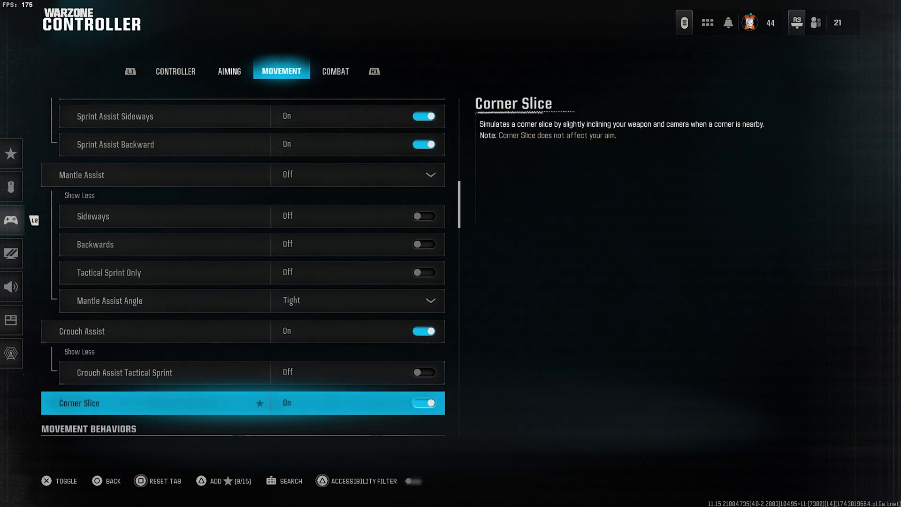
key("Down")
key("space")
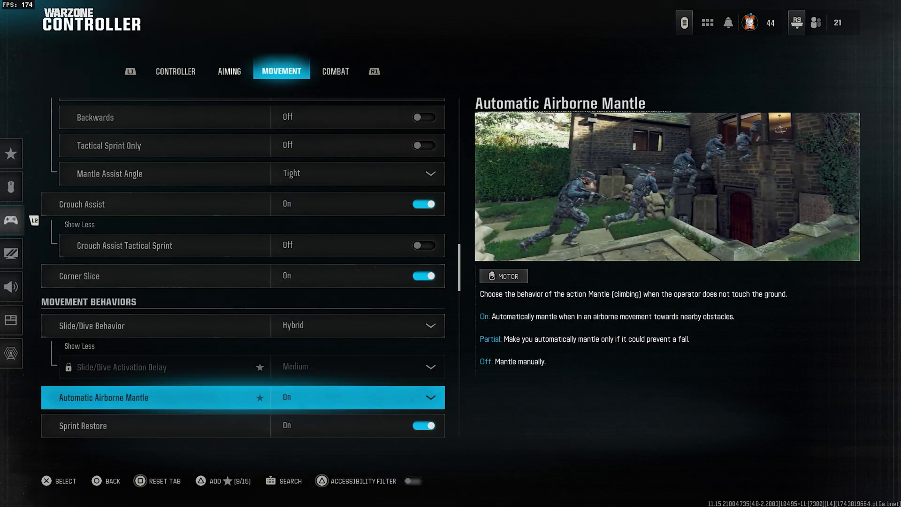
key("Down")
key("Down")
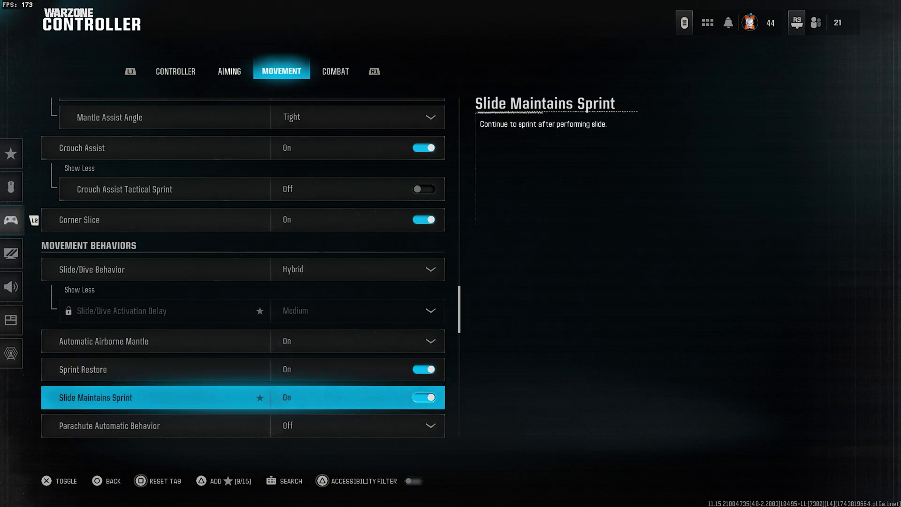
key("Down")
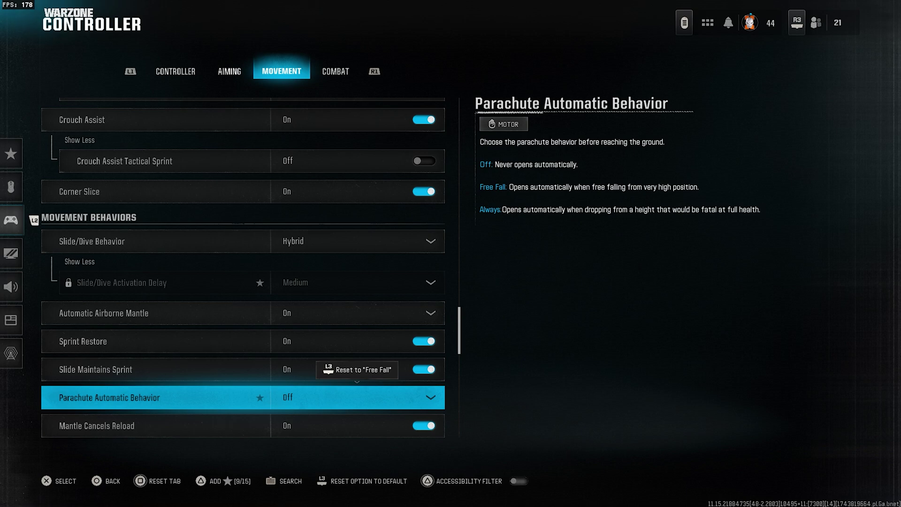
key("Down")
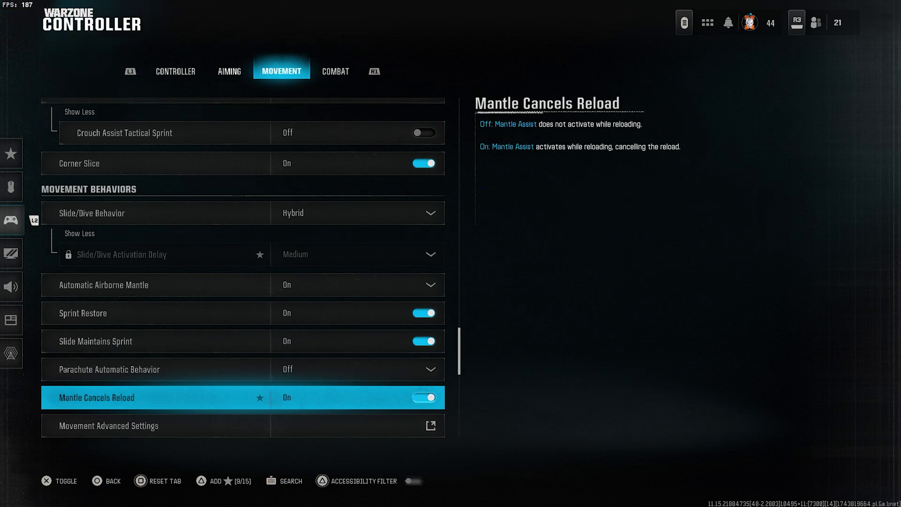
Review the Movement Advanced Settings through Sprinting Door Bash, choosing Single Tap Run for Tactical Sprint Activation, and return to the movement settings
key("Down")
key("Return")
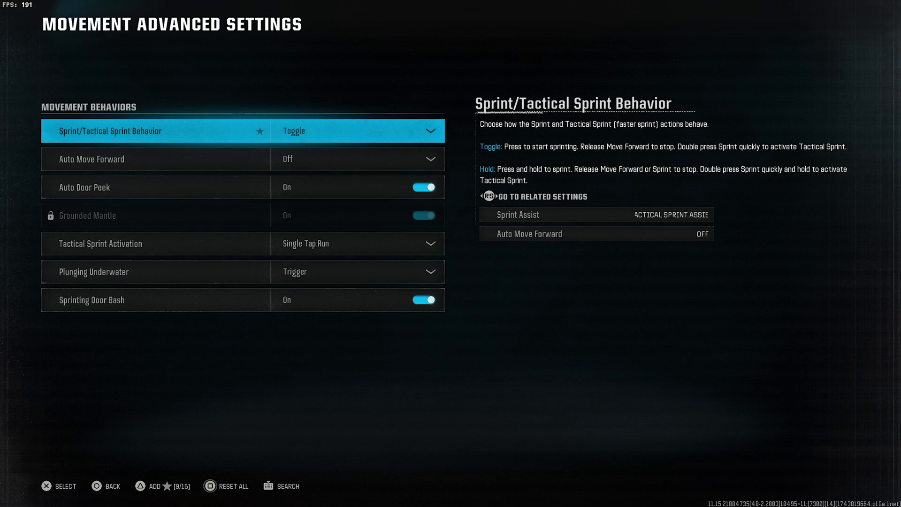
key("Down")
key("Down")
key("Down")
key("Down")
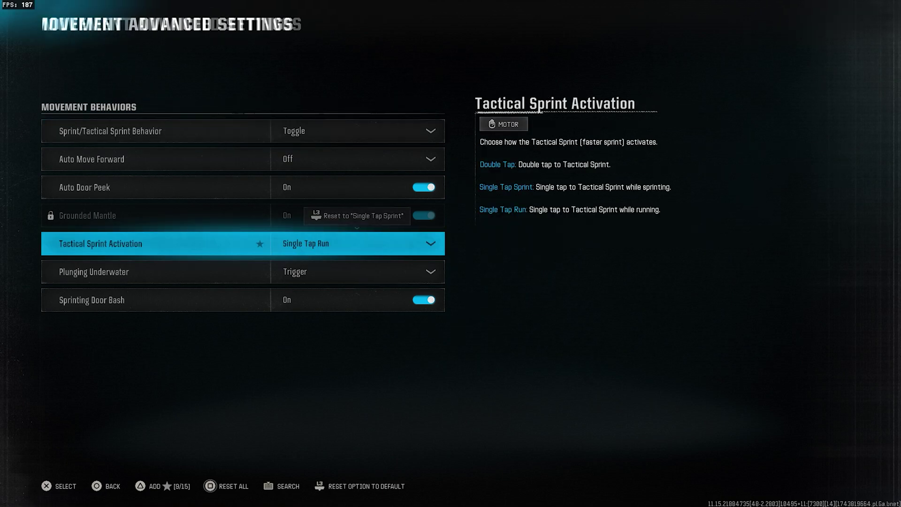
key("Return")
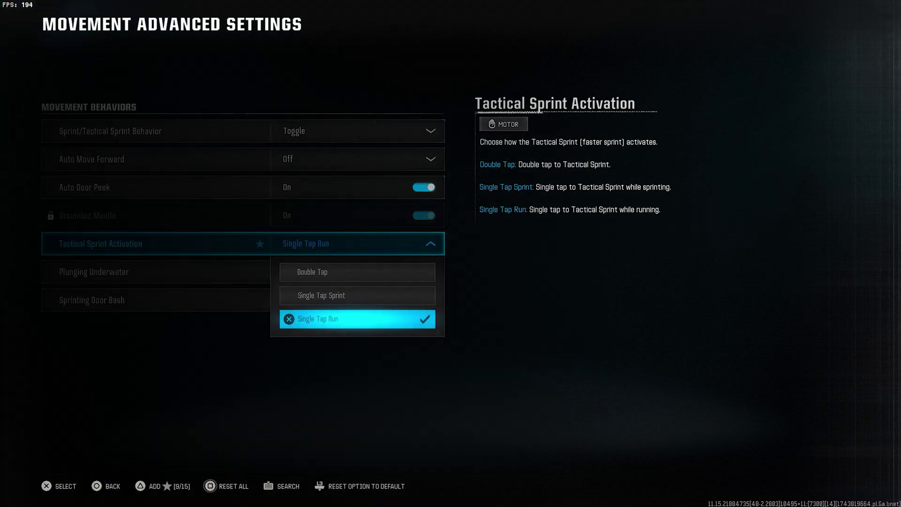
key("Return")
key("Down")
key("Down")
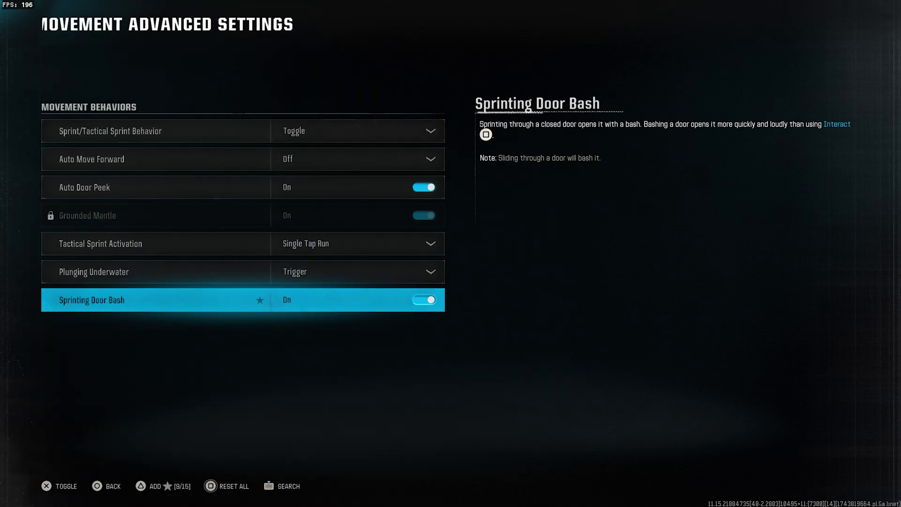
key("Escape")
Open the Vehicle Advanced Settings and check the Vehicle and Scorestreak Vehicle Control Mode options, keeping both on Driver Control
key("Down")
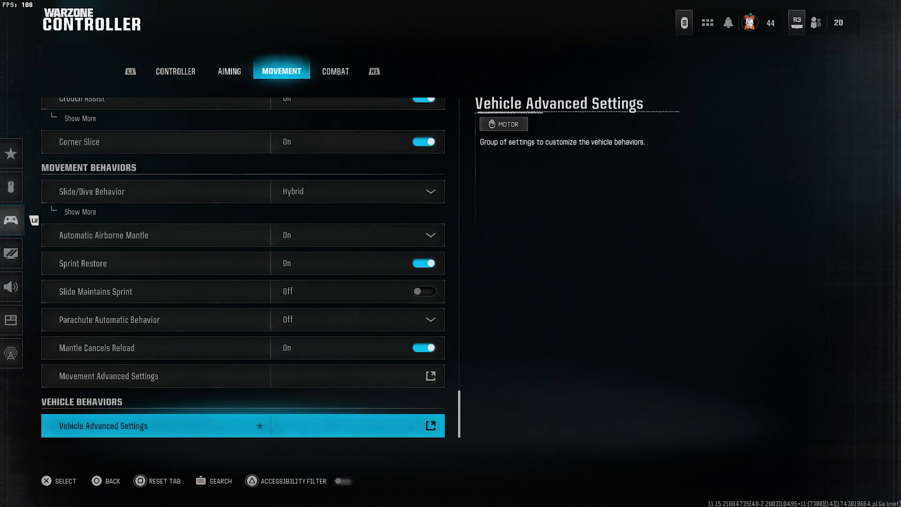
key("Return")
key("Return")
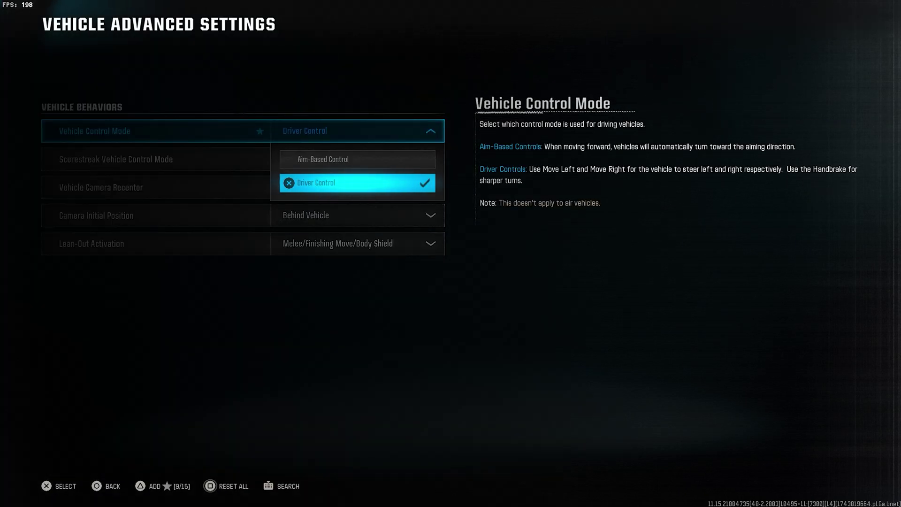
key("Escape")
key("Down")
key("Return")
key("Up")
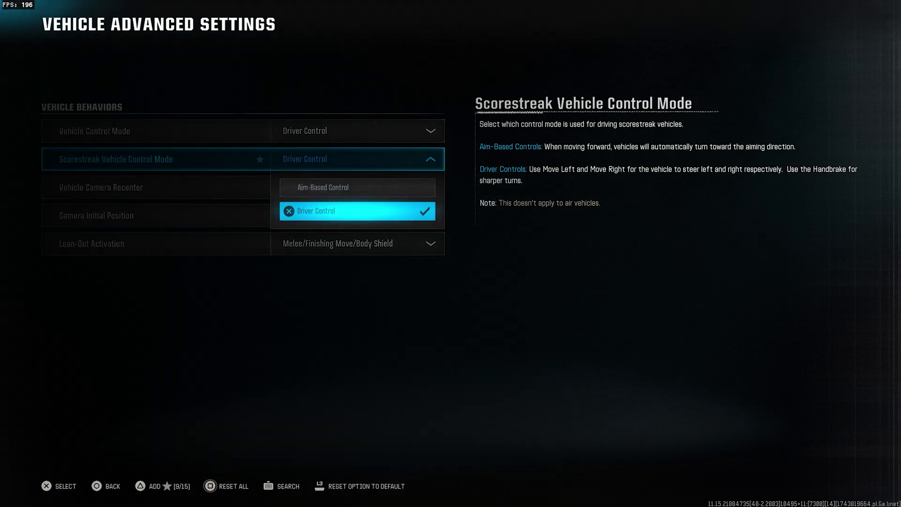
Check Vehicle Camera Recenter with Off, Camera Initial Position with Behind Vehicle and Lean-Out Activation, and go to the combat settings
key("Return")
key("Down")
key("Return")
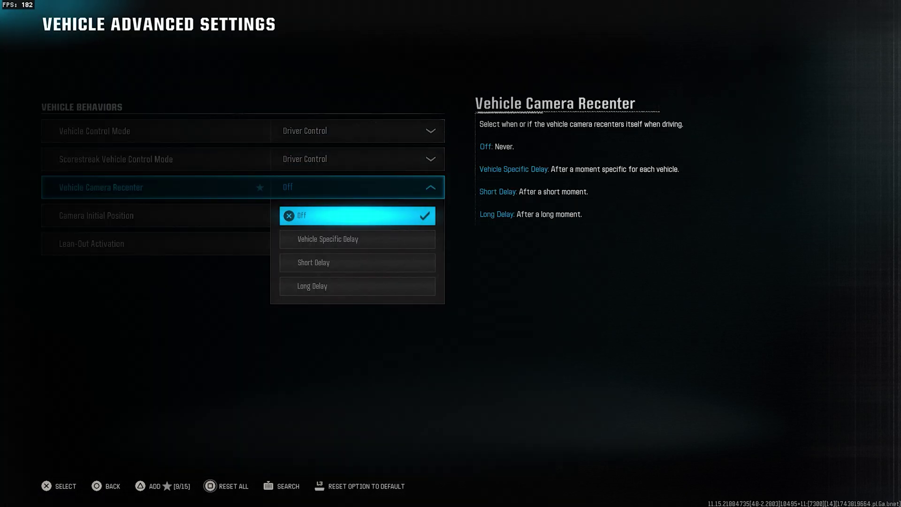
key("Return")
key("Down")
key("Return")
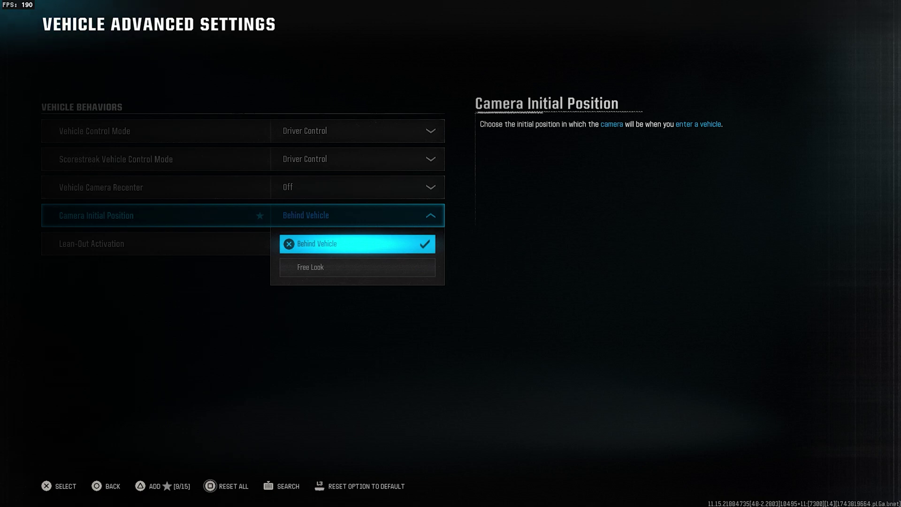
key("Return")
key("Down")
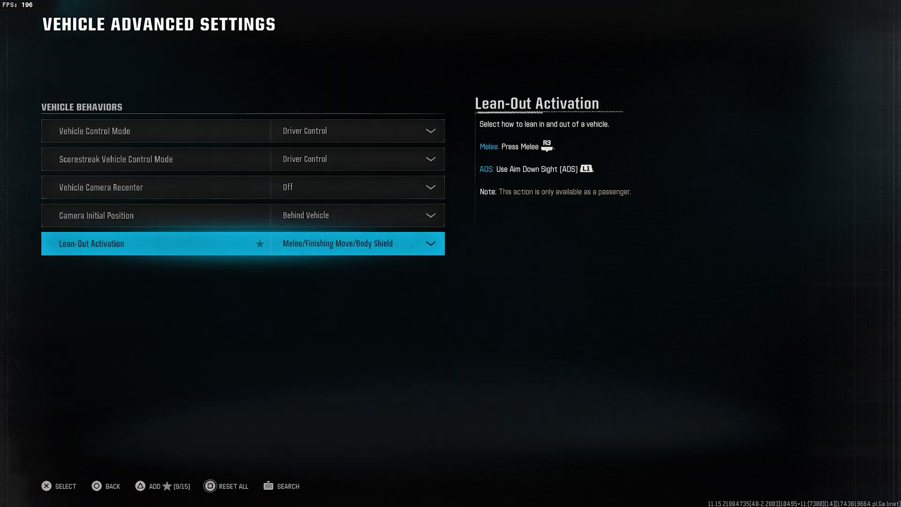
key("Escape")
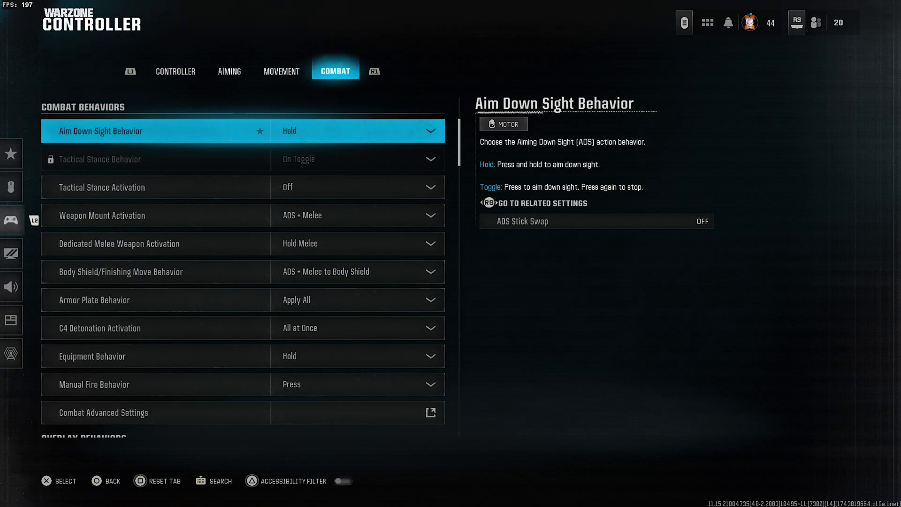
Check the Aim Down Sight Behavior options, choose Hold, and review the Tactical Stance settings
key("Return")
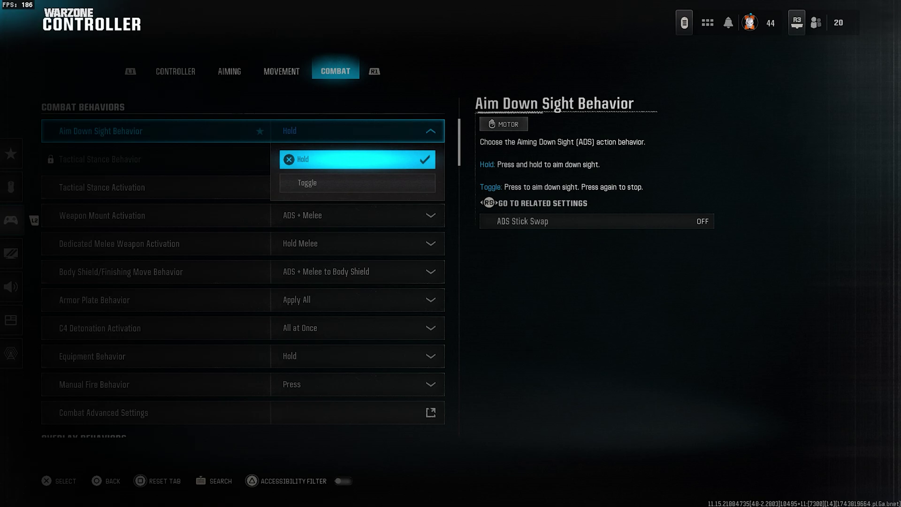
key("Return")
key("Down")
key("Down")
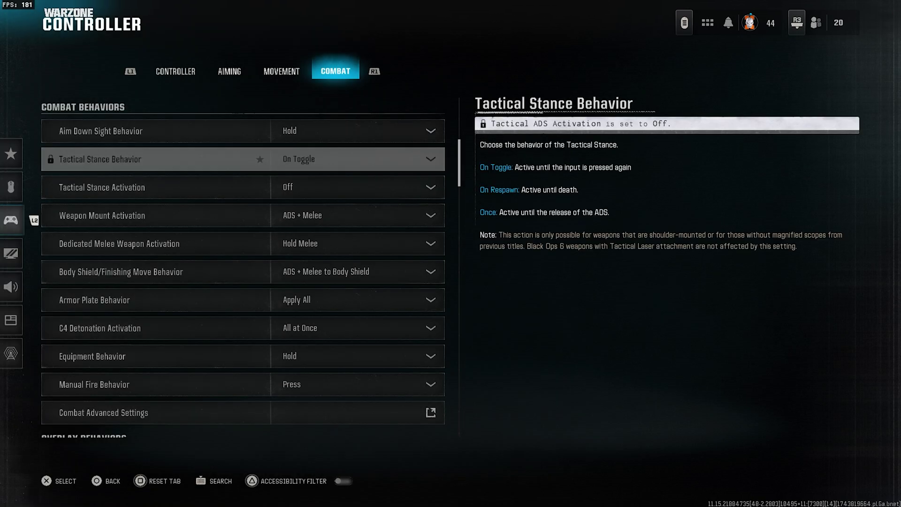
Review Weapon Mount Activation and Dedicated Melee Weapon Activation, and check the Body Shield/Finishing Move Behavior options
key("Down")
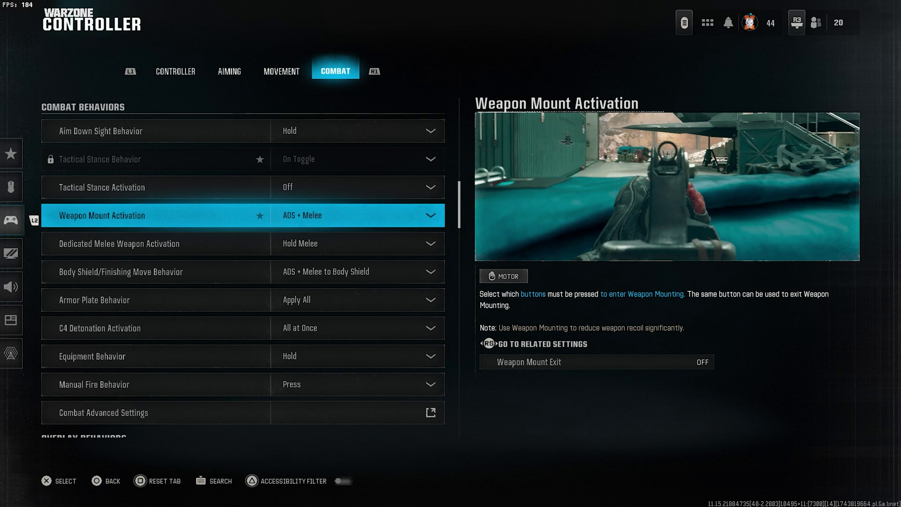
key("Down")
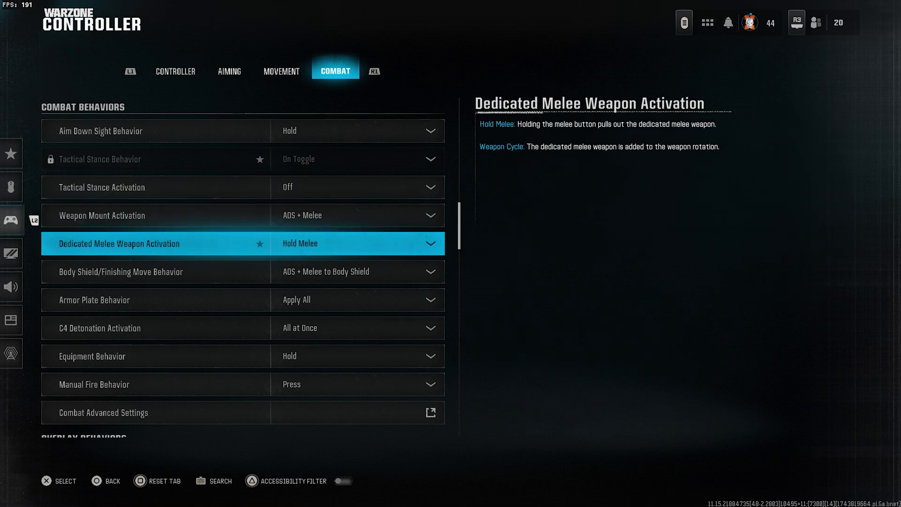
key("Down")
key("Return")
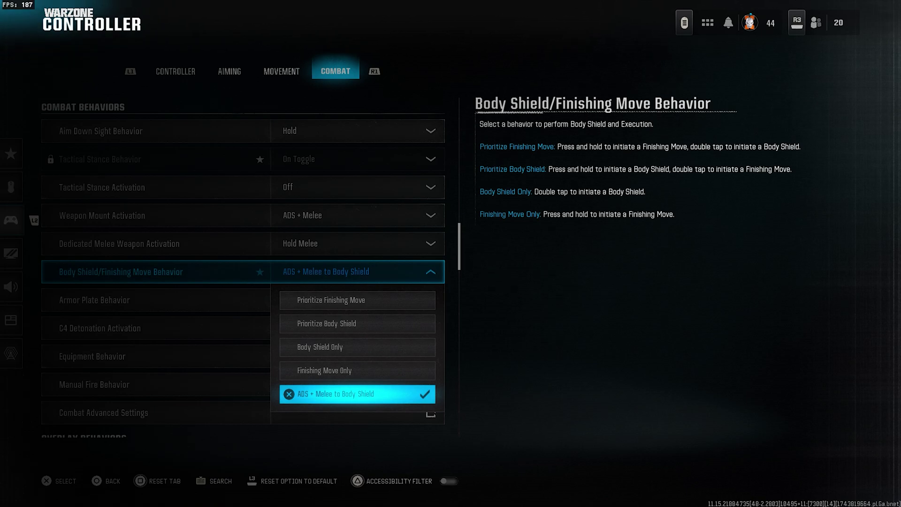
key("Escape")
key("Down")
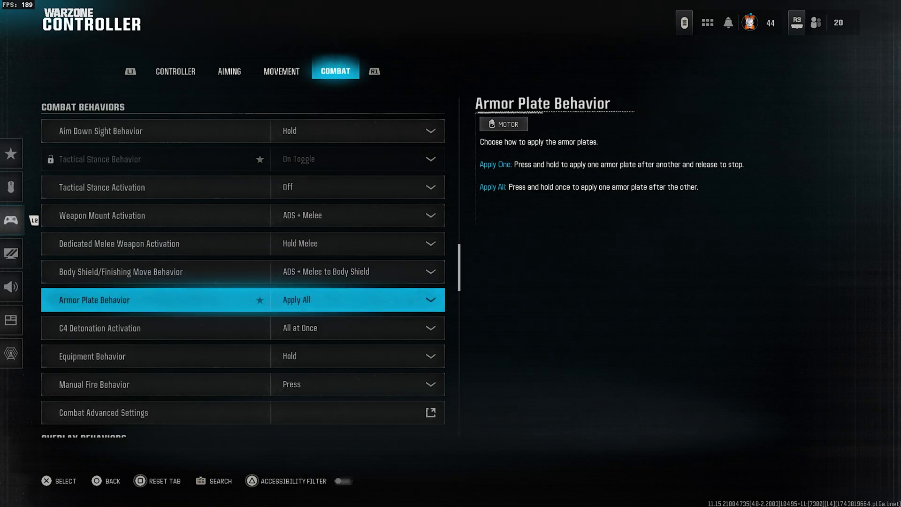
Check the Armor Plate Behavior options, and review C4 Detonation Activation, Equipment Behavior and Manual Fire Behavior
key("Return")
key("Escape")
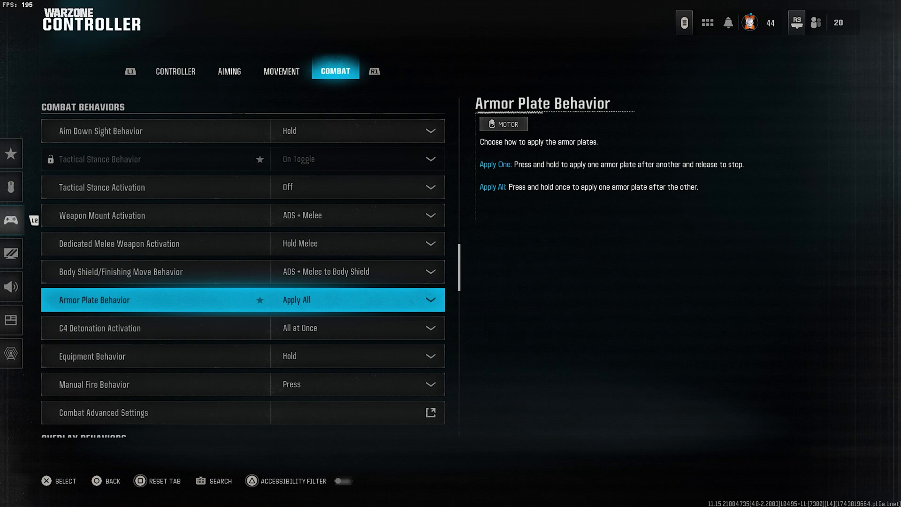
key("Down")
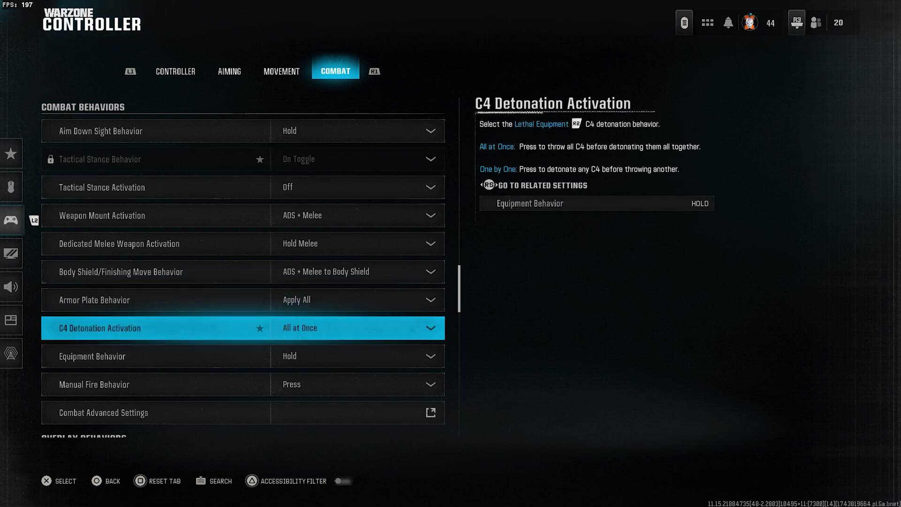
key("Down")
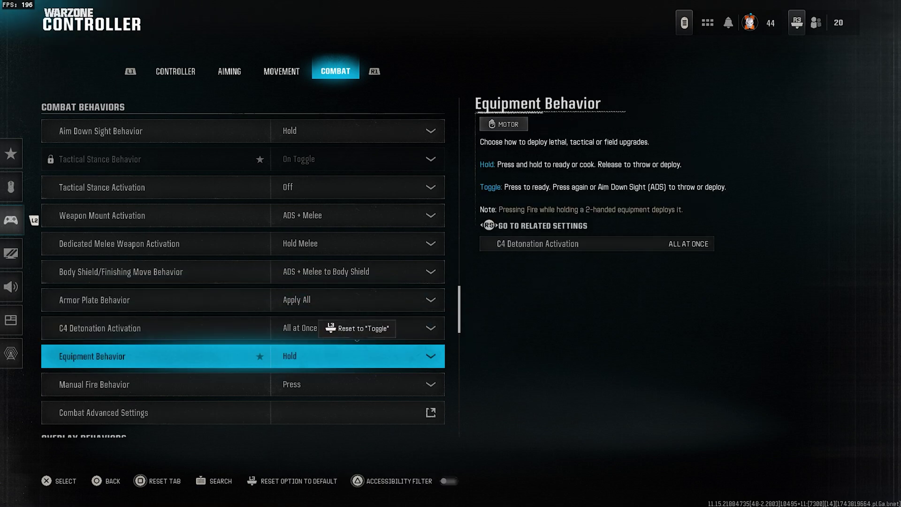
key("Down")
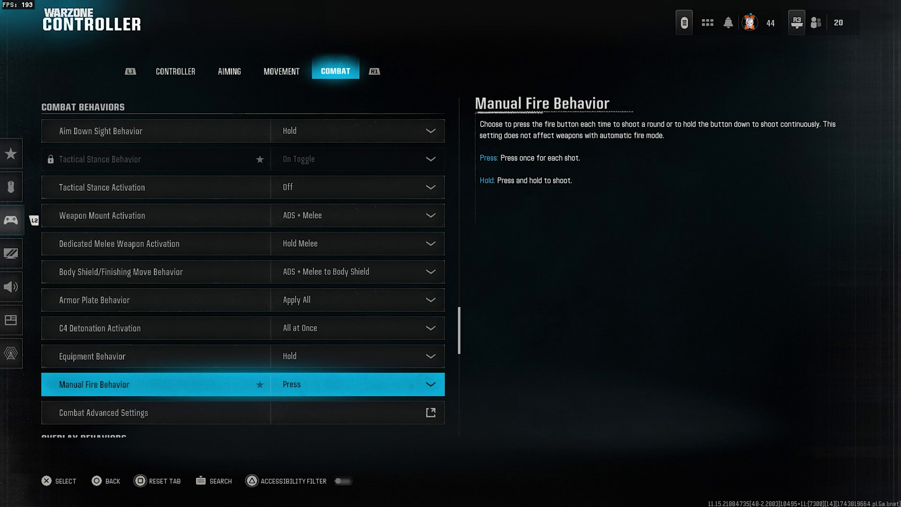
Open the Combat Advanced Settings, review Focus Behavior and Change Zoom Activation, and go to the graphics display settings
key("Down")
key("Return")
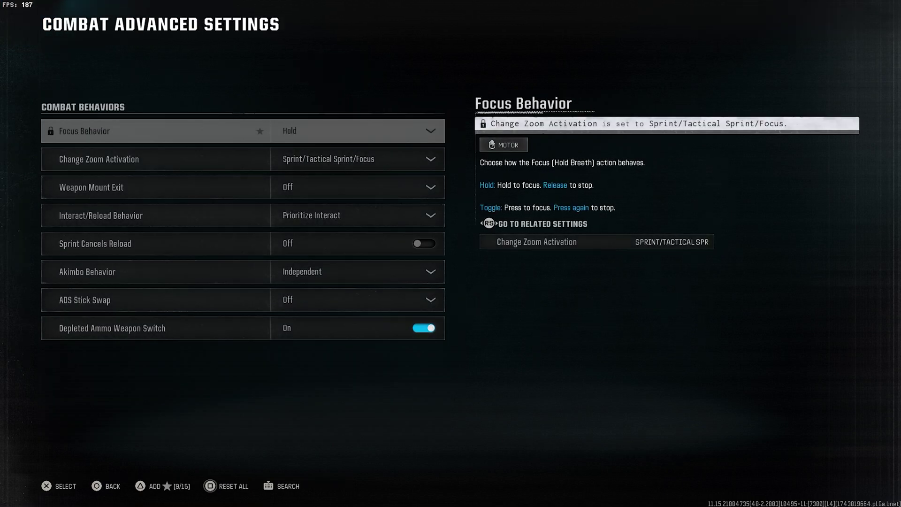
key("Down")
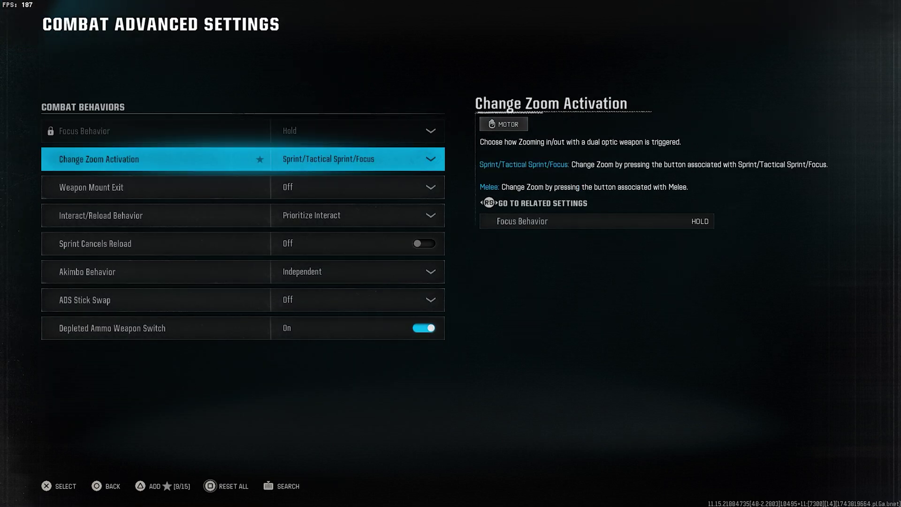
key("Up")
key("Escape")
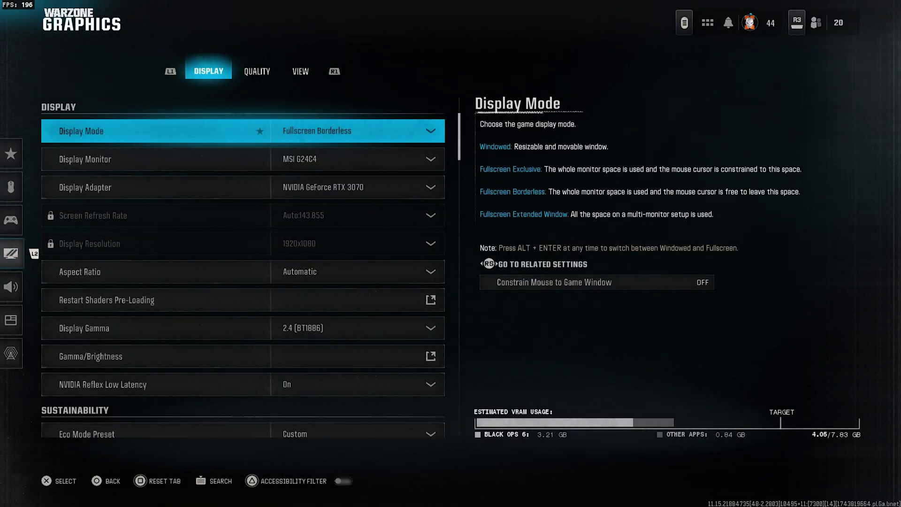
Compare Fullscreen Exclusive and Fullscreen Borderless in the Display Mode options, keeping Fullscreen Borderless
key("Return")
key("Up")
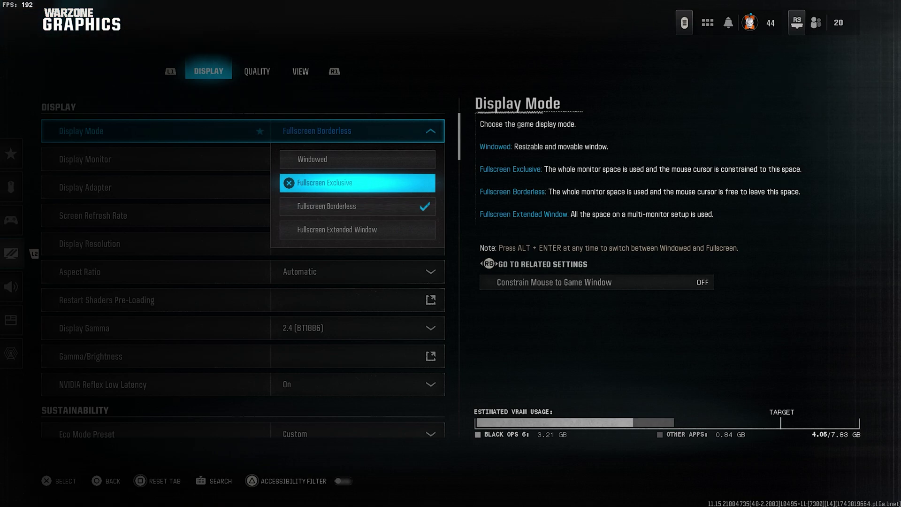
key("Down")
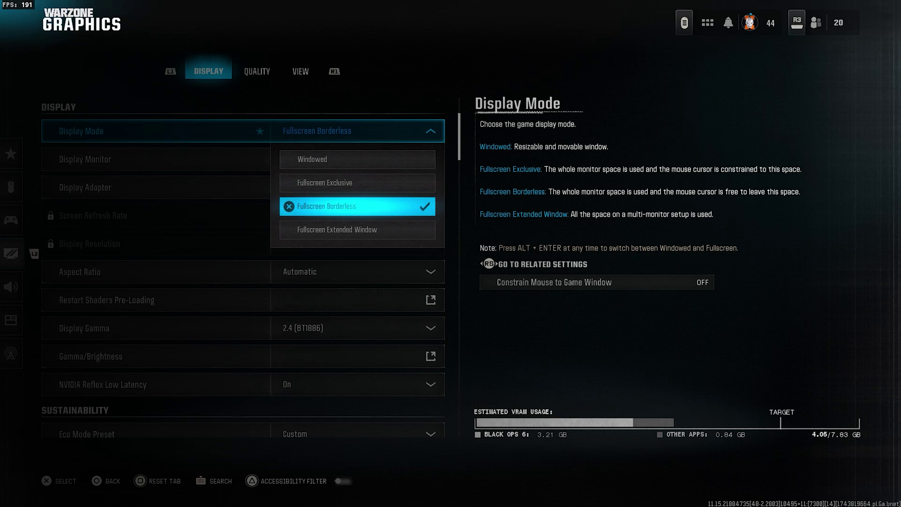
key("Escape")
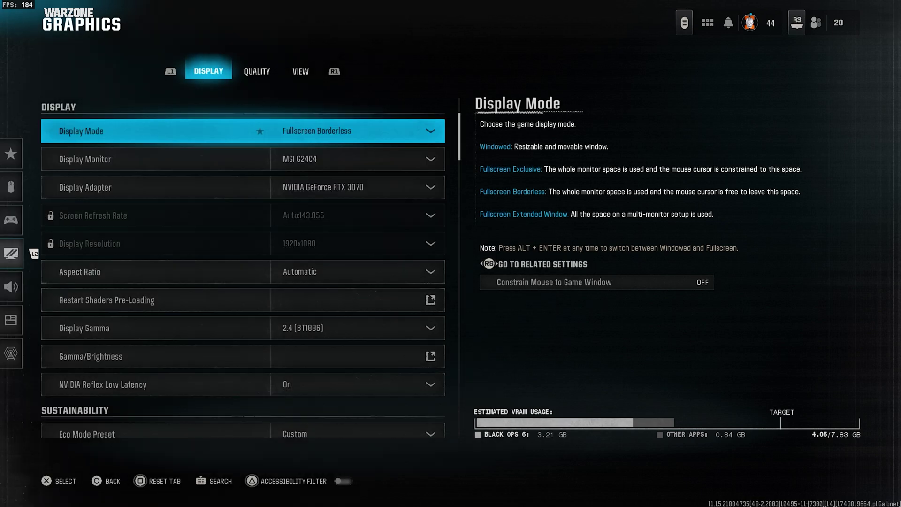
Review the display settings from Display Monitor through Screen Refresh Rate, Display Resolution and Aspect Ratio to Restart Shaders Pre-Loading
key("Down")
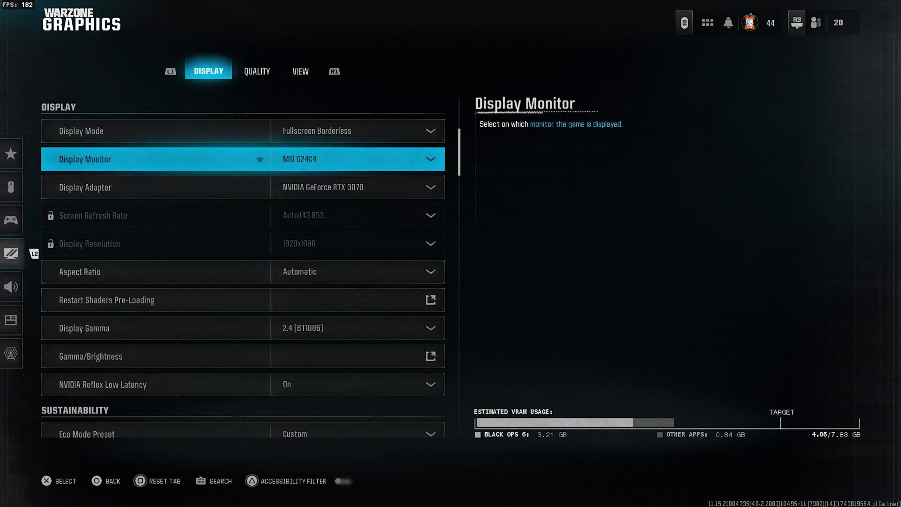
key("Down")
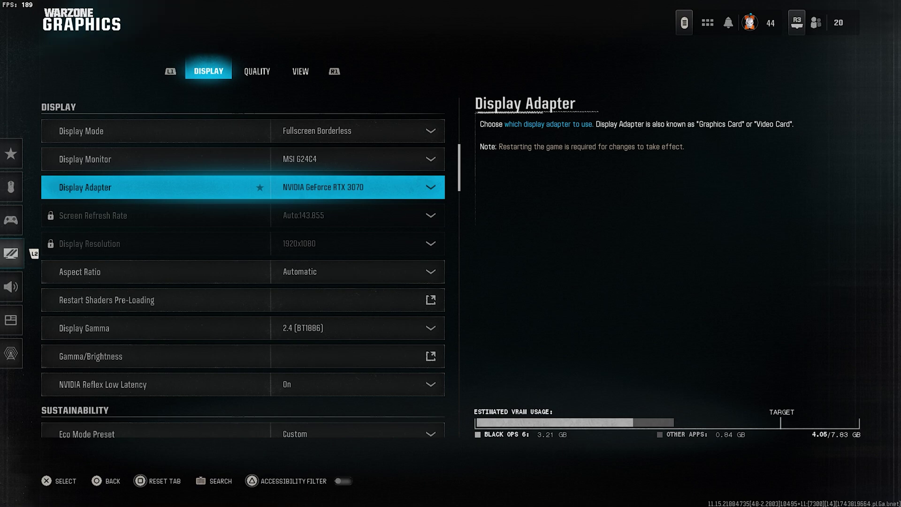
key("Down")
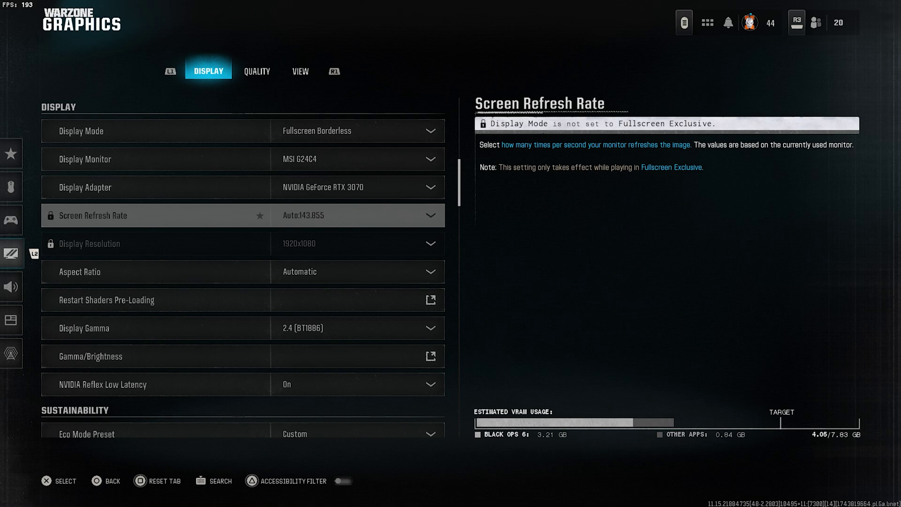
key("Down")
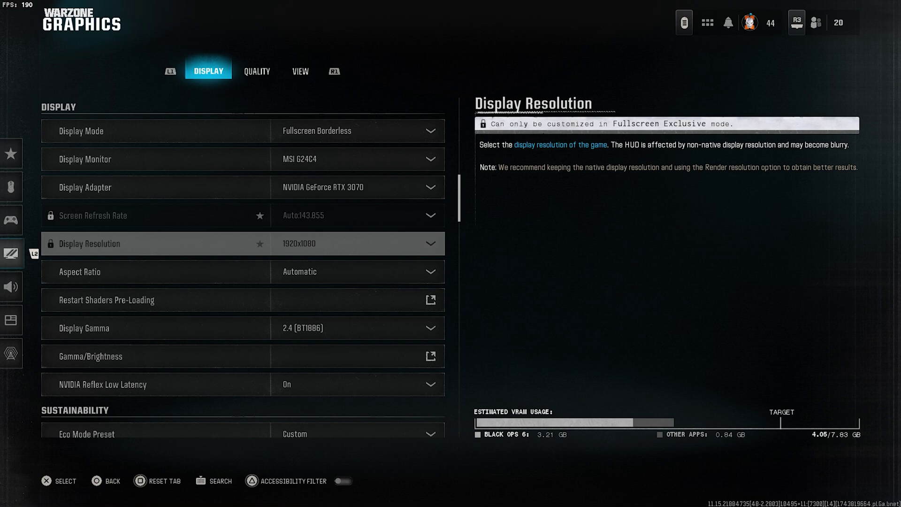
key("Down")
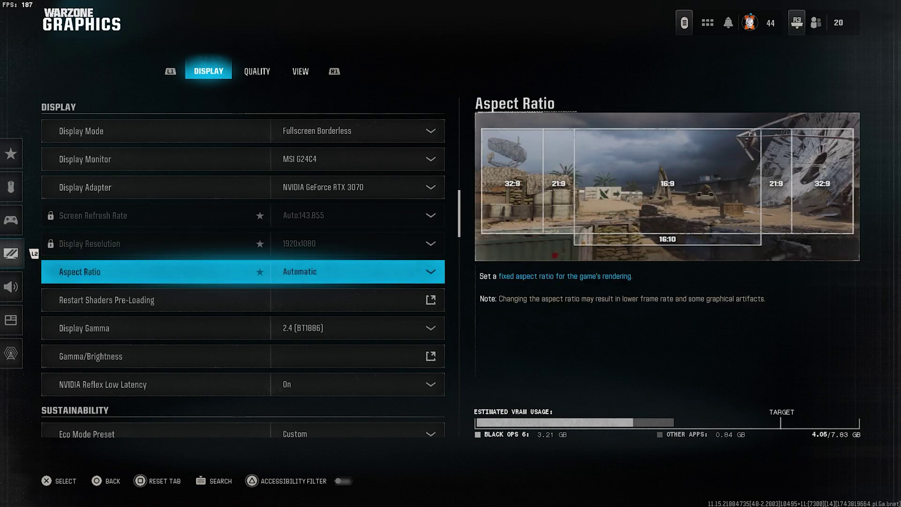
key("Down")
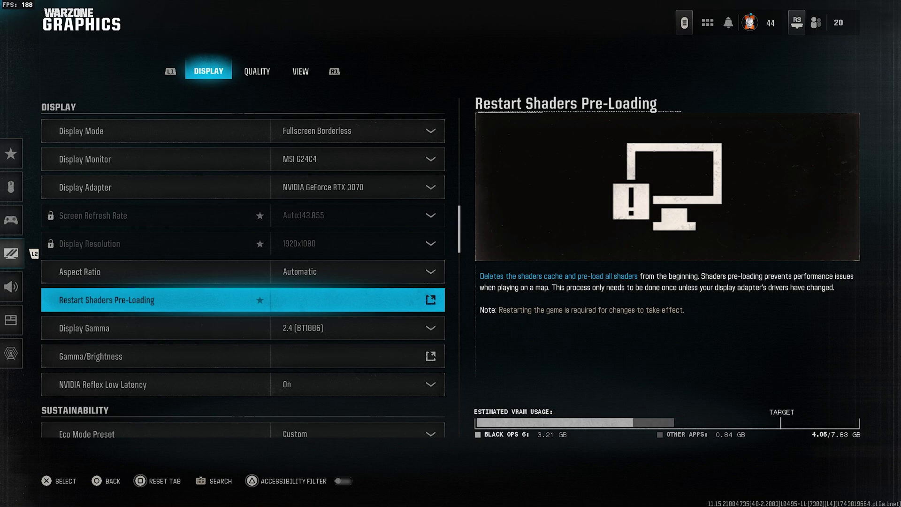
Compare the two Display Gamma options and choose 2.4 (BT1886)
key("Down")
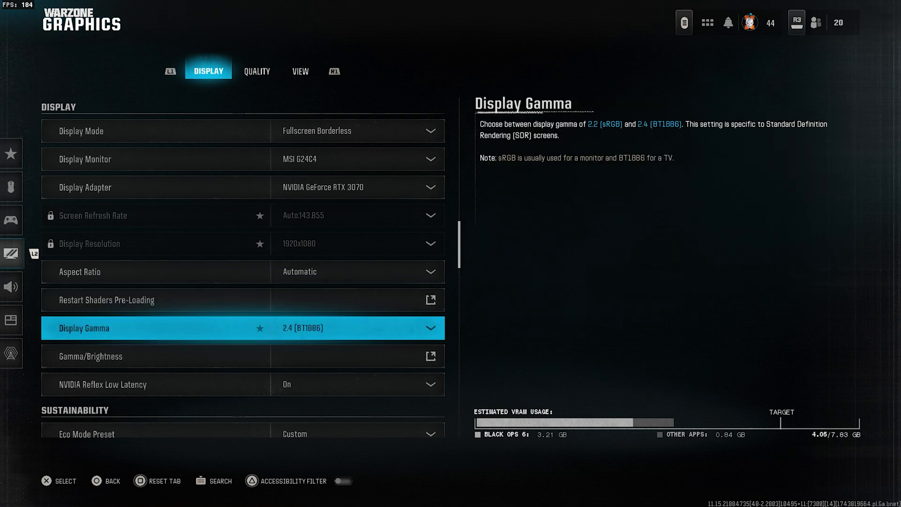
key("Return")
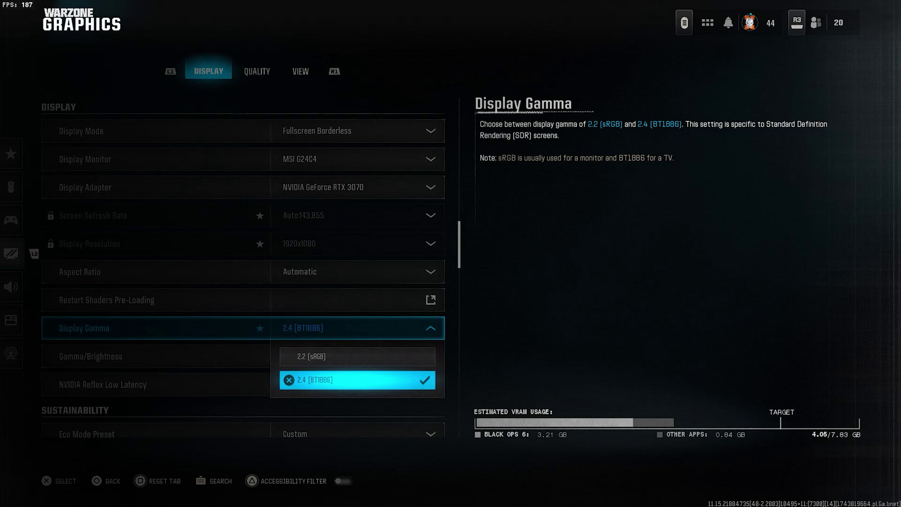
key("Up")
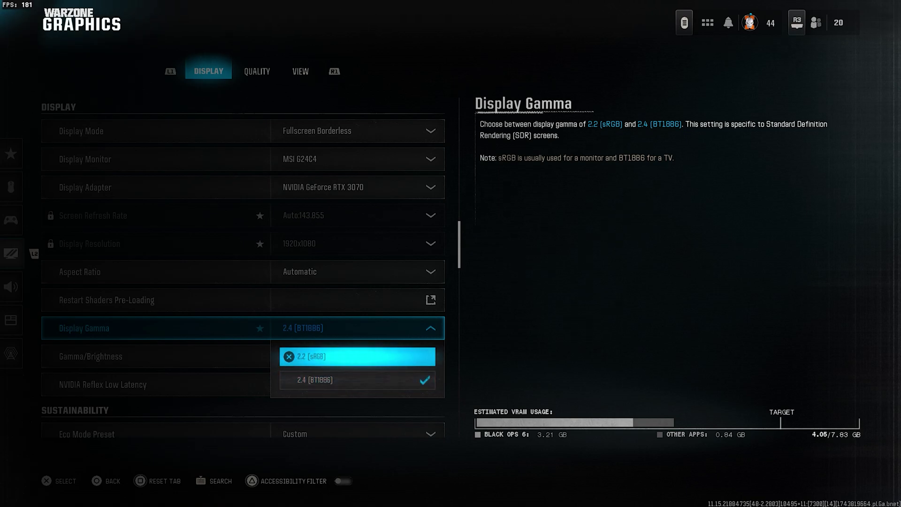
key("Down")
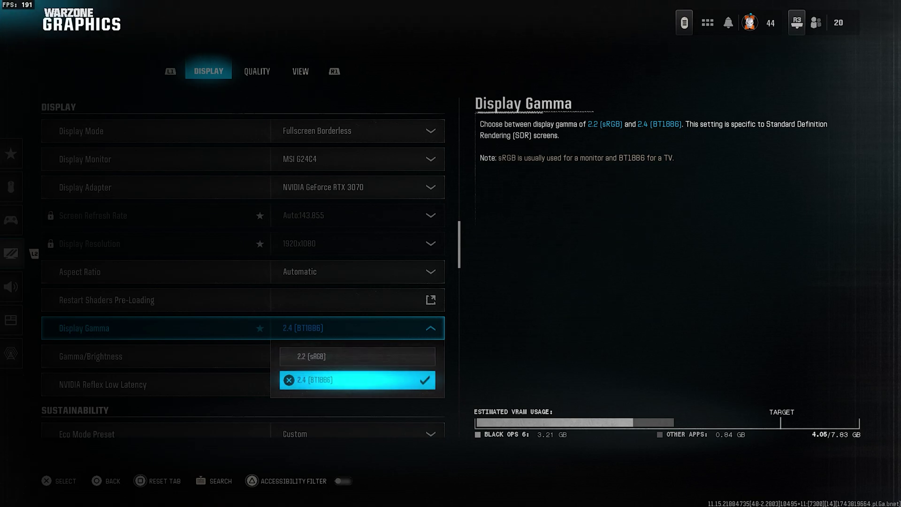
key("Return")
Open the Gamma/Brightness adjustment and return to the display settings
key("Down")
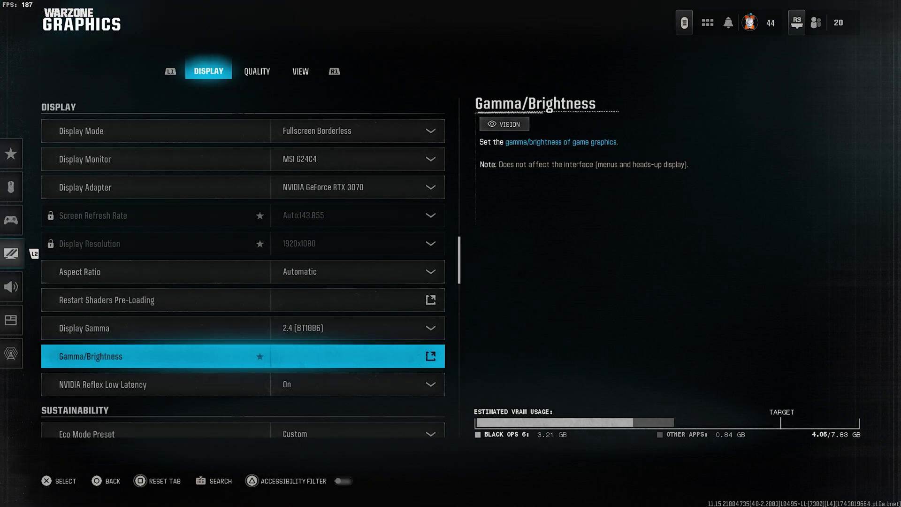
key("Return")
key("Escape")
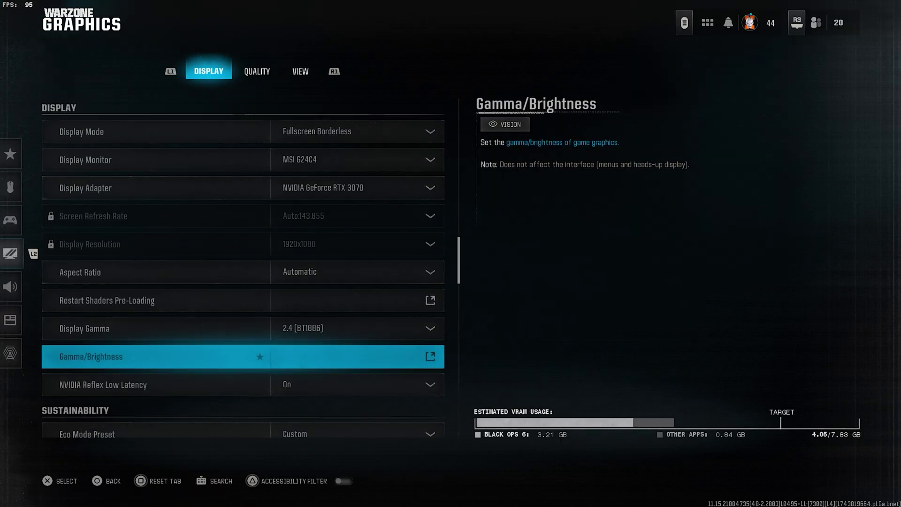
Compare On and On + Boost in the NVIDIA Reflex Low Latency options, keeping On
key("Down")
key("Return")
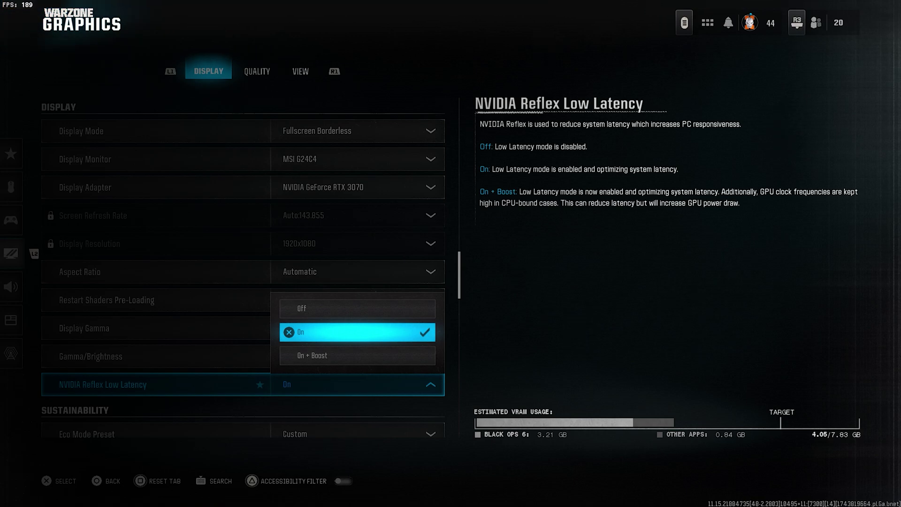
key("Down")
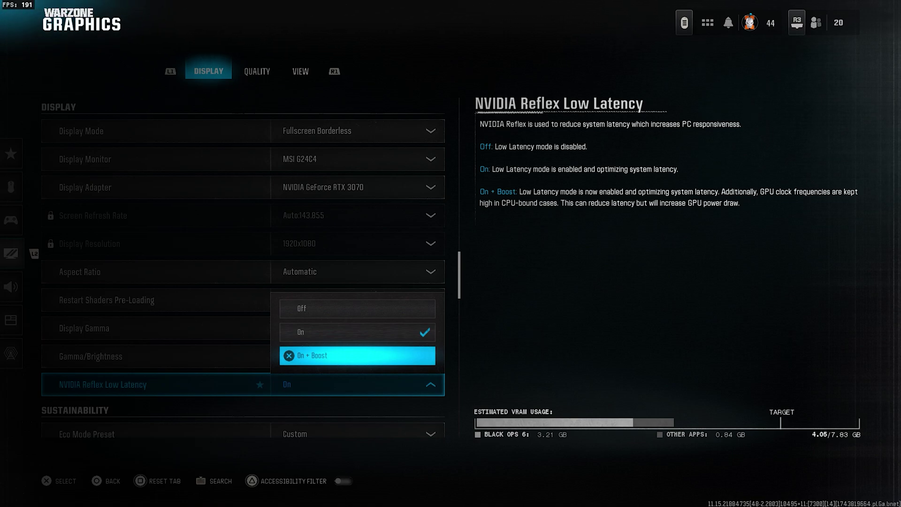
key("Up")
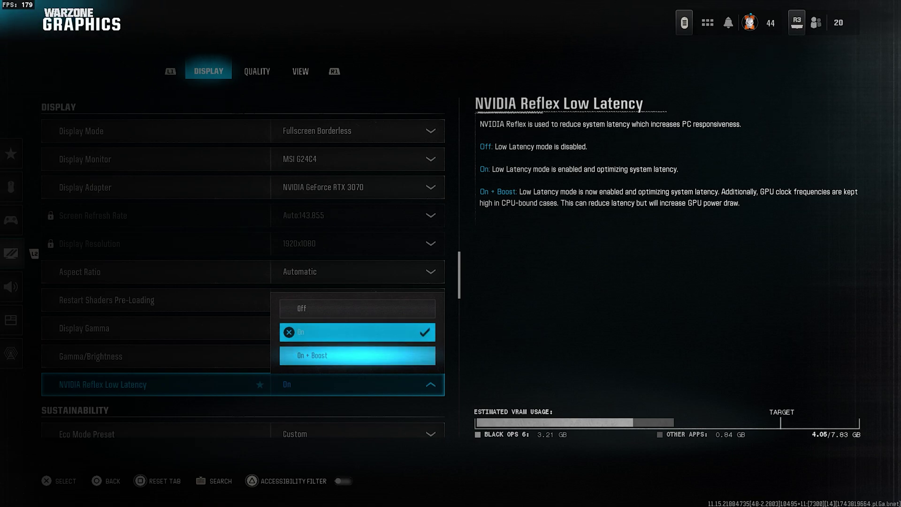
key("Escape")
Go to the global Interface settings and expand the custom Telemetry options to find the GPU and CPU read-outs
key("Left")
key("Down")
key("Down")
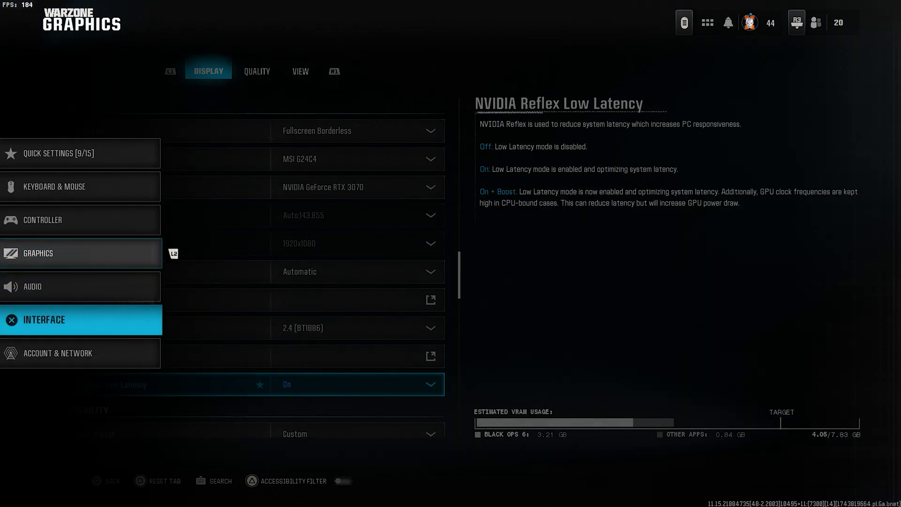
key("Return")
key("Down")
key("Down")
key("Down")
key("Down")
key("Down")
key("f")
Turn on Graphic Card (GPU) Time and Processor (CPU) Time in the Telemetry options
key("Down")
key("Down")
key("Down")
key("Down")
key("Down")
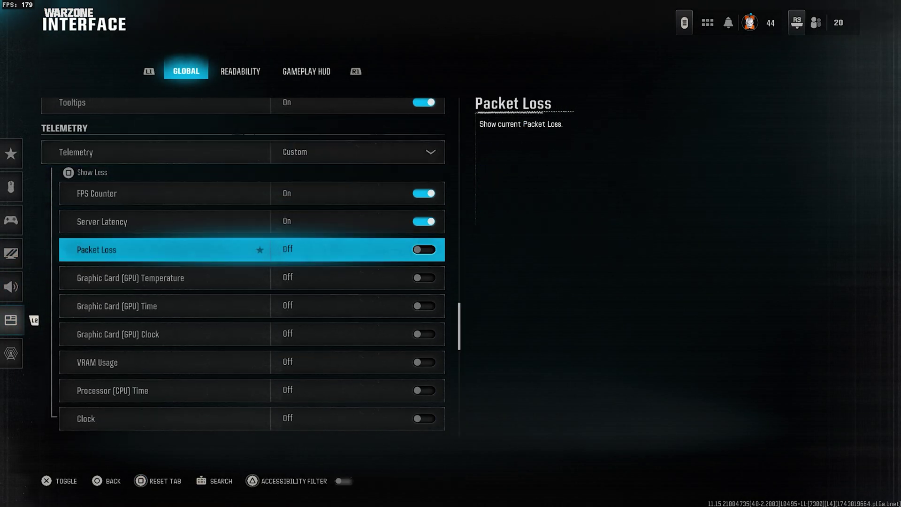
key("Return")
key("Down")
key("Down")
key("Down")
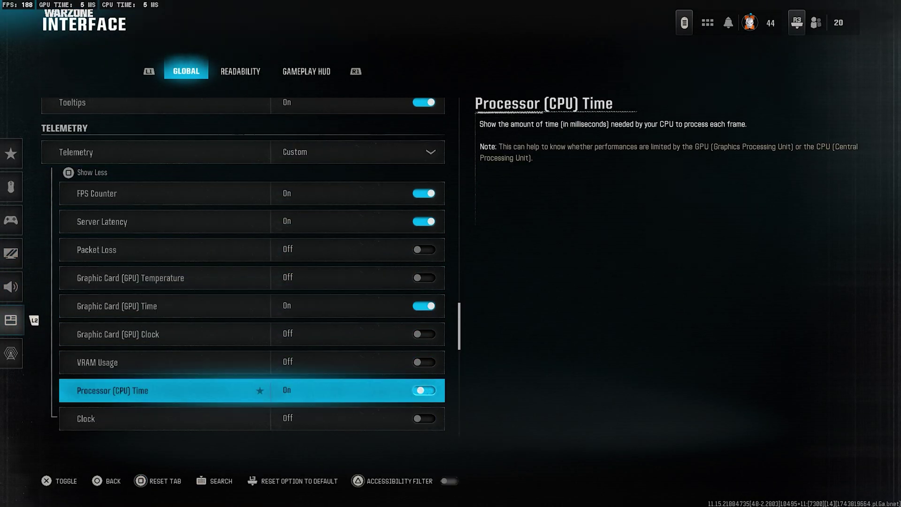
key("Return")
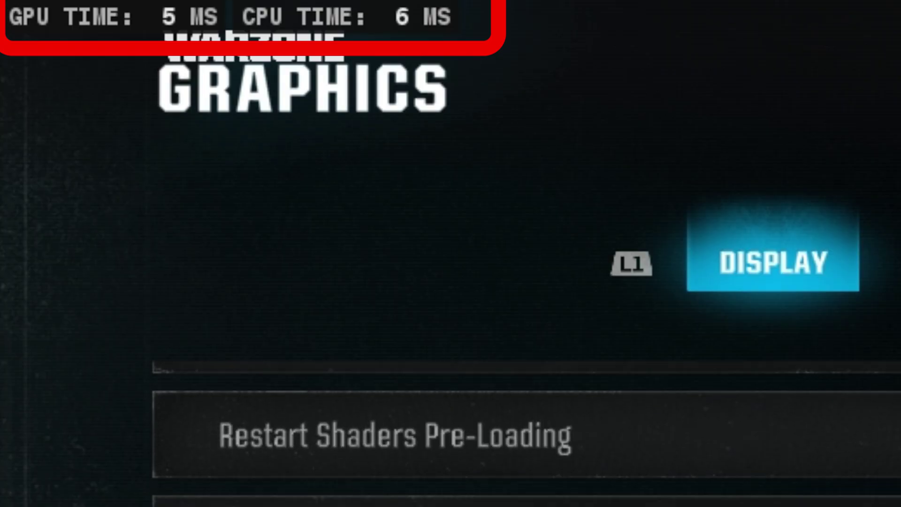
Return to the graphics display settings and compare On with On + Boost for NVIDIA Reflex Low Latency, keeping On
scroll(187, 113, "down", 1)
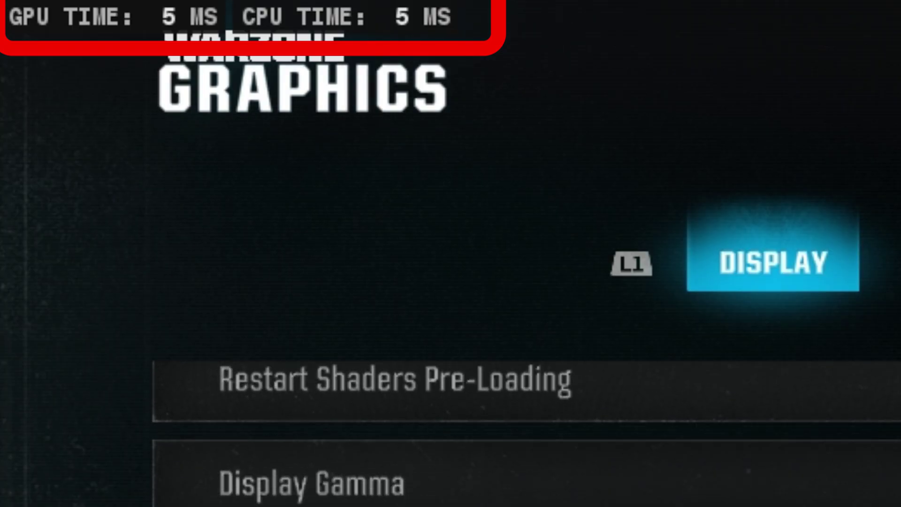
scroll(188, 113, "down", 1)
scroll(450, 422, "down", 1)
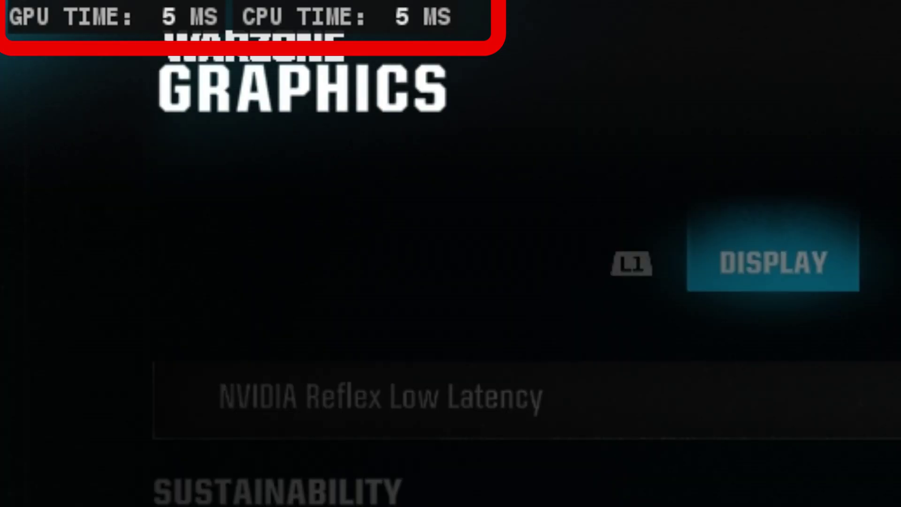
scroll(451, 422, "down", 1)
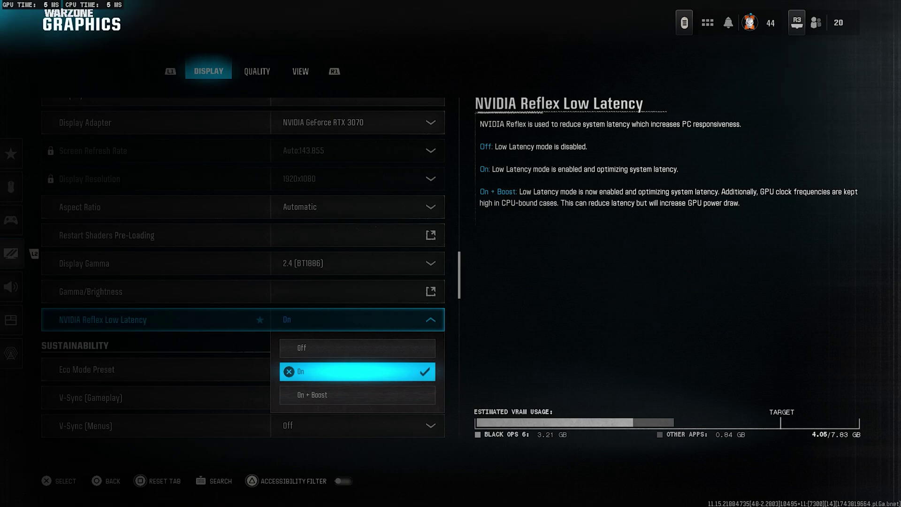
key("Down")
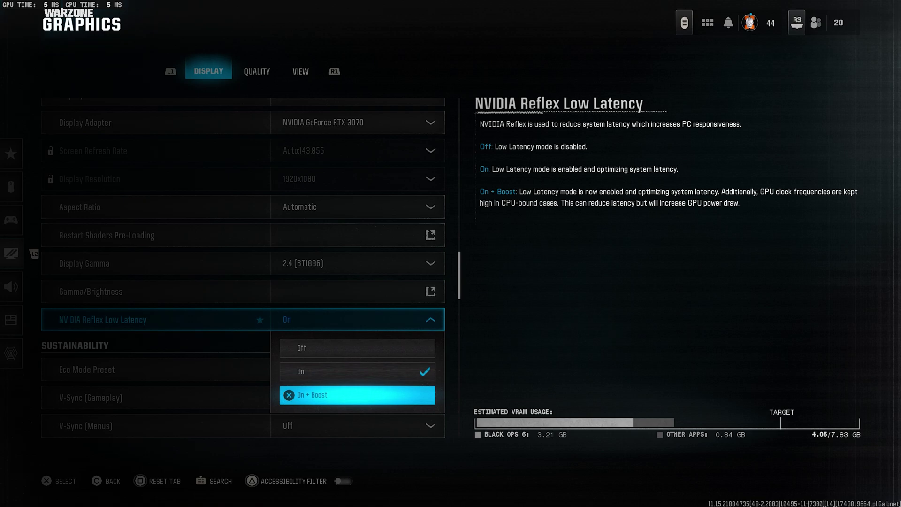
key("Escape")
Check the Eco Mode Preset under Sustainability and review both V-Sync settings, for gameplay and for menus
key("Down")
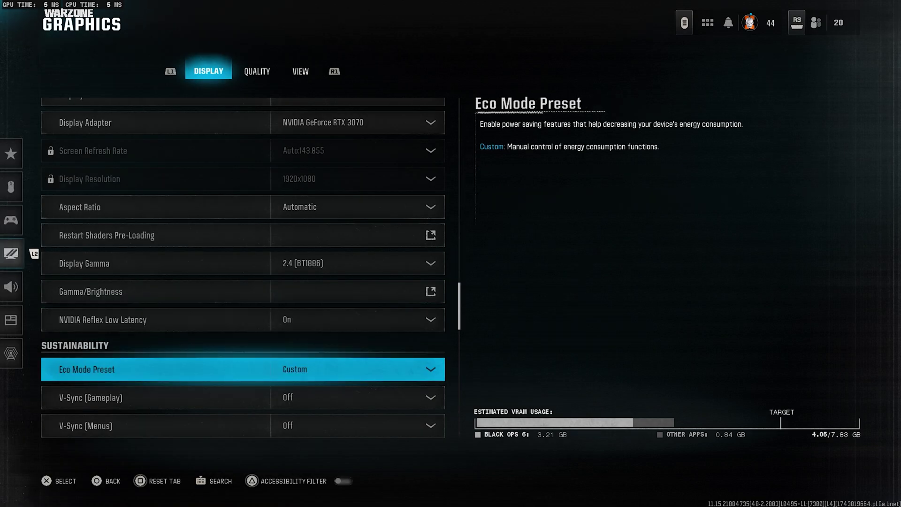
key("Return")
key("Escape")
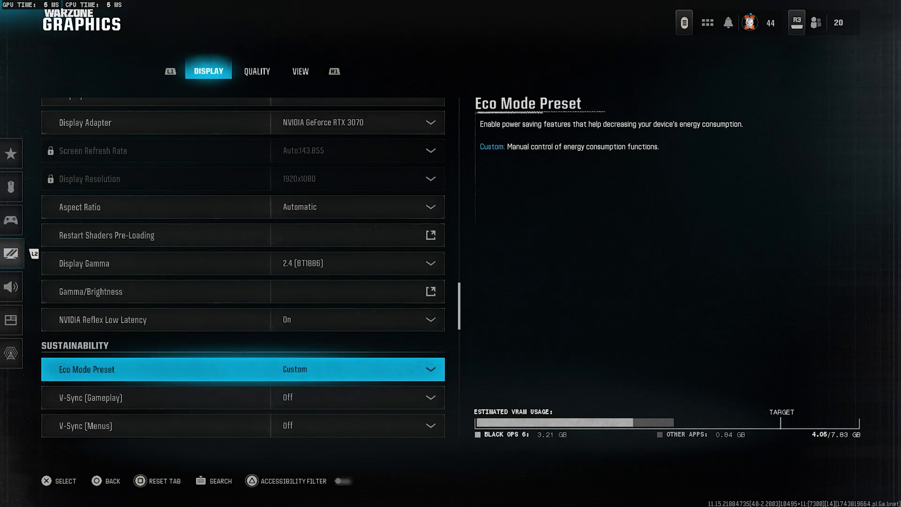
key("Down")
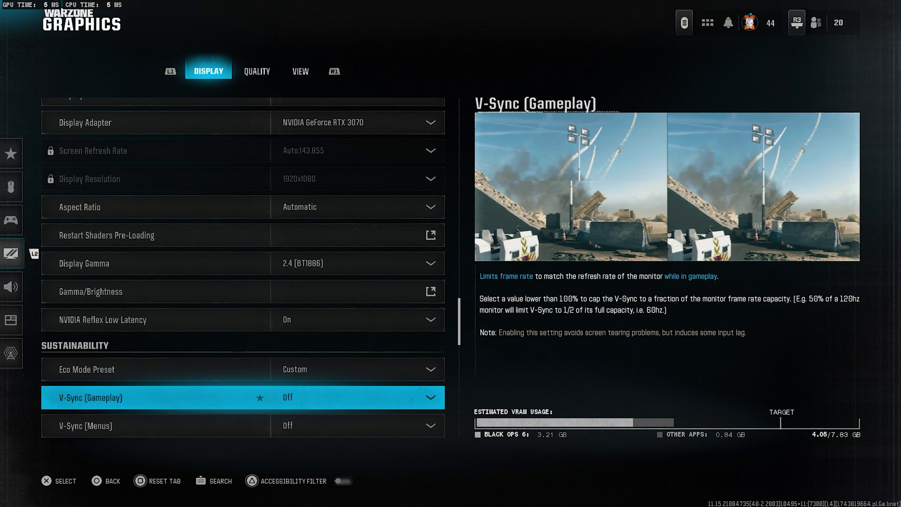
key("Down")
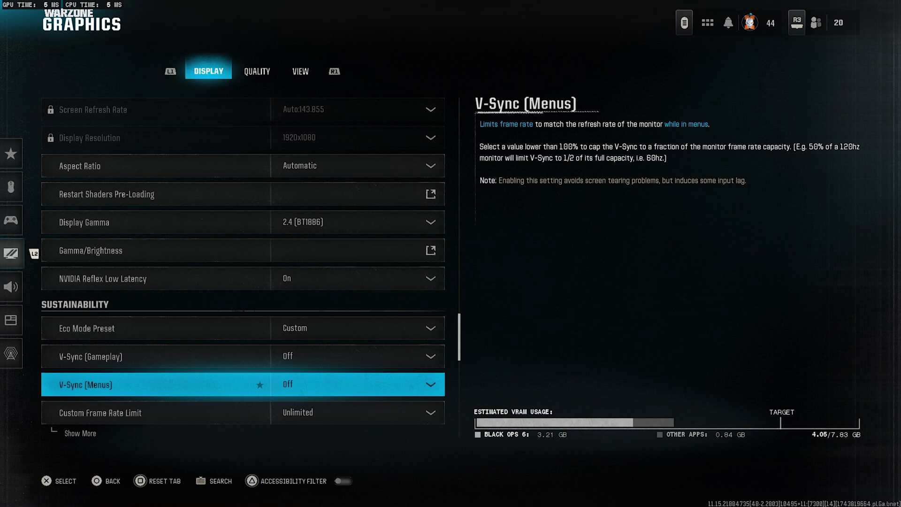
Expand Custom Frame Rate Limit and look through its gameplay, menu and out-of-focus limits, leaving it on Unlimited
key("Down")
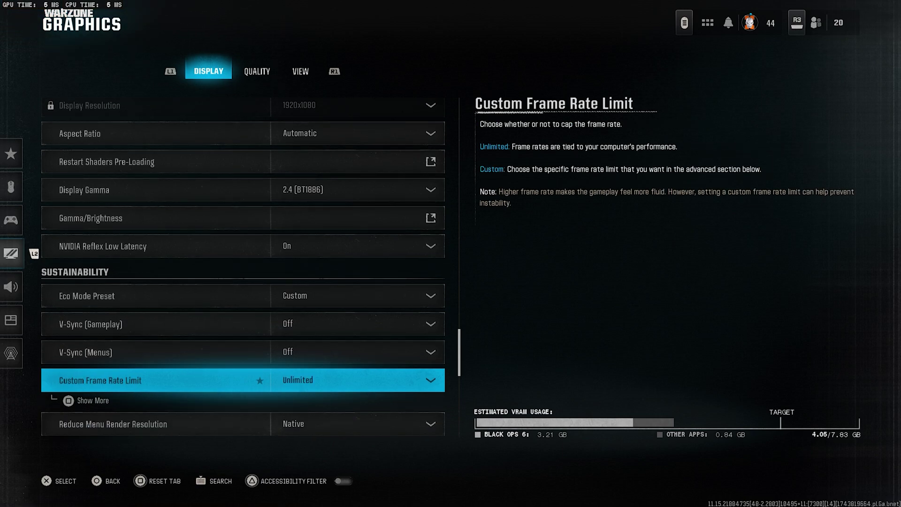
key("space")
key("Down")
key("Down")
key("Down")
key("Down")
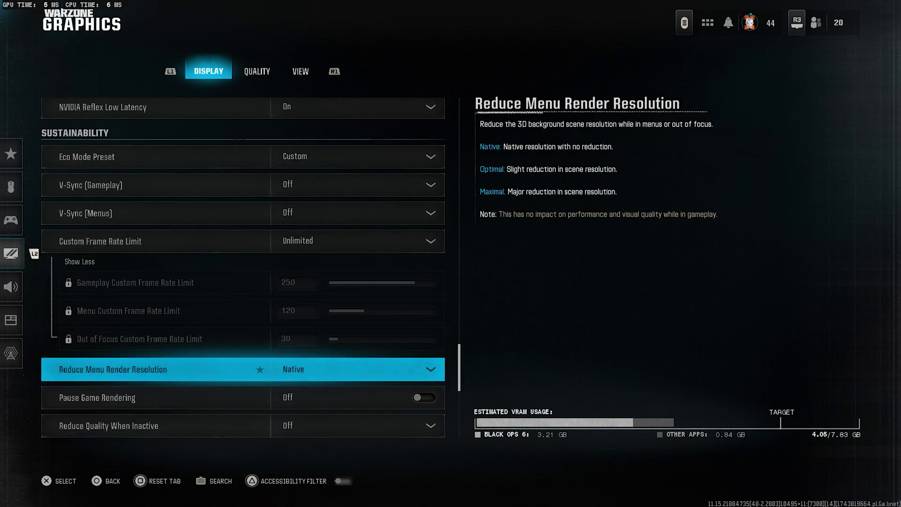
View the Reduce Menu Render Resolution options, keeping Native, and review the remaining Sustainability settings down to Focused Mode
key("space")
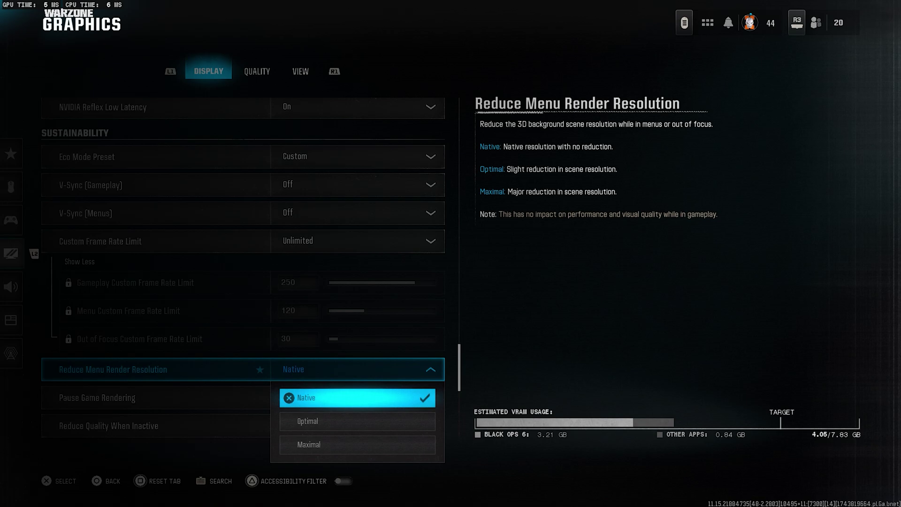
key("Escape")
key("Down")
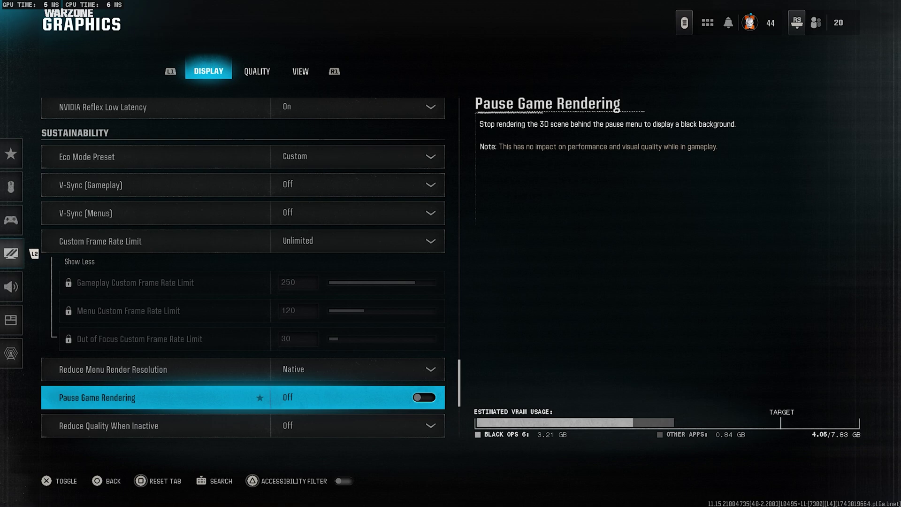
key("Down")
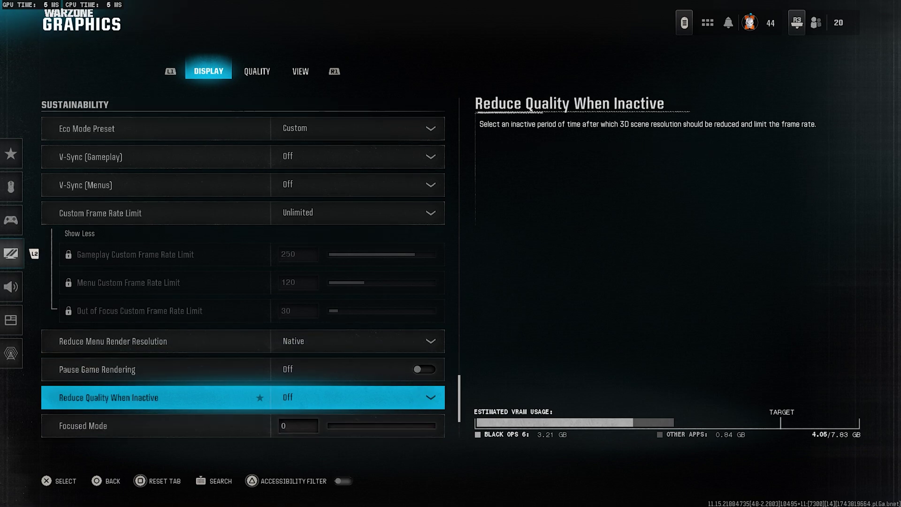
key("Down")
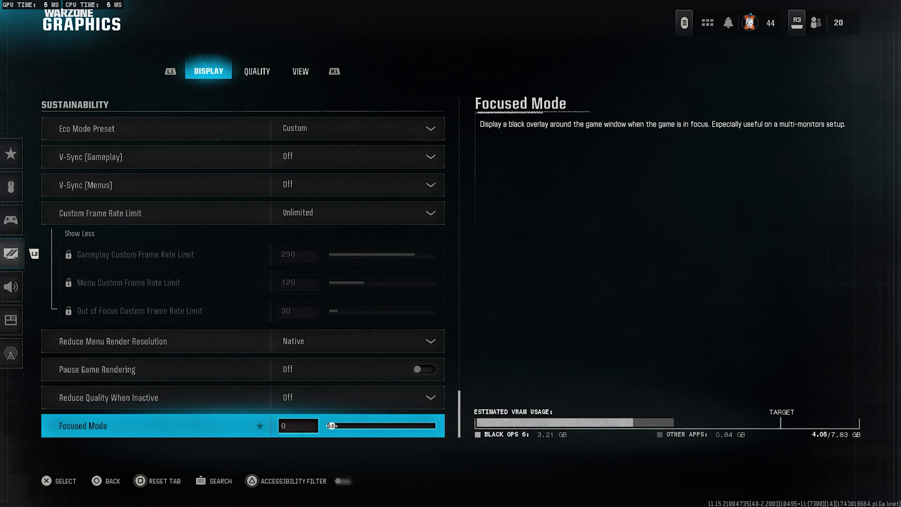
Go to the graphics quality settings and review Graphic Preset, Render Resolution and Dynamic Resolution
key("e")
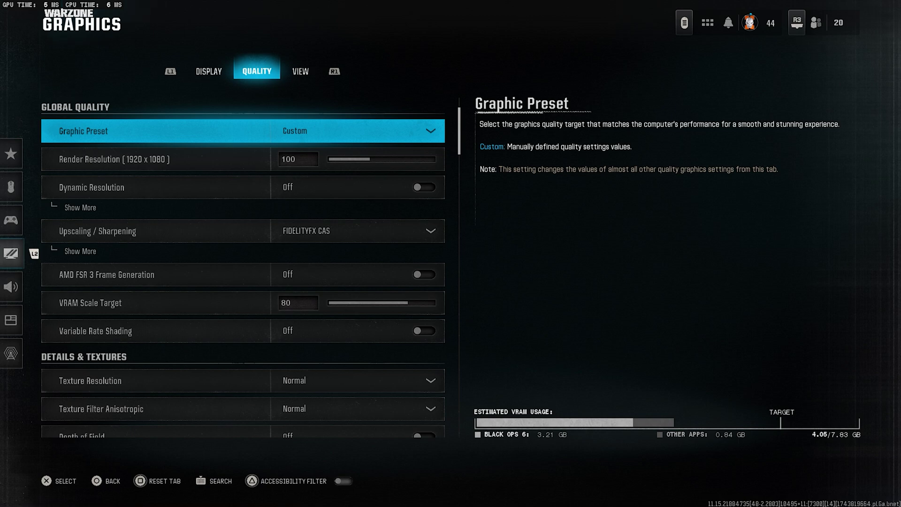
key("Down")
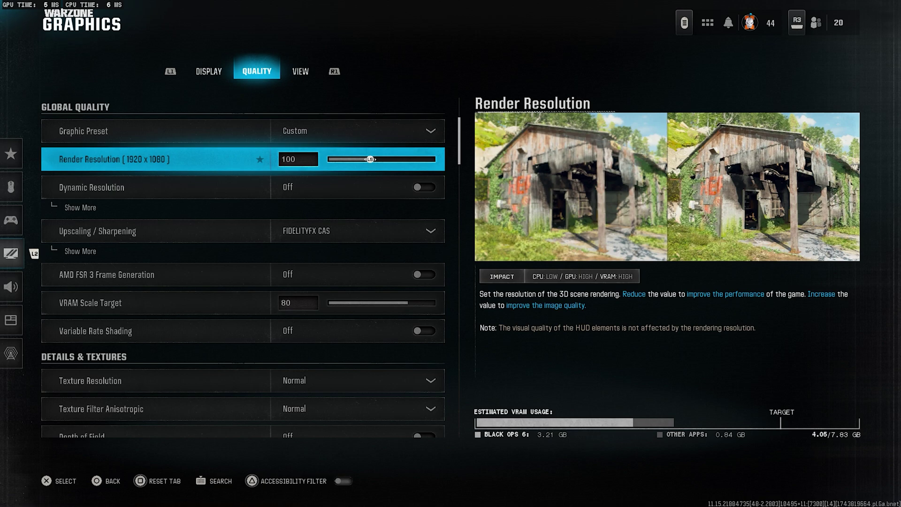
key("Down")
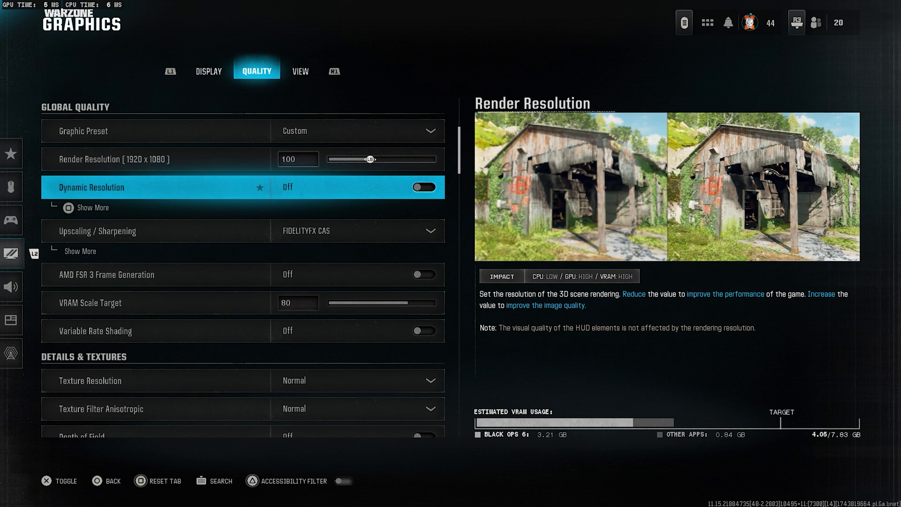
View the Upscaling / Sharpening options, keeping FIDELITYFX CAS, and expand its details to check the CAS strength
key("Down")
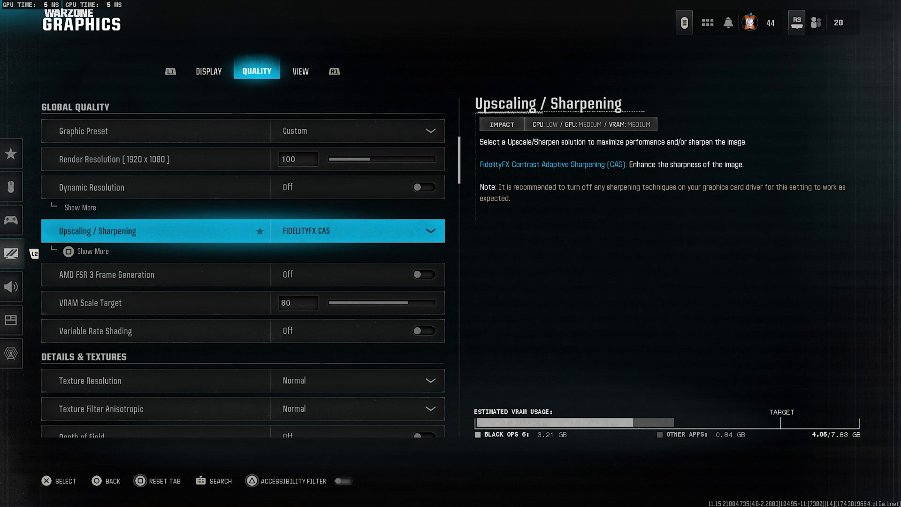
key("Return")
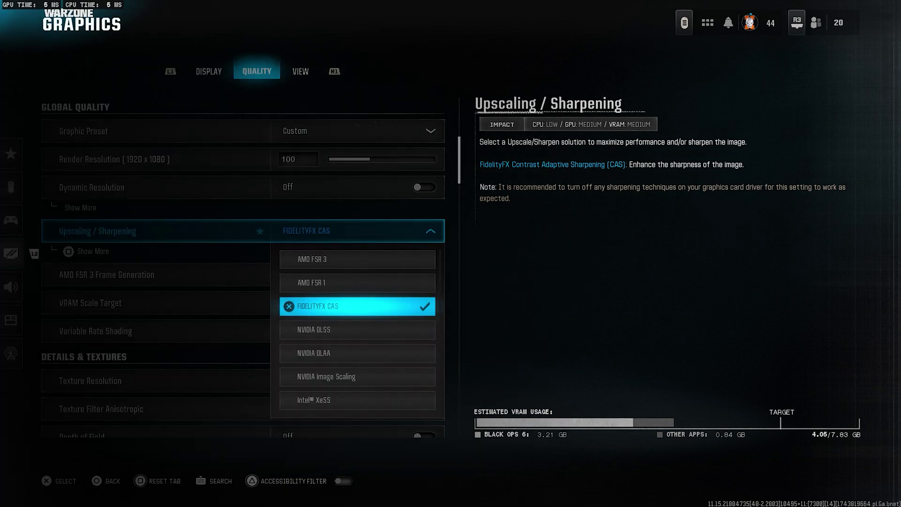
key("Escape")
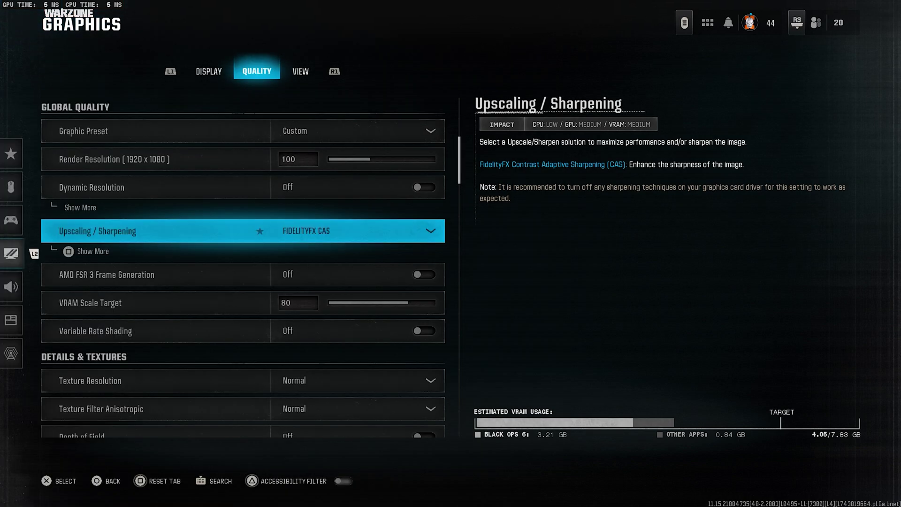
key("r")
key("Down")
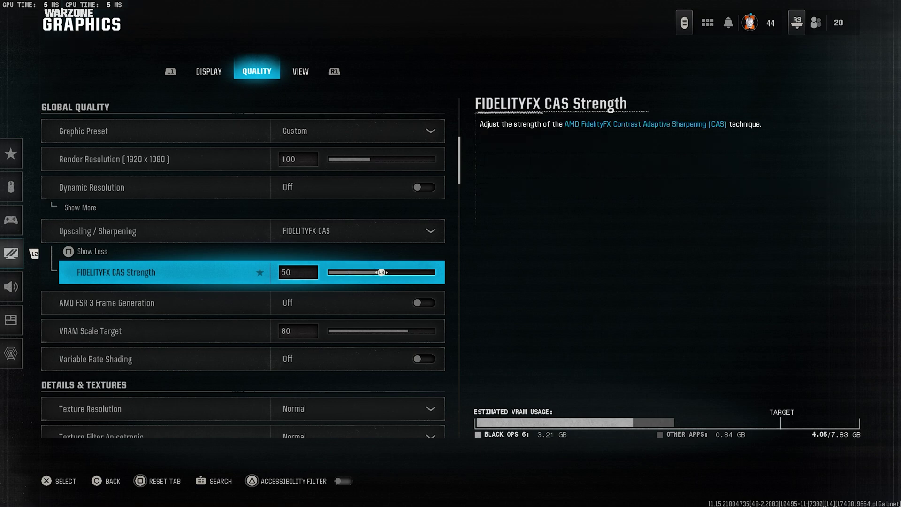
Try a VRAM Scale Target of 90 and set it back to 80
key("Down")
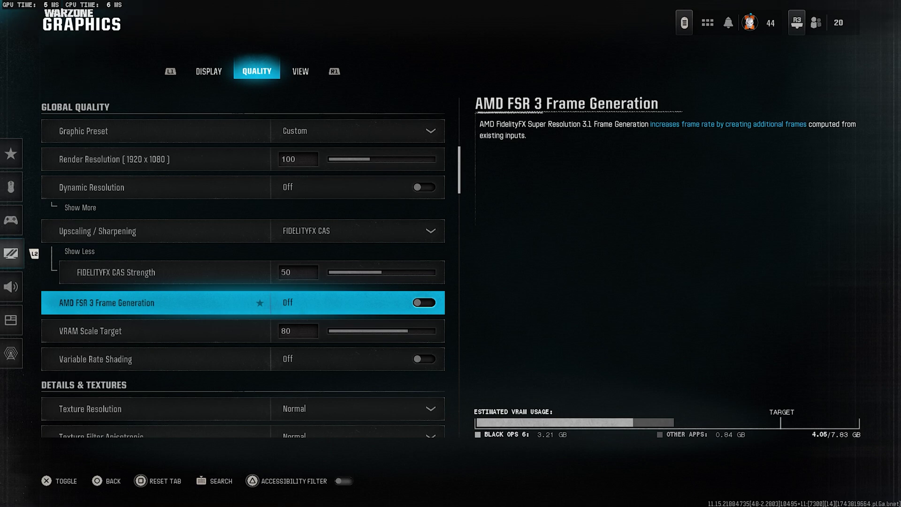
key("Down")
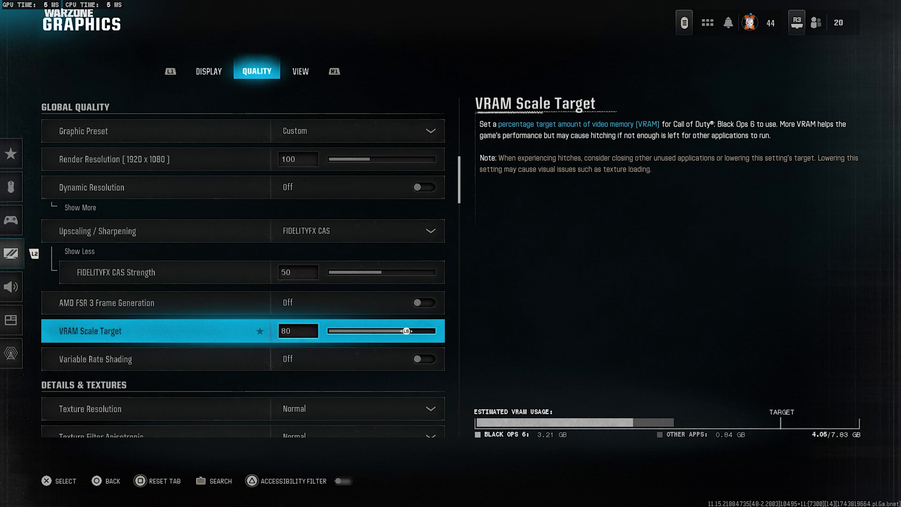
key("Right")
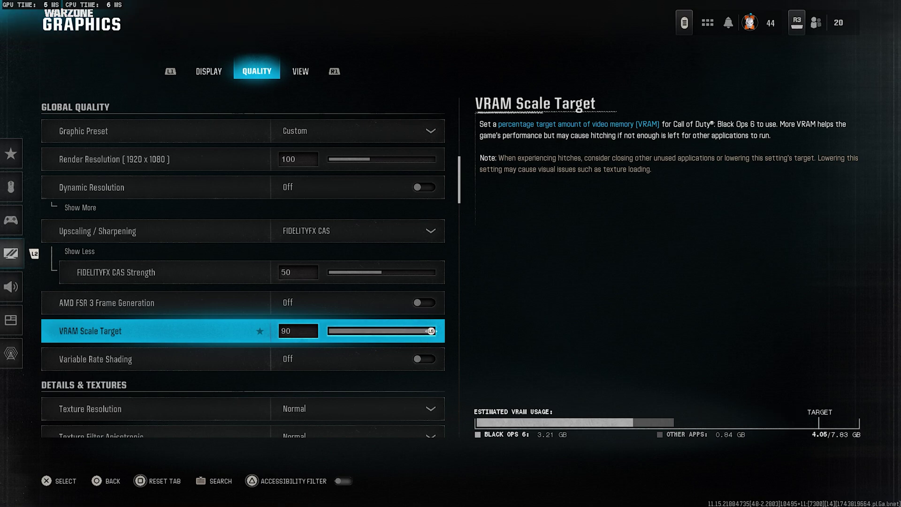
key("Left")
key("Left")
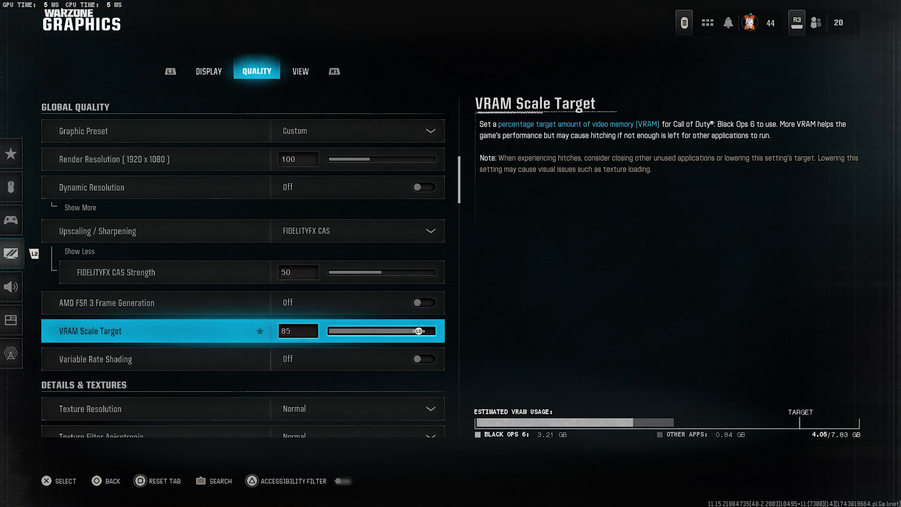
Review Variable Rate Shading and view the Texture Resolution options, keeping Normal
key("Down")
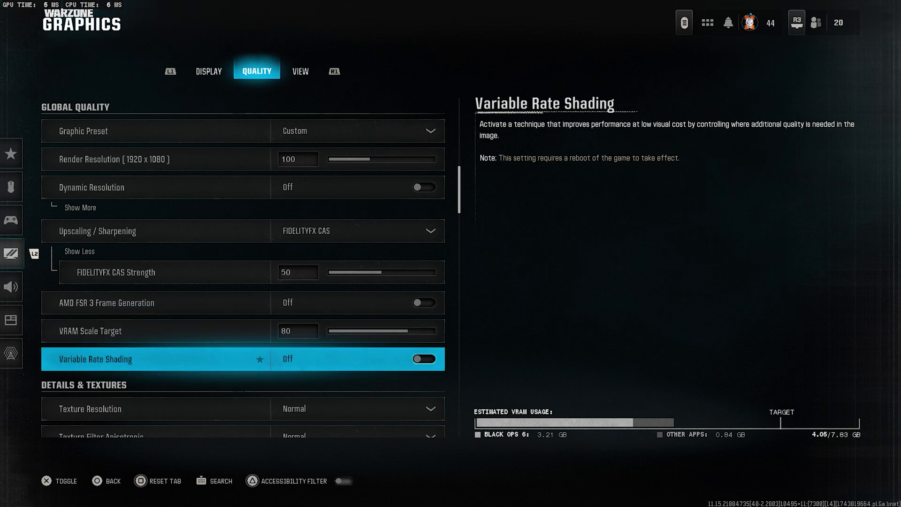
key("Down")
key("Return")
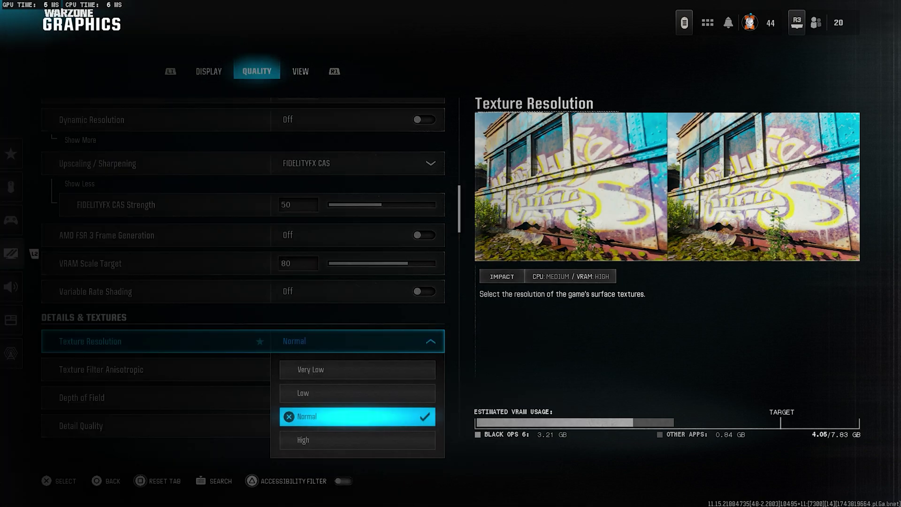
key("Return")
Compare Normal and Low in the Texture Filter Anisotropic options, keeping Normal
key("Down")
key("Return")
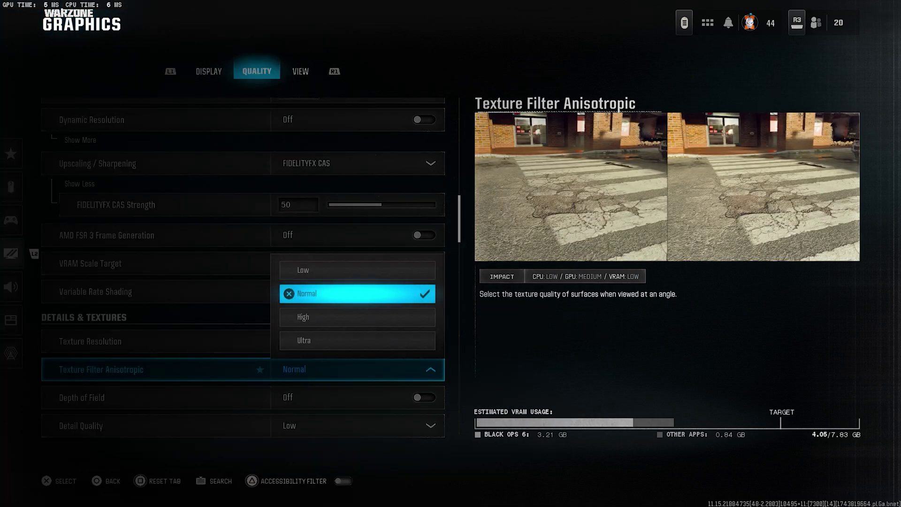
key("Up")
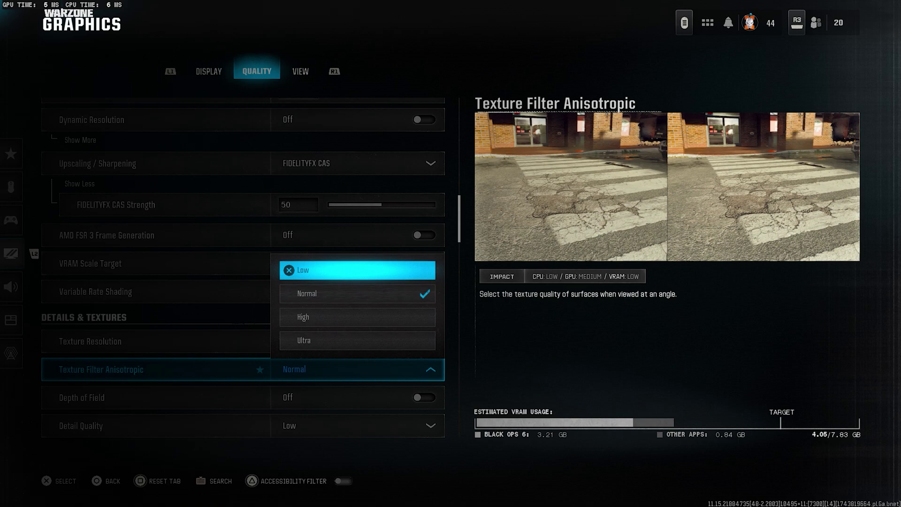
key("Escape")
Review Depth of Field and view the Detail Quality options, keeping Low
key("Down")
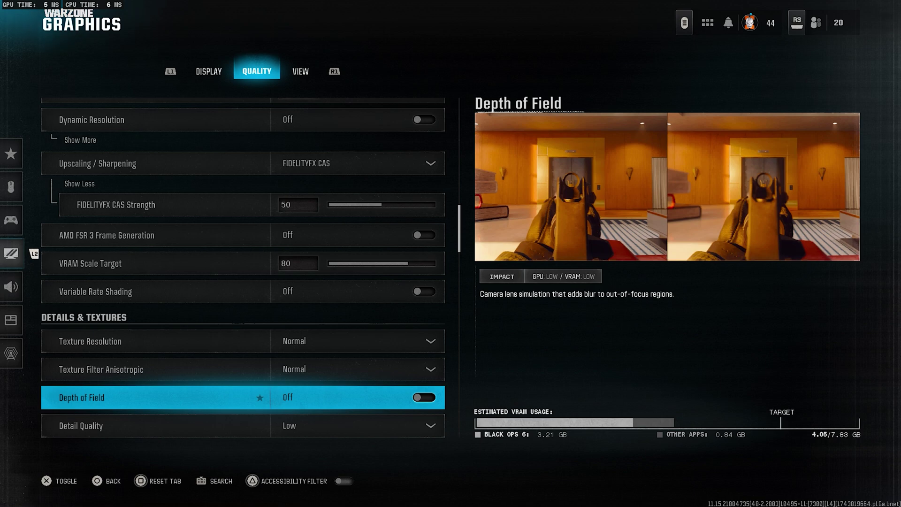
key("Down")
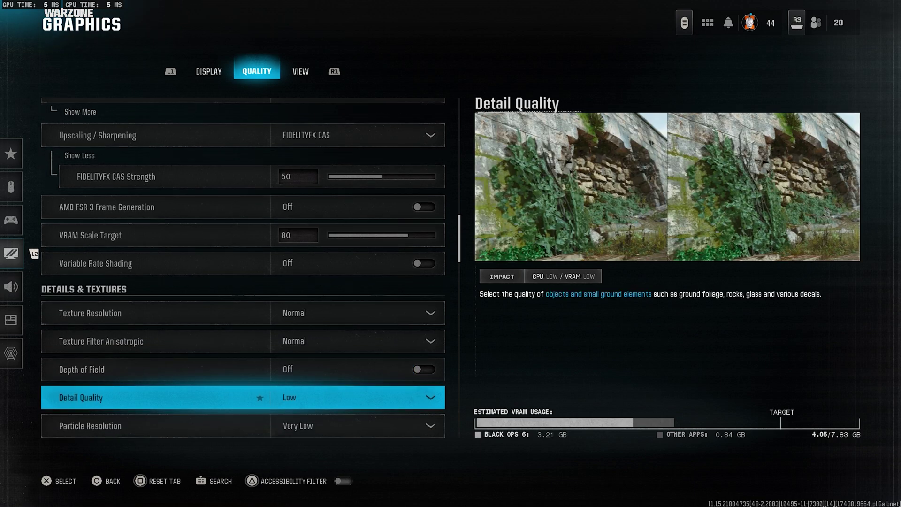
key("Return")
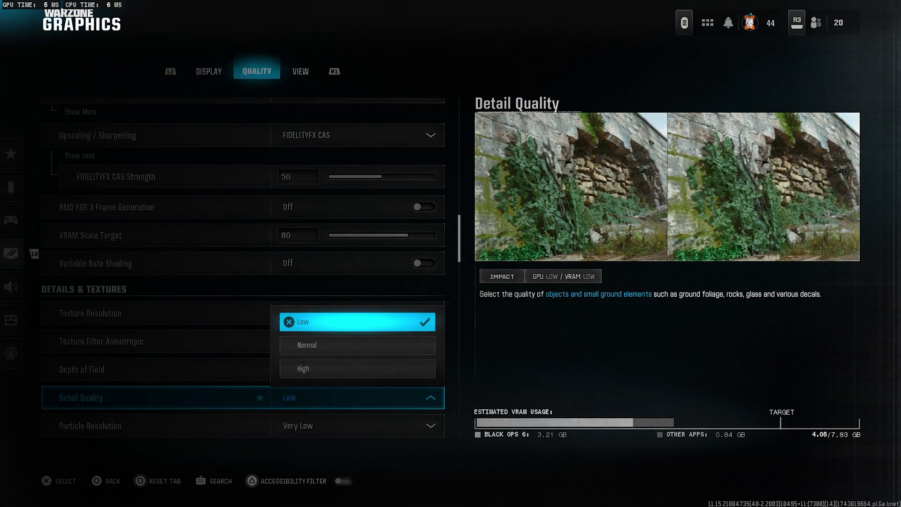
key("Return")
Compare Very Low and Low in the Particle Resolution options, keeping Very Low
key("Down")
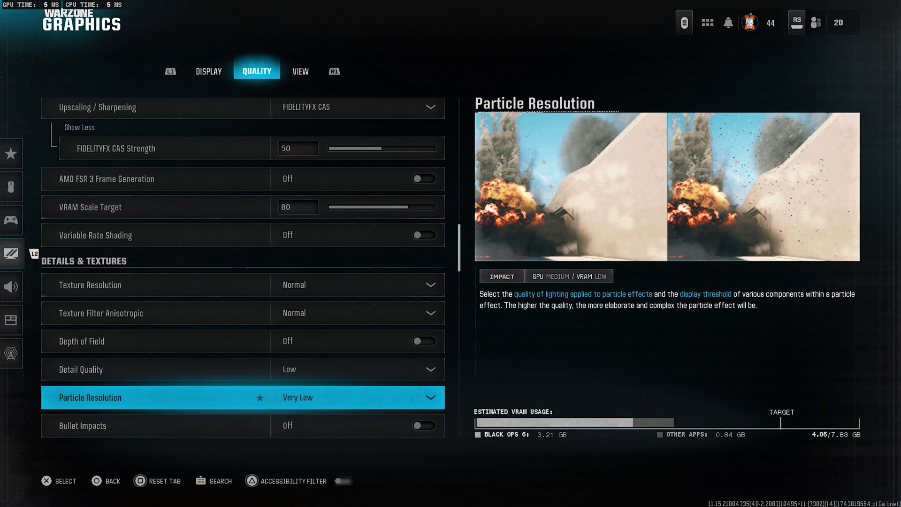
key("Return")
key("Down")
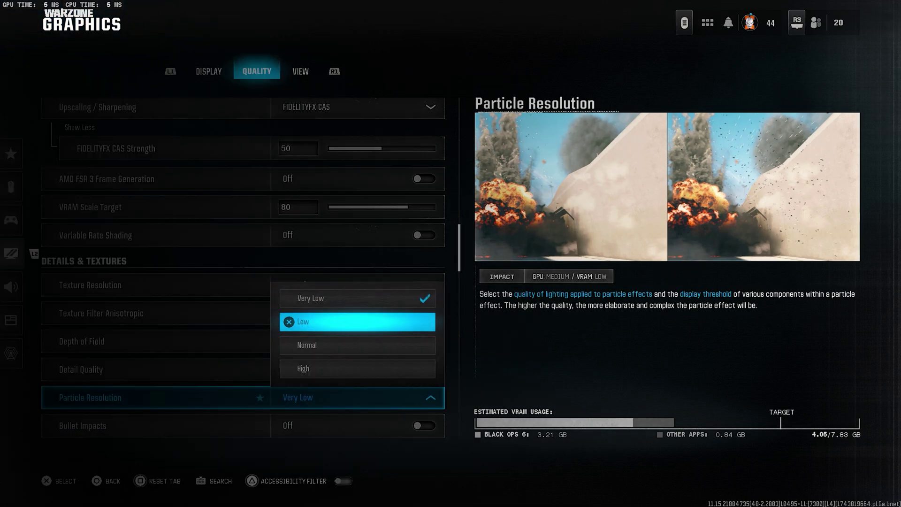
key("Up")
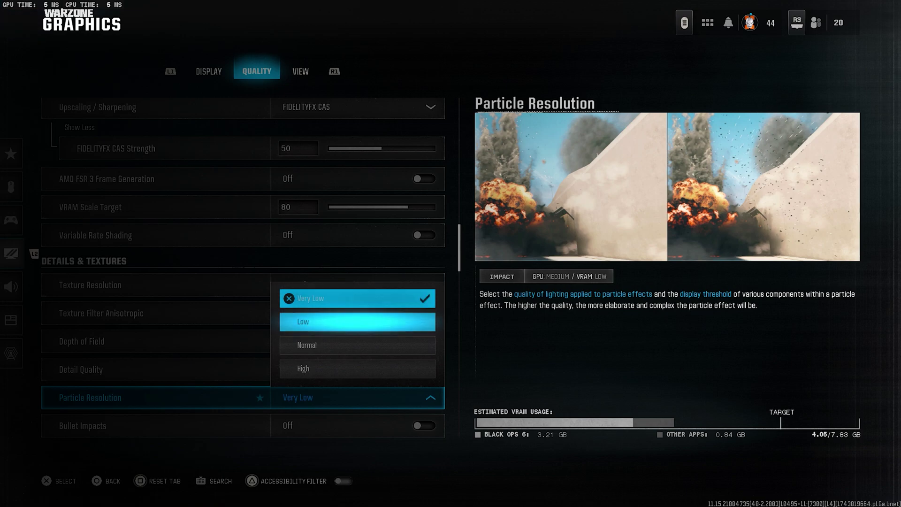
key("Return")
Review Bullet Impacts and Persistent Effects, and view the Shader Quality options, keeping Low
key("Down")
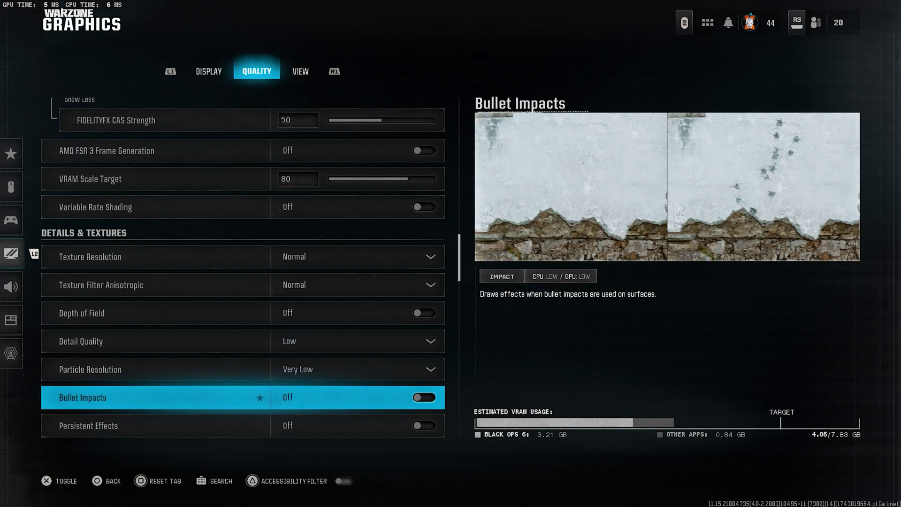
key("Down")
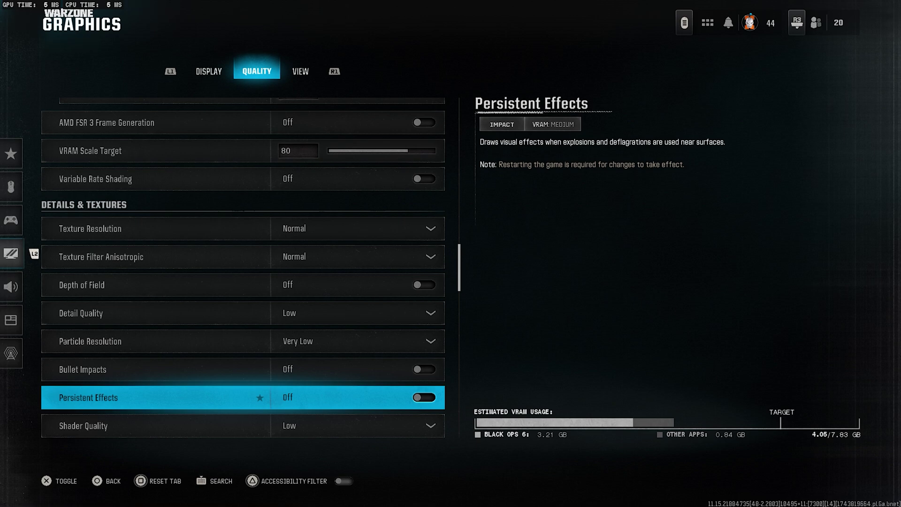
key("Down")
key("Return")
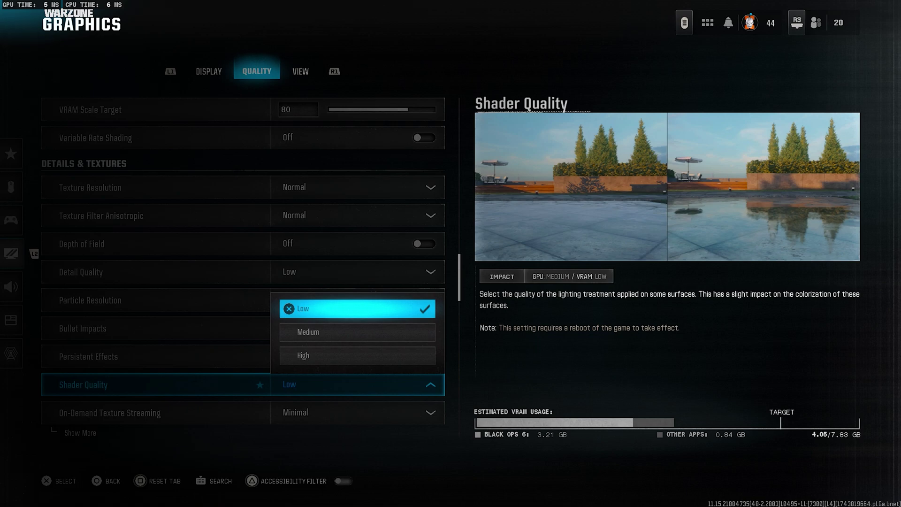
key("Return")
View the On-Demand Texture Streaming options, keeping Minimal, and expand its sub-settings to review the texture cache size and download limits
key("Down")
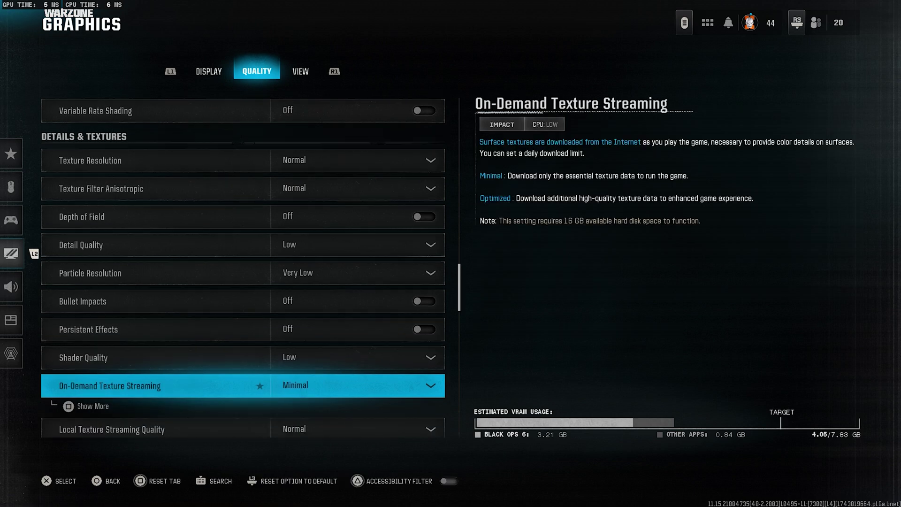
key("Return")
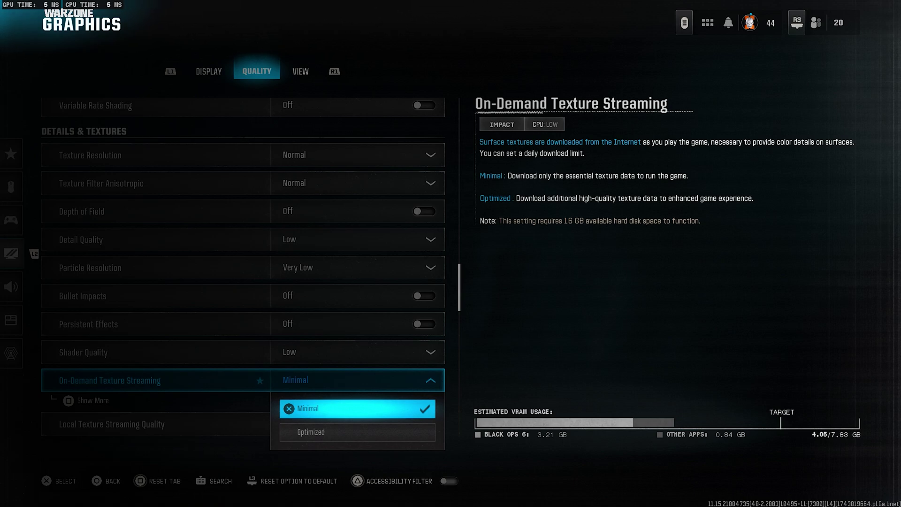
key("Escape")
key("f")
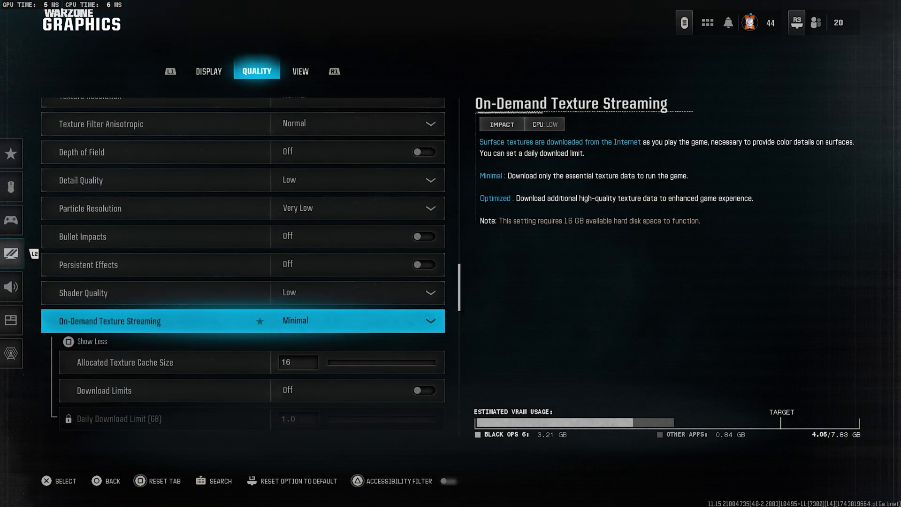
key("Down")
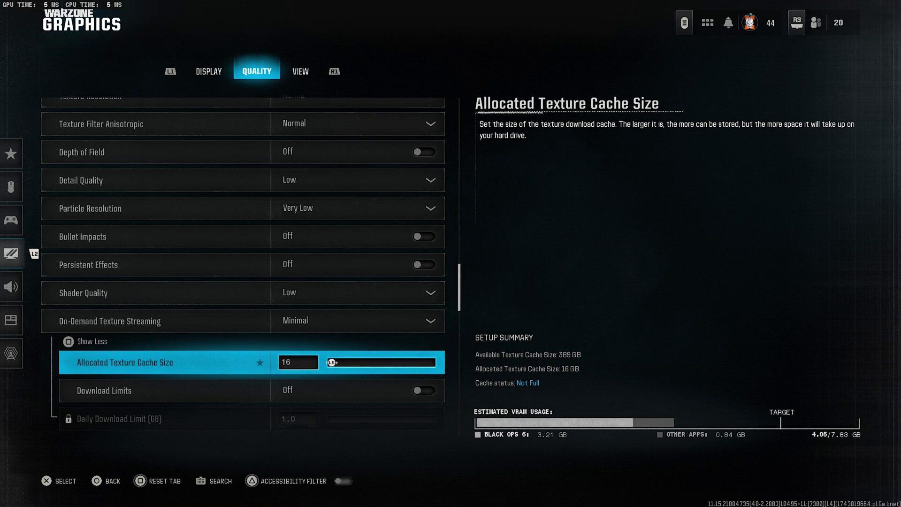
key("Down")
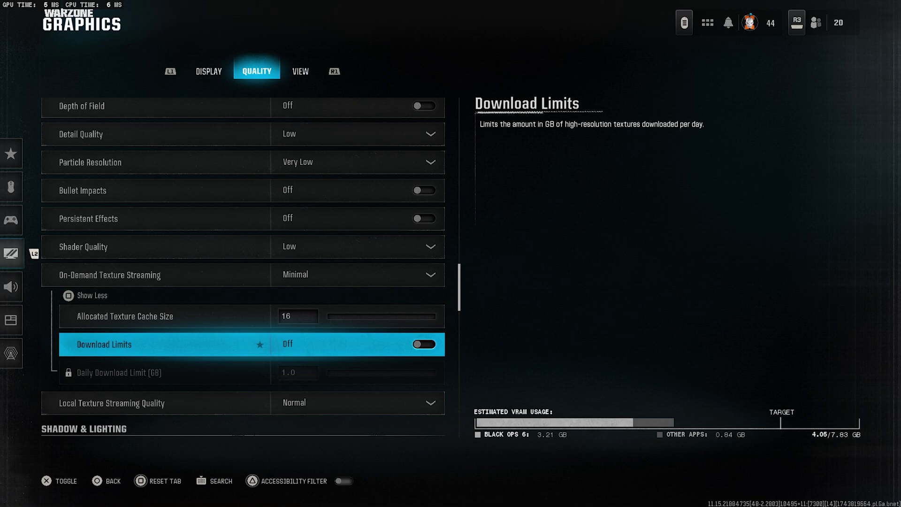
View the Local Texture Streaming Quality options, keeping Normal
key("Down")
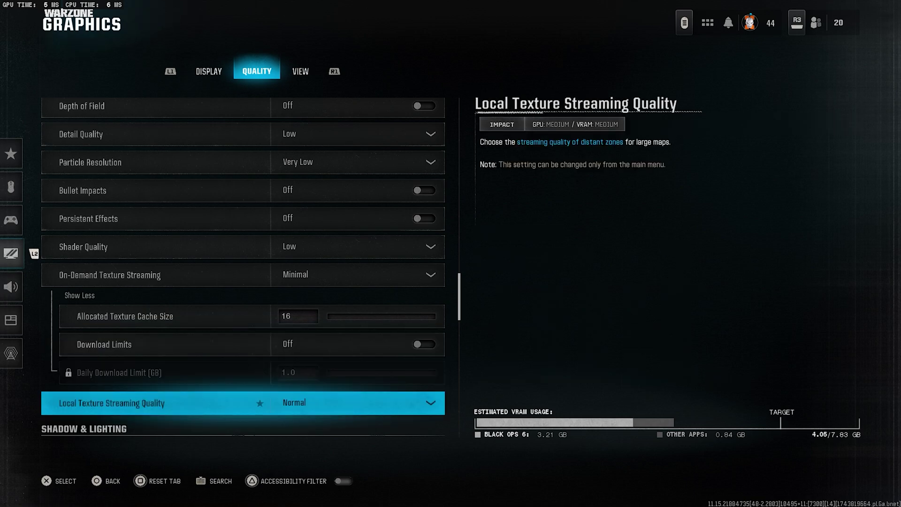
key("Down")
key("Up")
key("Return")
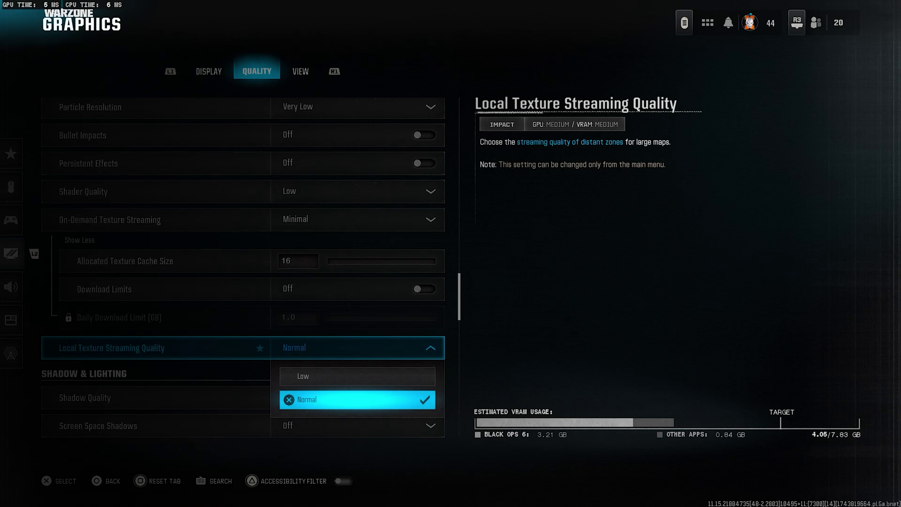
key("Return")
Compare Very Low and Low in the Shadow Quality options, keeping Low
key("Down")
key("Return")
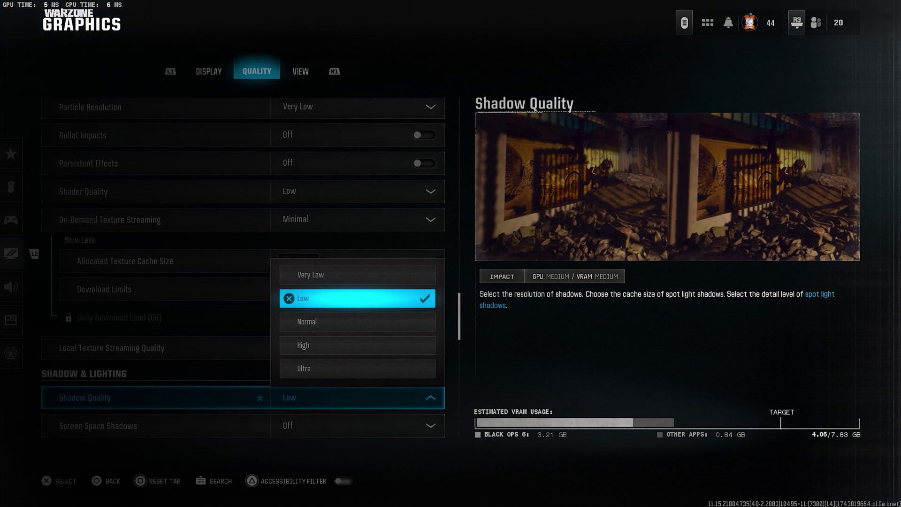
key("Up")
key("Down")
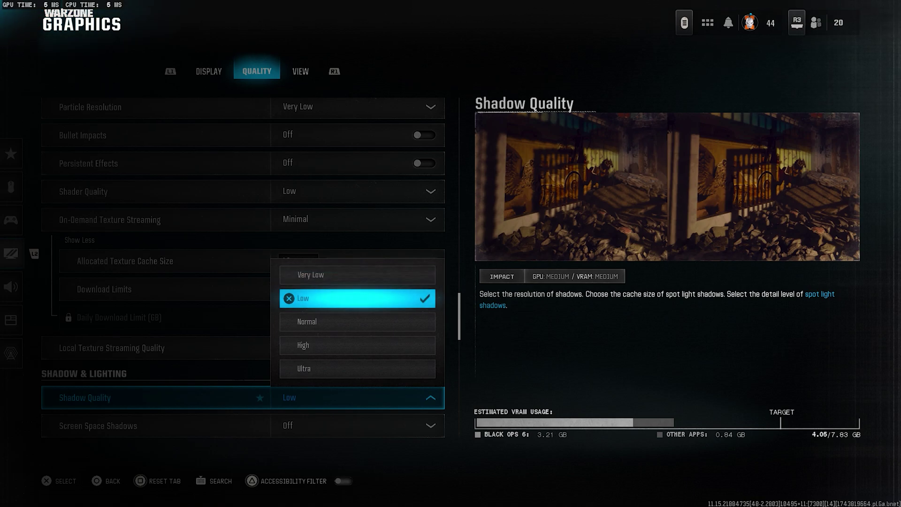
key("Return")
Review the remaining Shadow & Lighting settings, from Screen Space Shadows through Static Reflection Quality
key("Down")
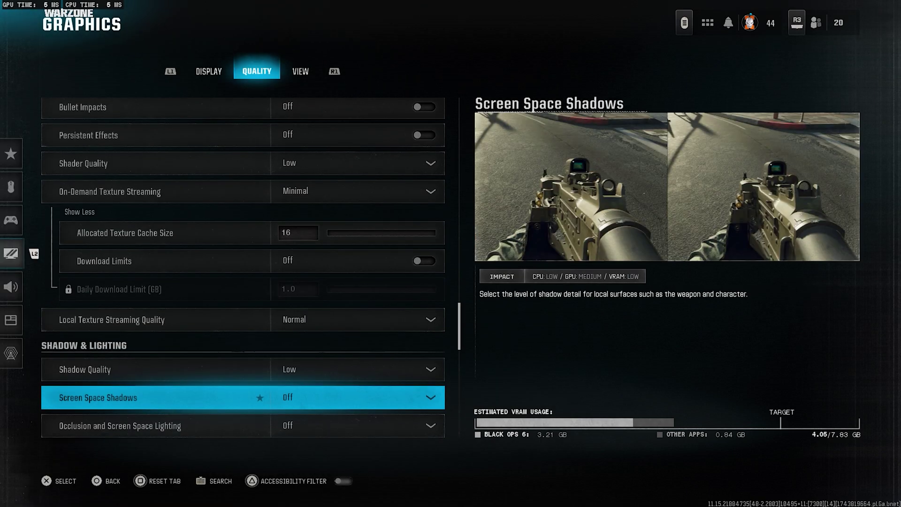
key("Down")
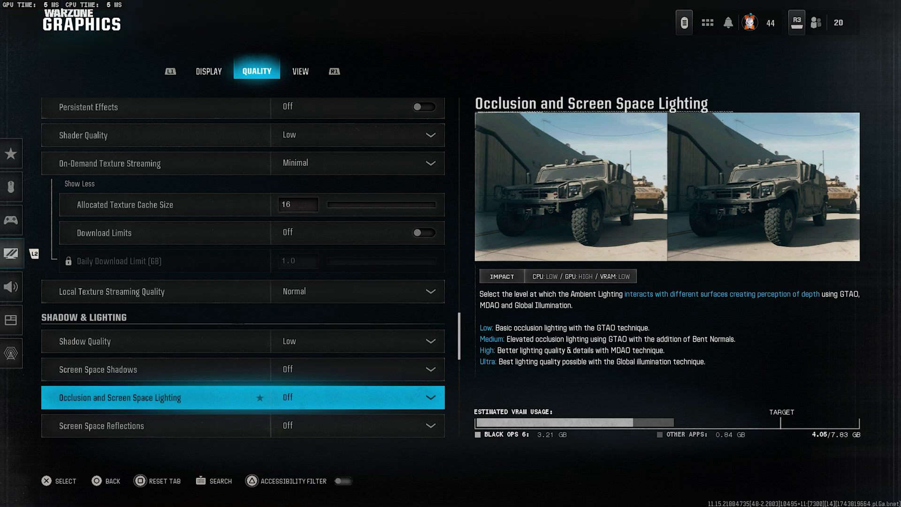
key("Down")
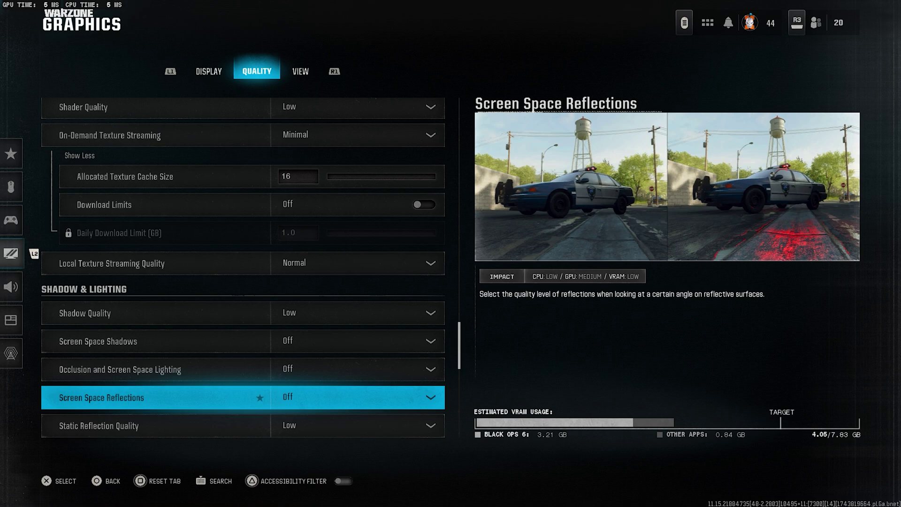
key("Down")
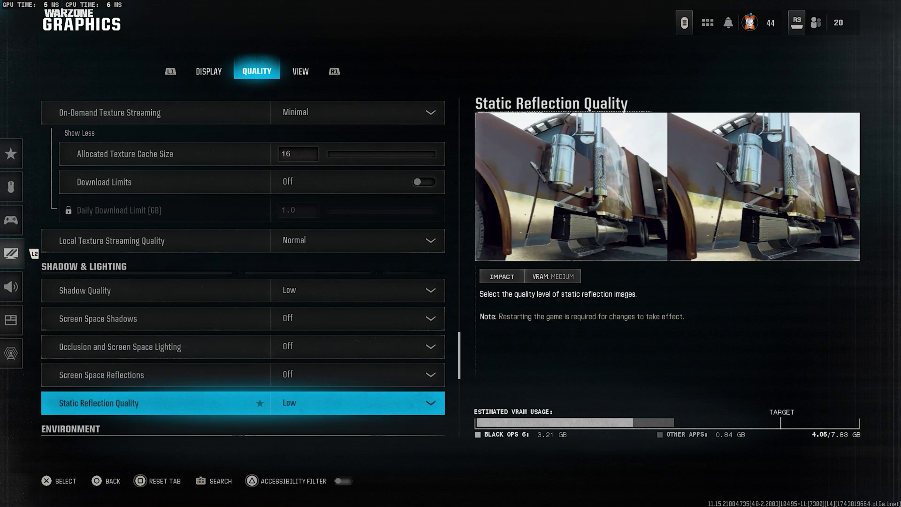
Review the Environment settings from Tessellation through Water Quality
key("Down")
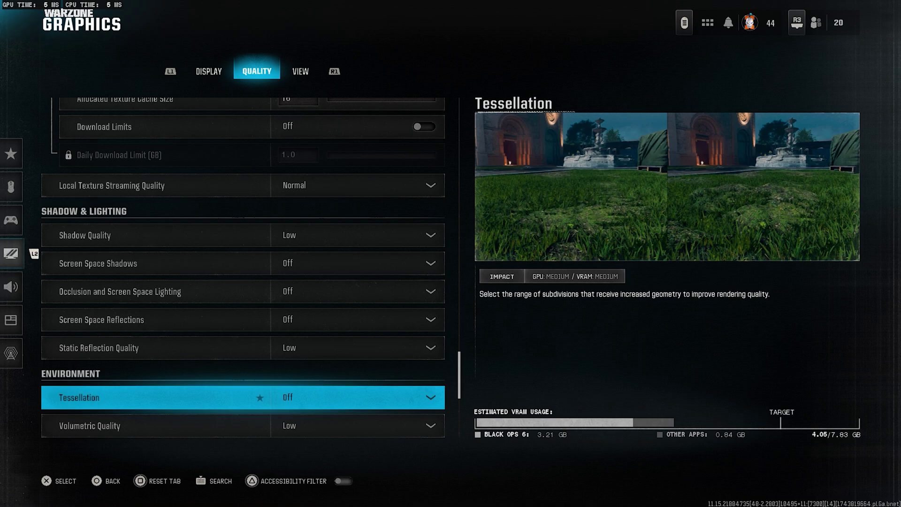
key("Down")
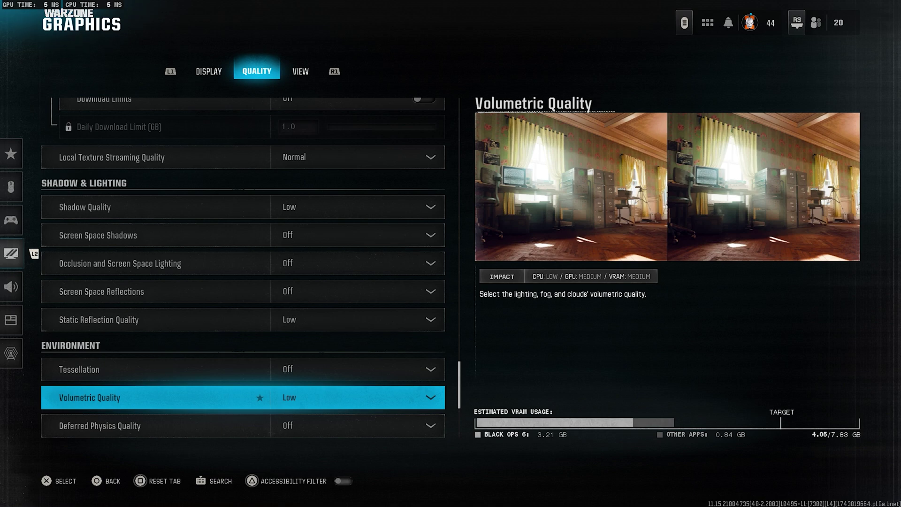
key("Down")
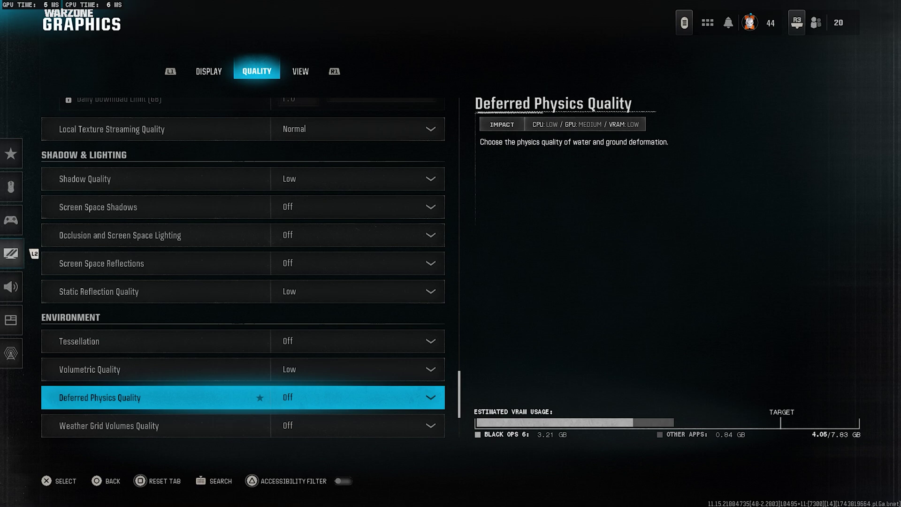
key("Down")
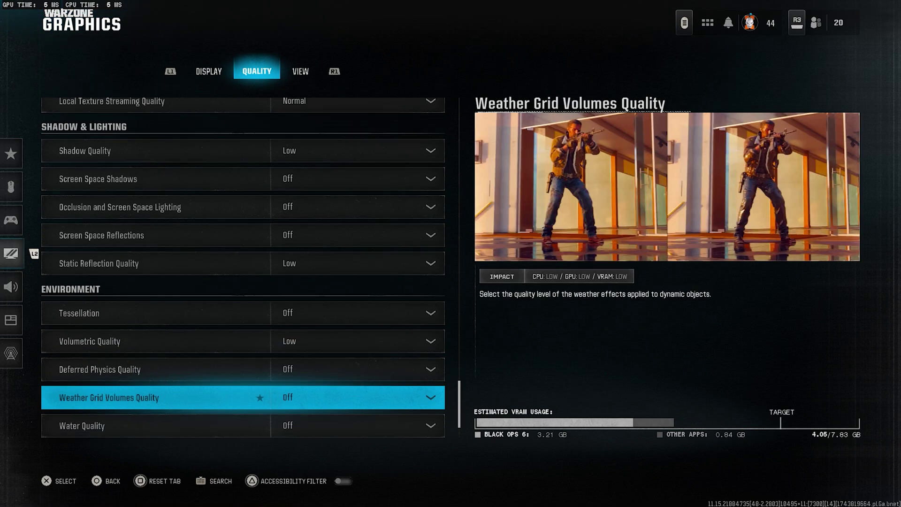
key("Down")
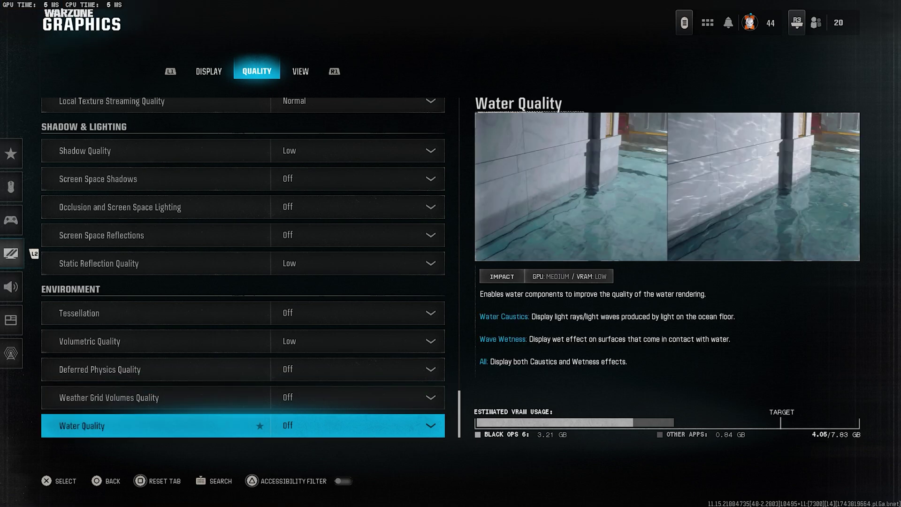
Switch to the View settings, review Field of View, and check the ADS Field of View options, keeping Affected
key("e")
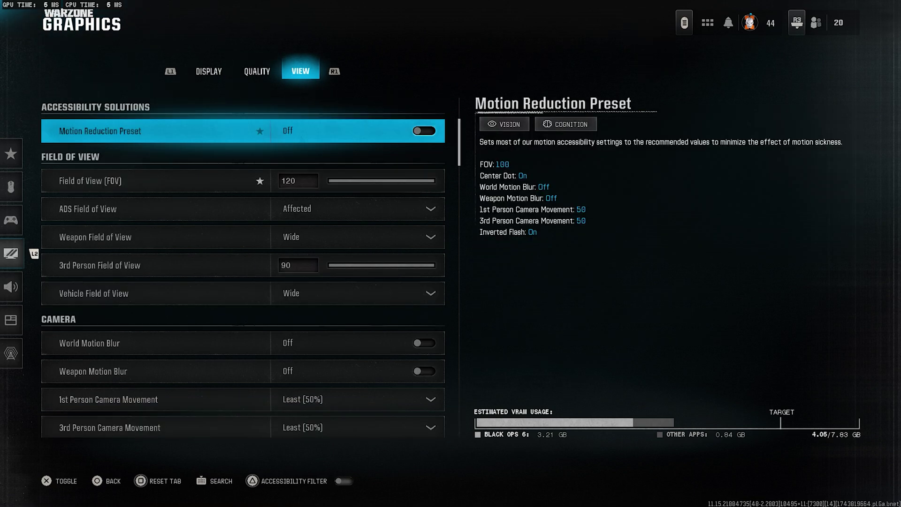
key("Down")
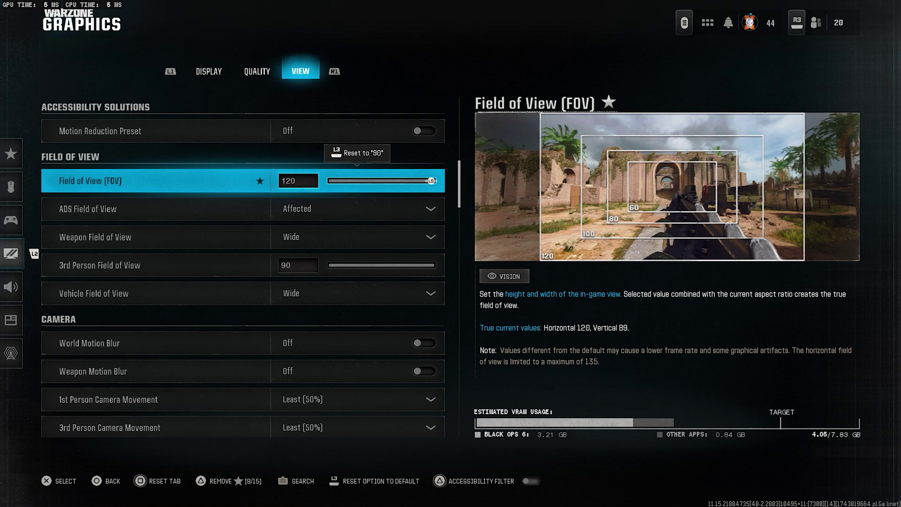
key("Down")
key("Return")
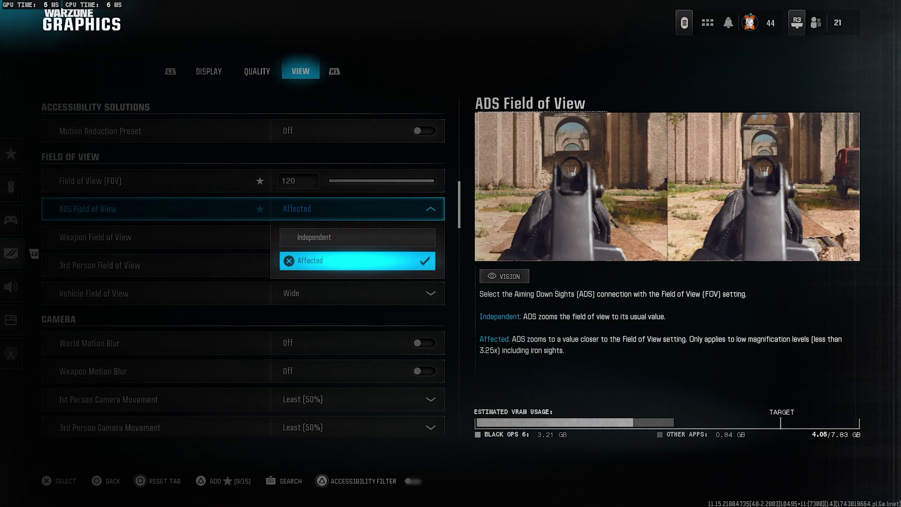
key("Return")
Review the weapon and 3rd person fields of view, and view the Vehicle Field of View options, keeping Wide
key("Down")
key("Return")
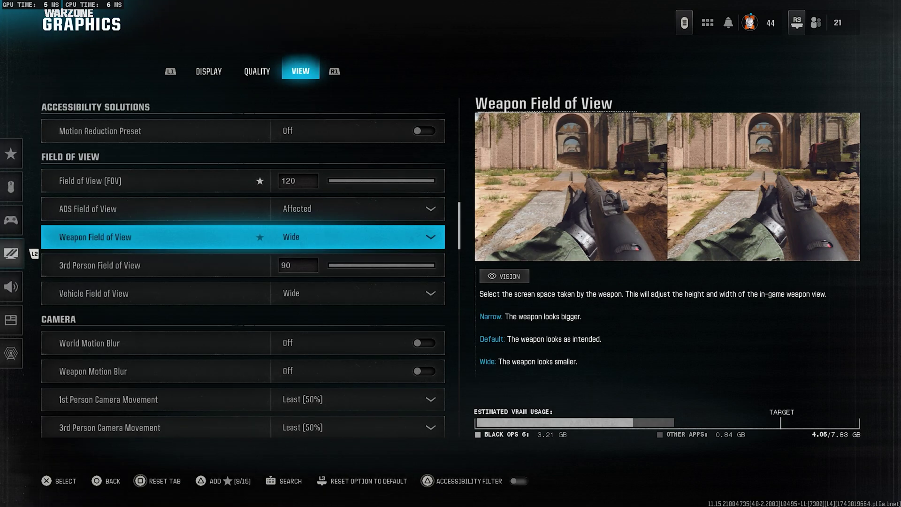
key("Down")
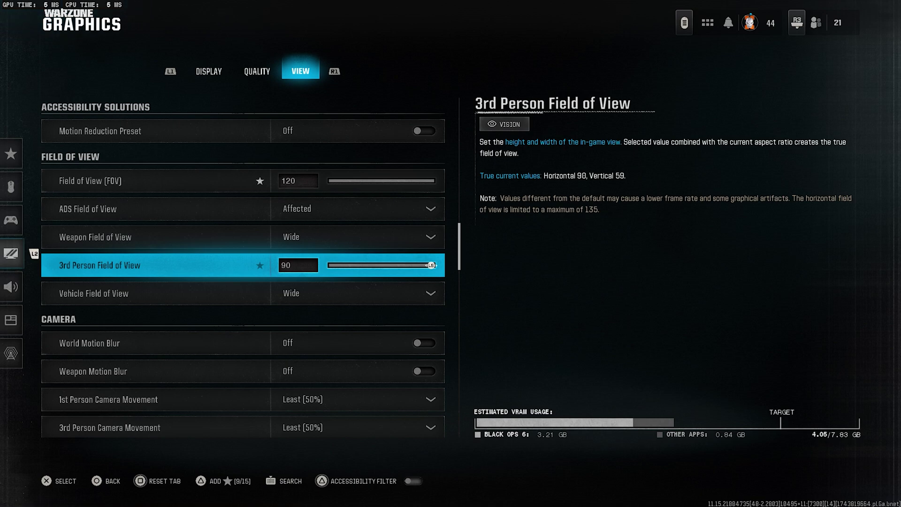
key("Down")
key("Return")
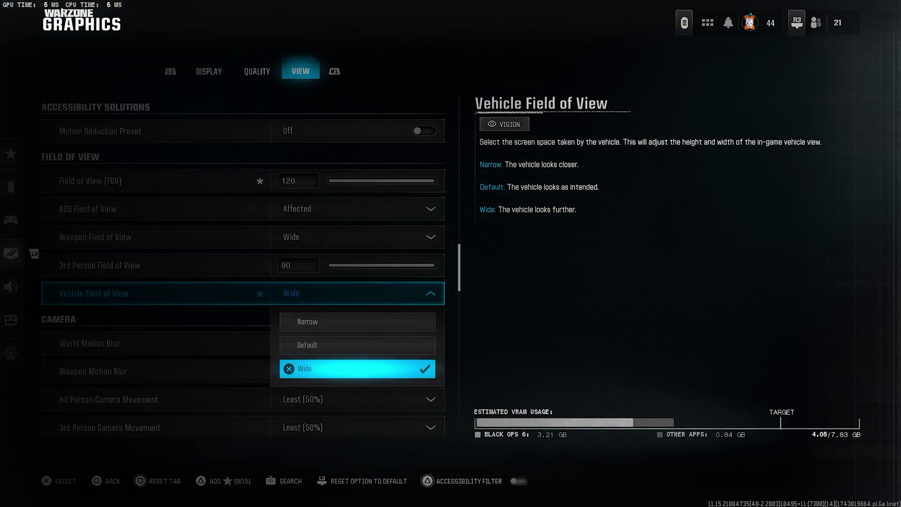
key("Return")
Review World and Weapon Motion Blur, and view the 1st Person Camera Movement options, keeping Least (50%)
key("Down")
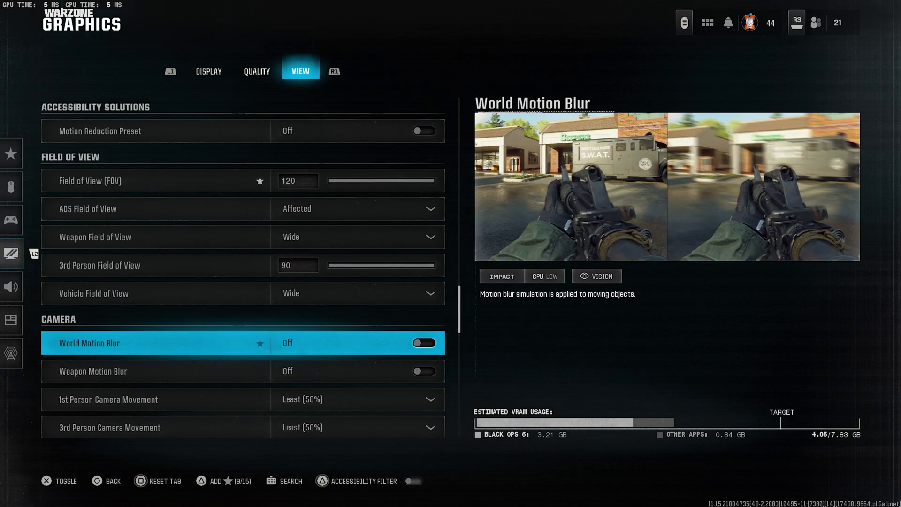
key("Down")
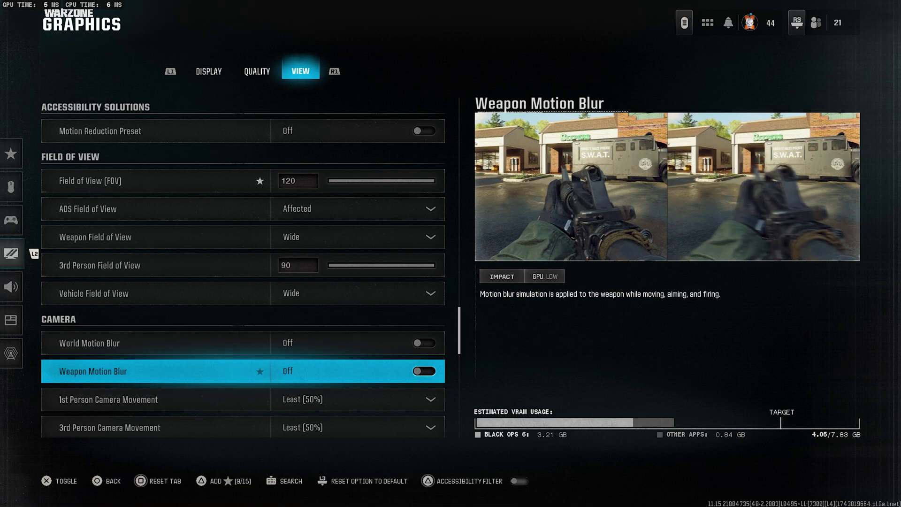
key("Down")
key("Return")
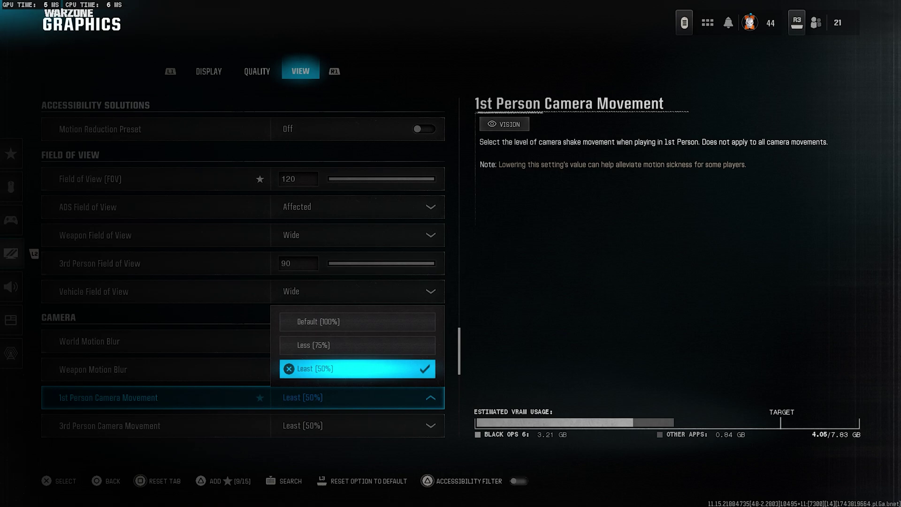
key("Escape")
View the 3rd Person Camera Movement options, keeping Least (50%), and review the remaining Camera settings through Inverted Flashbang
key("Down")
key("Return")
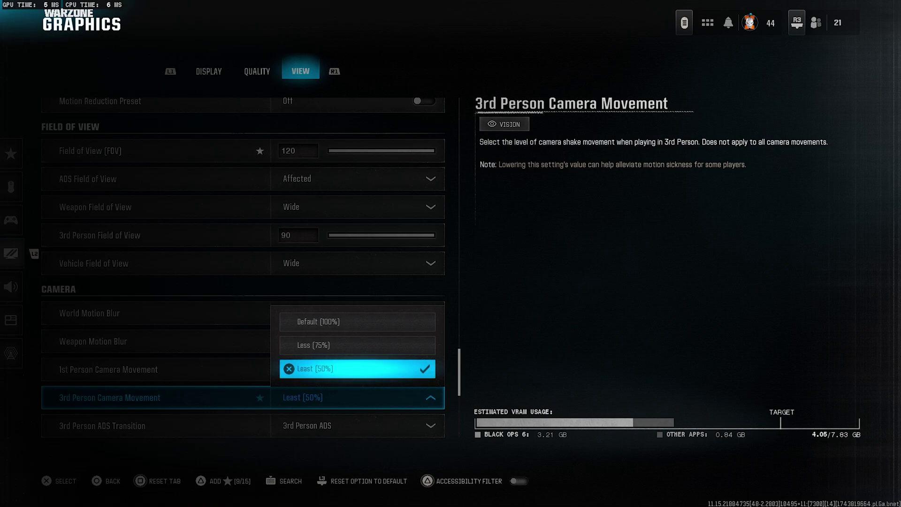
key("Escape")
key("Down")
key("Down")
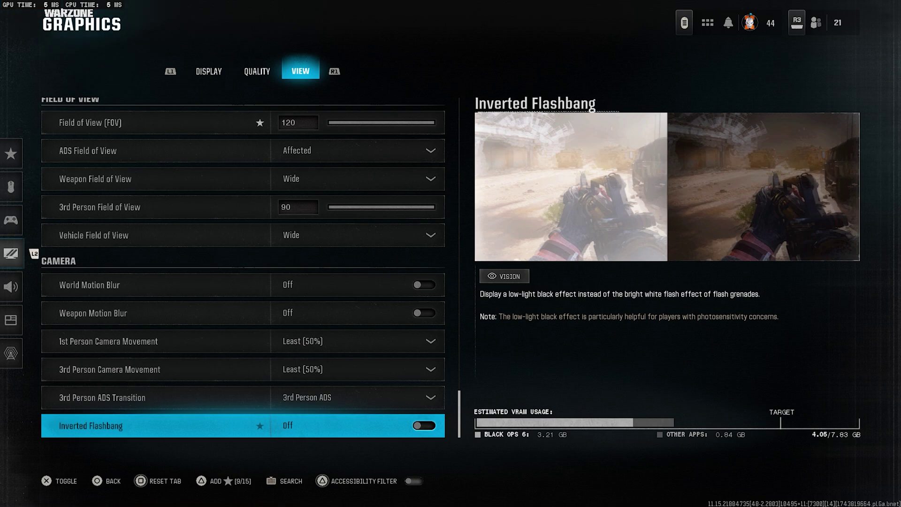
Switch to the Audio settings, expand the Master Game Volume sub-settings, and review the Gameplay Music, Dialogue and Effects volumes
key("L2")
key("Down")
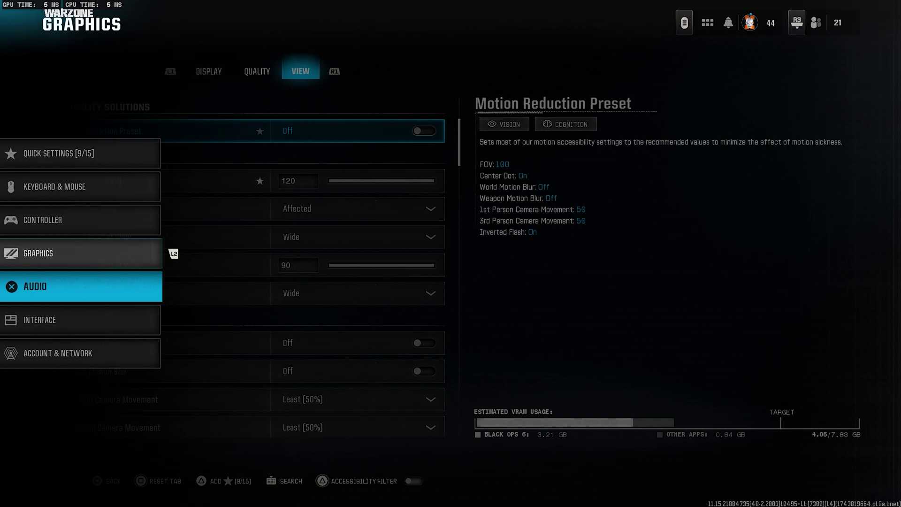
key("Return")
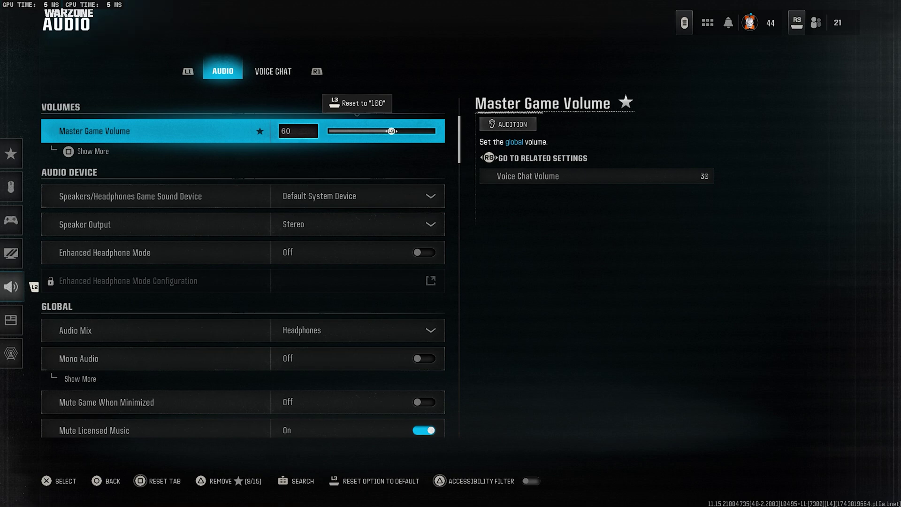
key("Return")
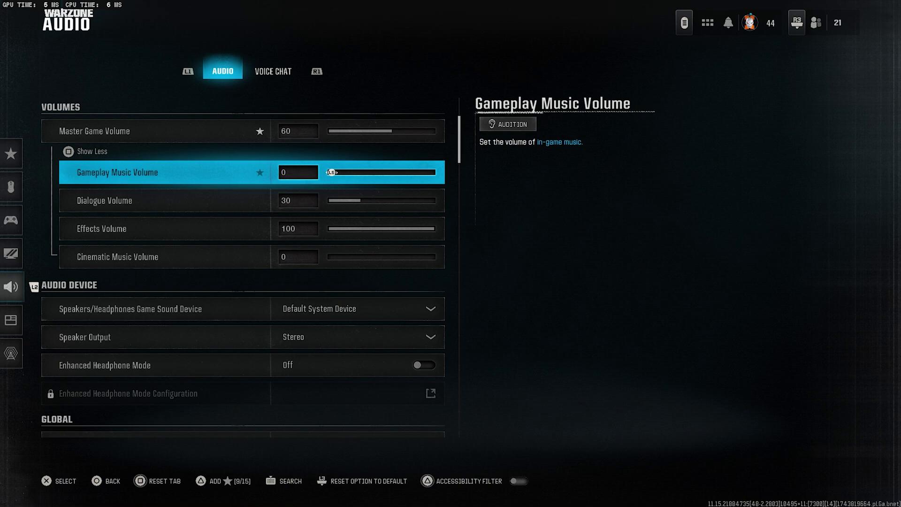
key("Down")
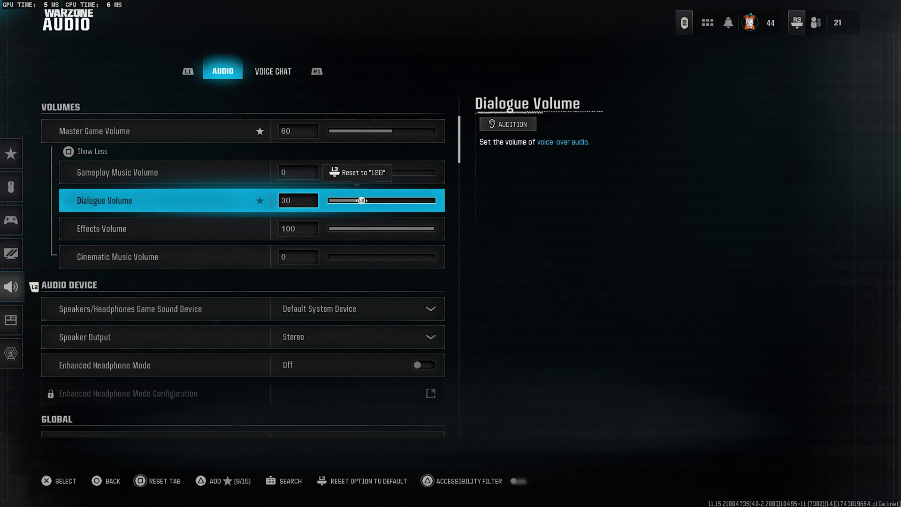
key("Down")
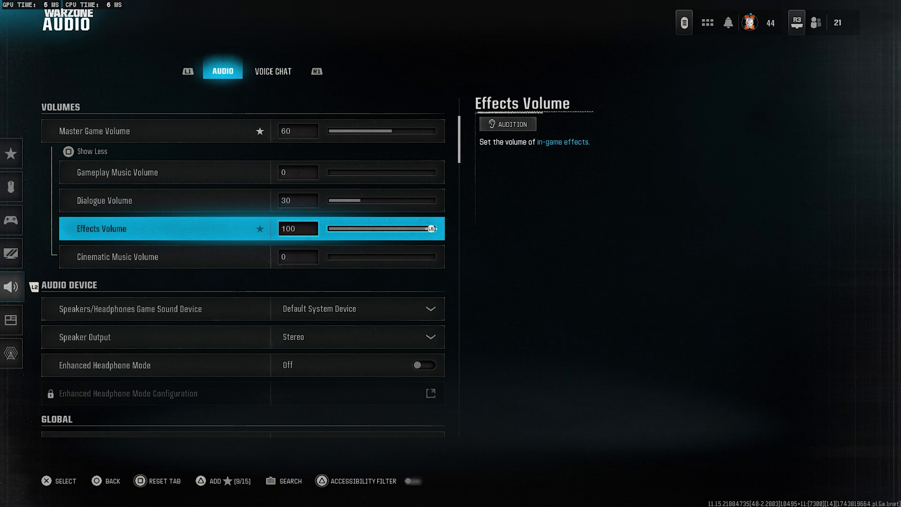
key("Down")
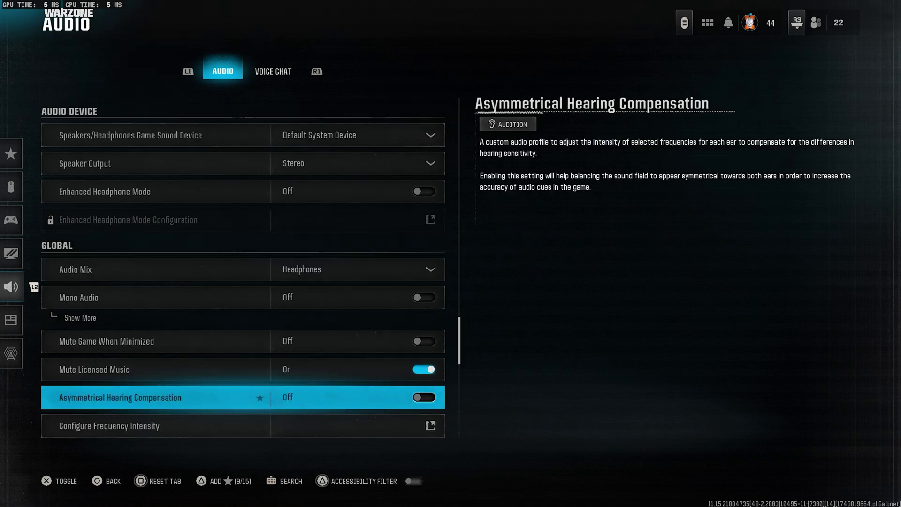
Review the remaining Audio settings down to Functionality, and toggle Reduce Tinnitus Sound off and back on
key("Up")
key("Down")
key("Down")
key("Down")
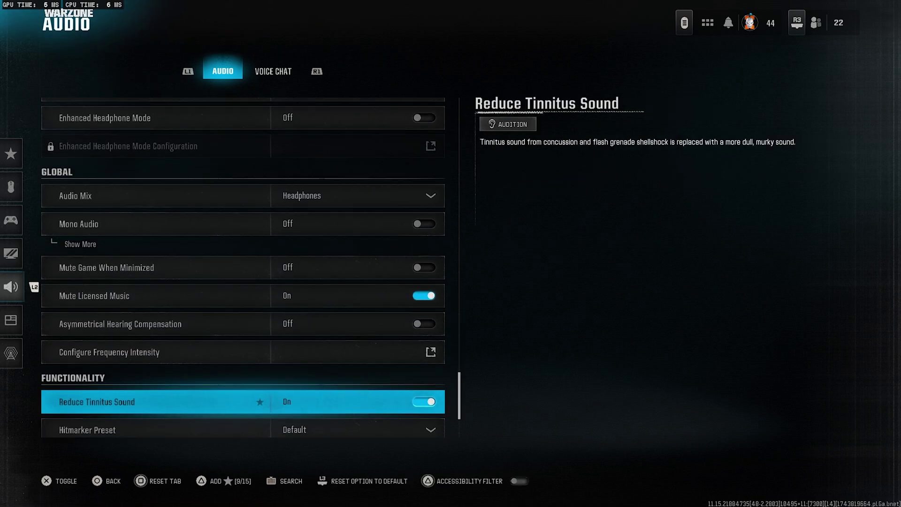
key("Return")
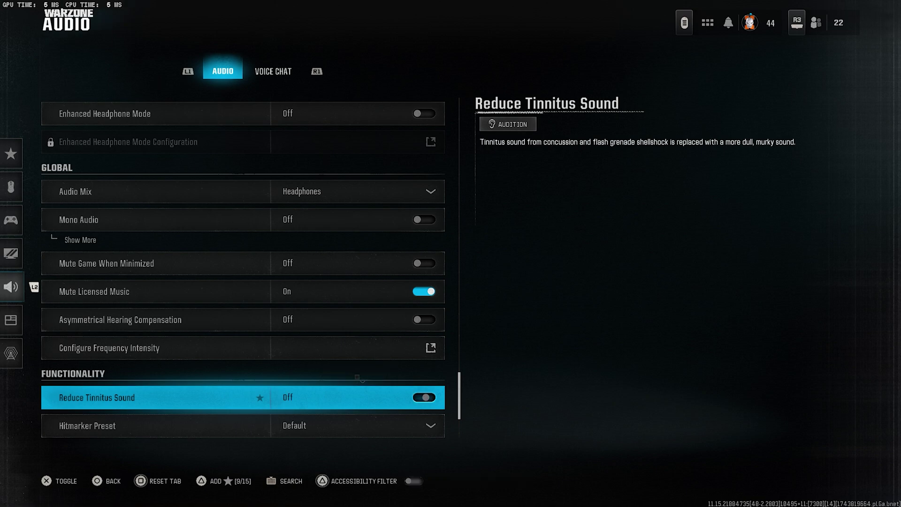
key("Return")
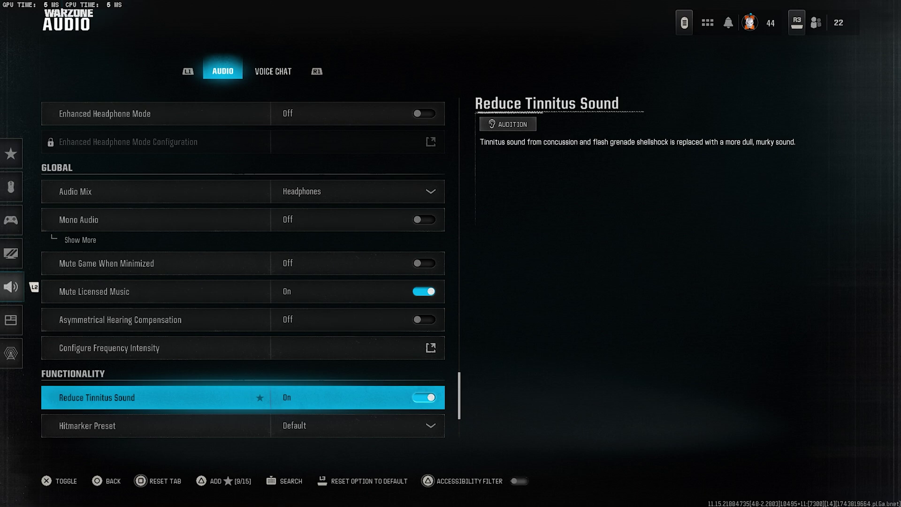
Open Color Customization in the Interface Readability settings and view the HUD Color Palette options, keeping Custom
key("Down")
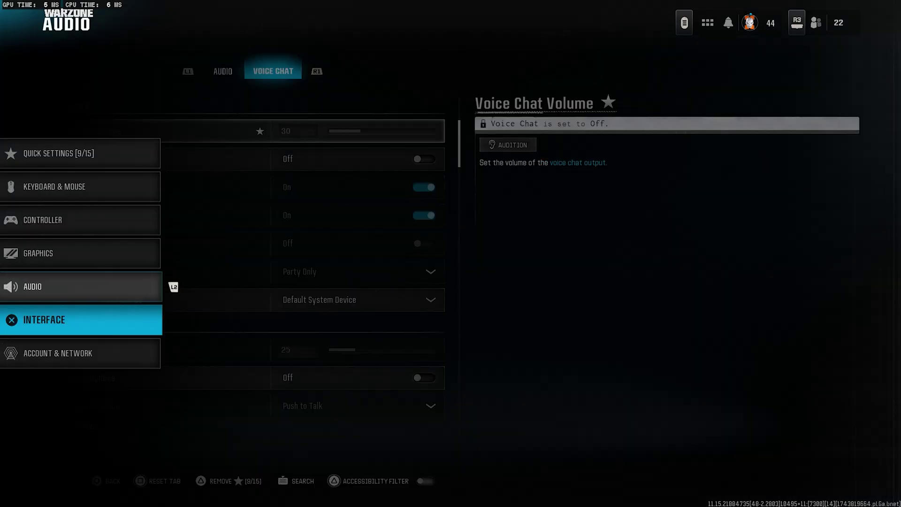
key("Return")
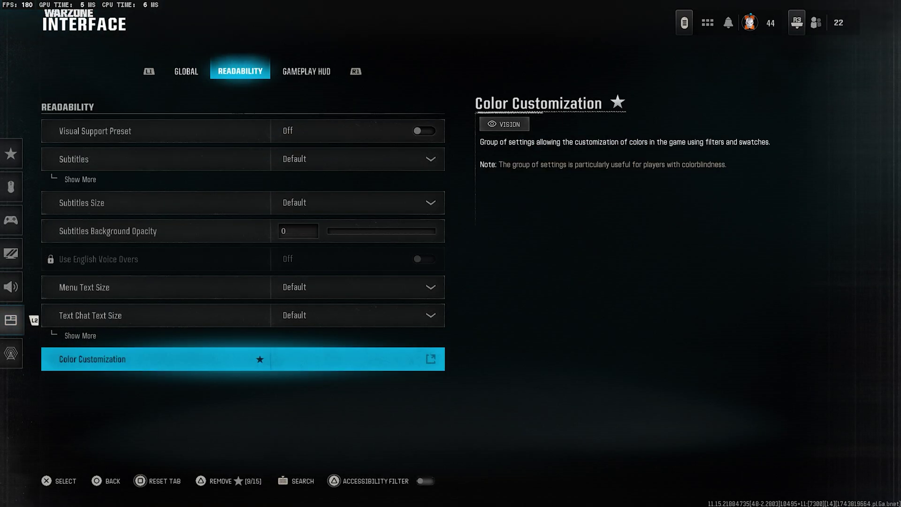
key("Return")
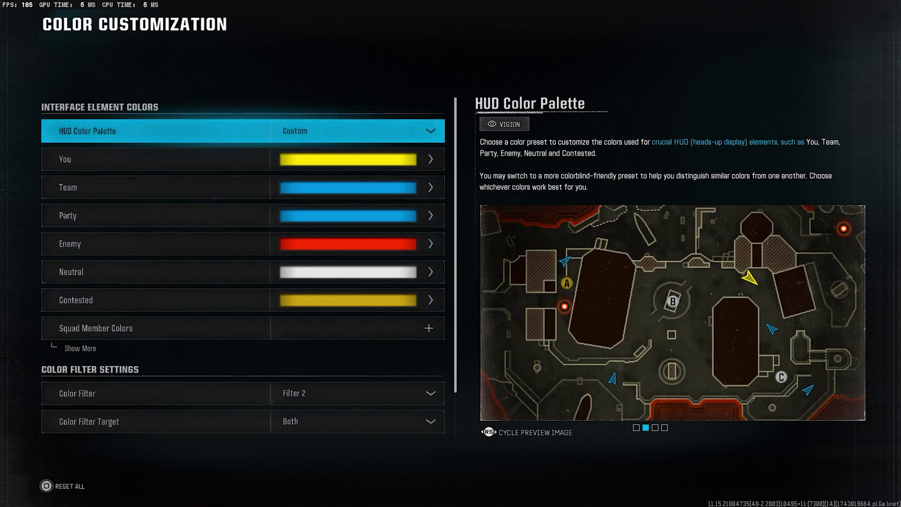
key("Return")
key("Escape")
Review the You, Team and Party entries among the interface element colors
key("Down")
key("Down")
key("Down")
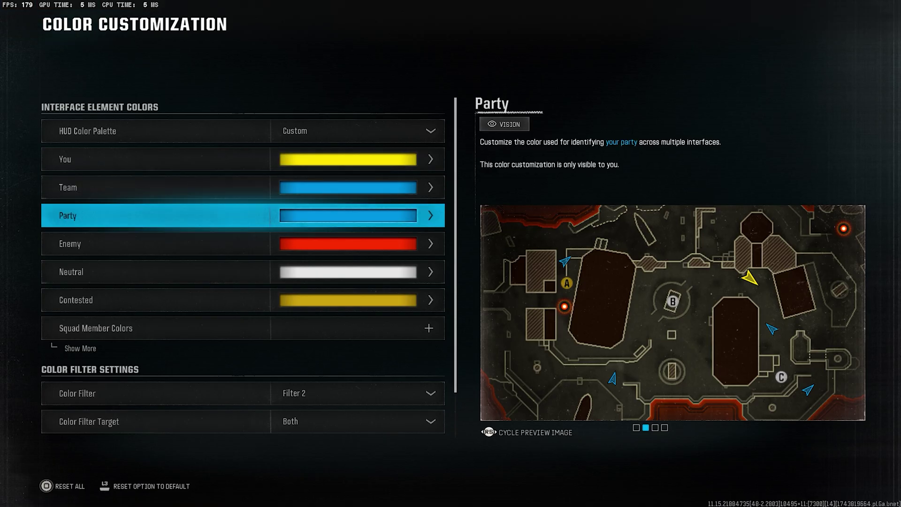
key("Up")
key("Down")
key("Up")
key("Down")
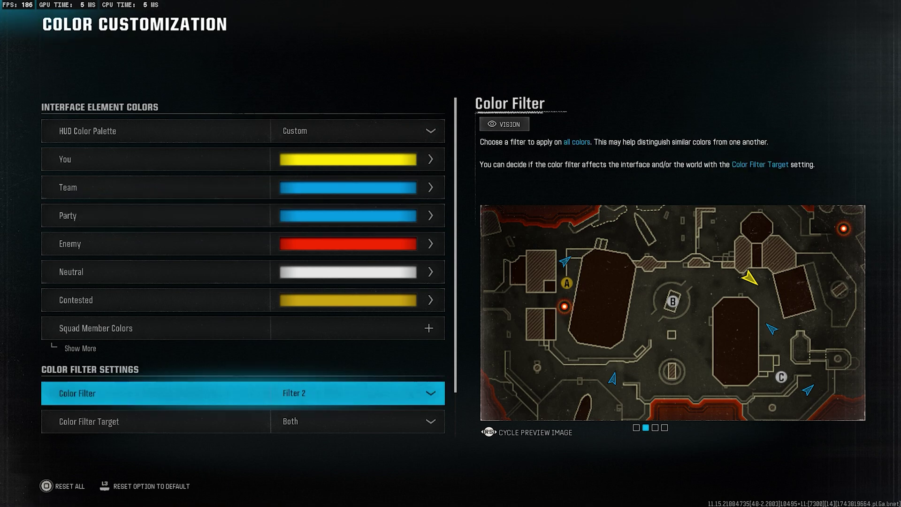
View the Color Filter options, keeping Filter 2, and the Color Filter Target options, keeping Both
key("Return")
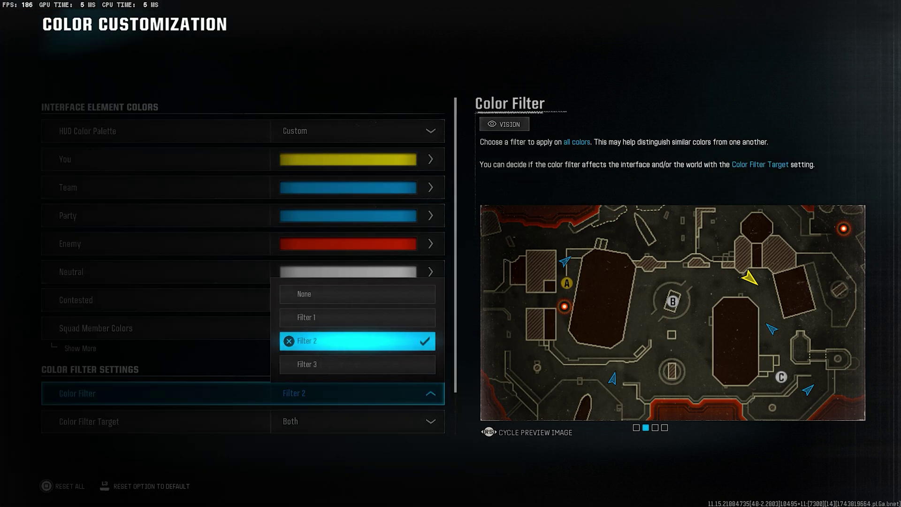
key("Escape")
key("Down")
key("Return")
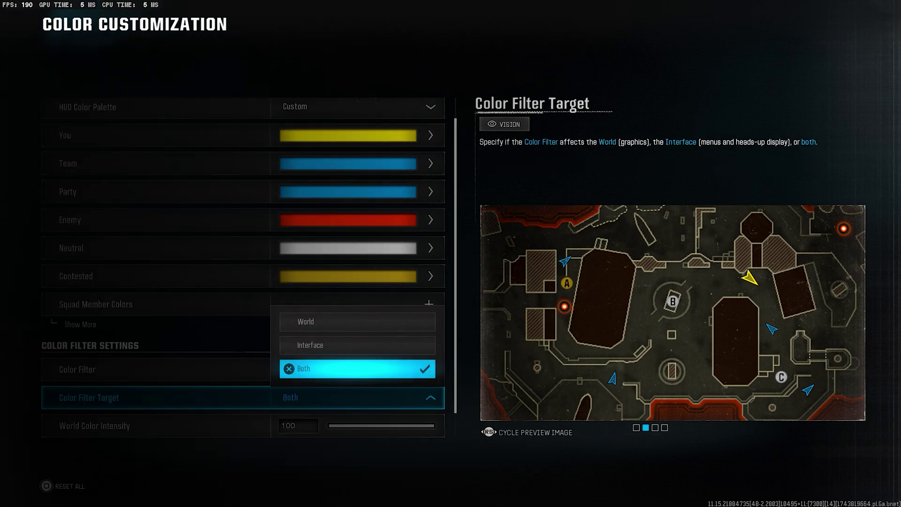
key("Escape")
Review World Color Intensity and Interface Color Intensity, and return to the Readability settings
key("Down")
key("Down")
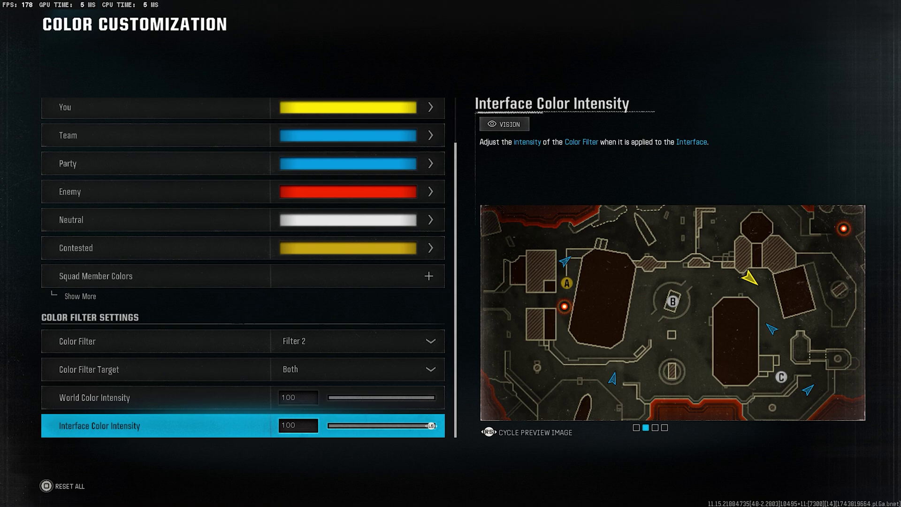
scroll(243, 268, "up", 2)
key("Escape")
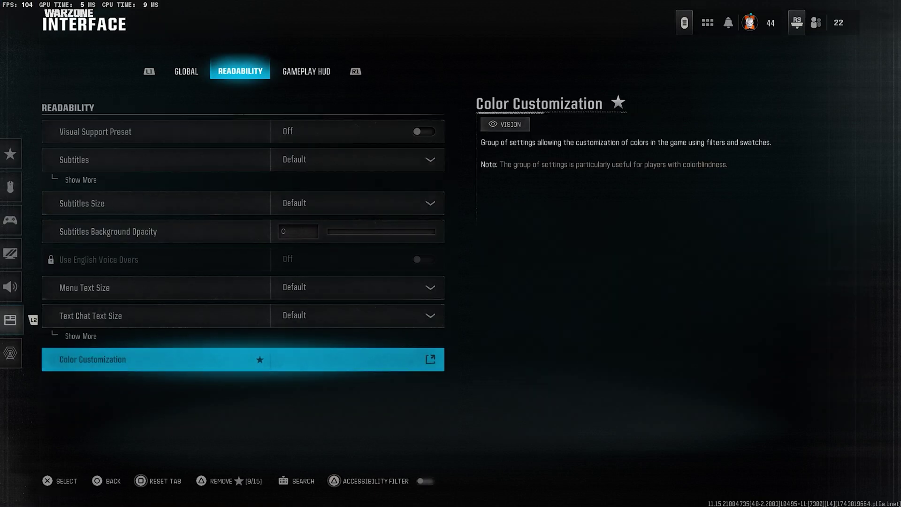
Switch to the Gameplay HUD settings, review the Crosshair options, and view the Center Dot Scale choices, keeping Larger
key("e")
key("Down")
key("Down")
key("Down")
key("Down")
key("Down")
key("Down")
key("Down")
key("Down")
key("Down")
key("Down")
key("Down")
key("Down")
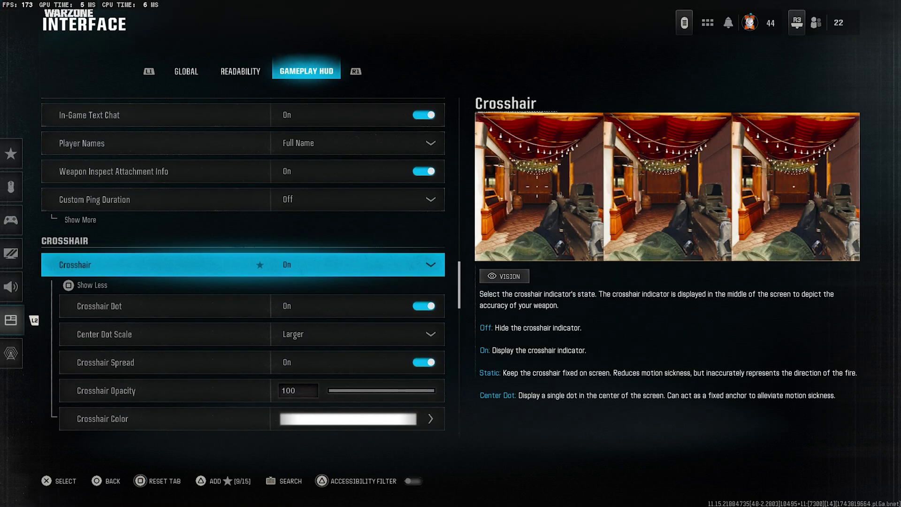
key("Down")
key("Down")
key("Return")
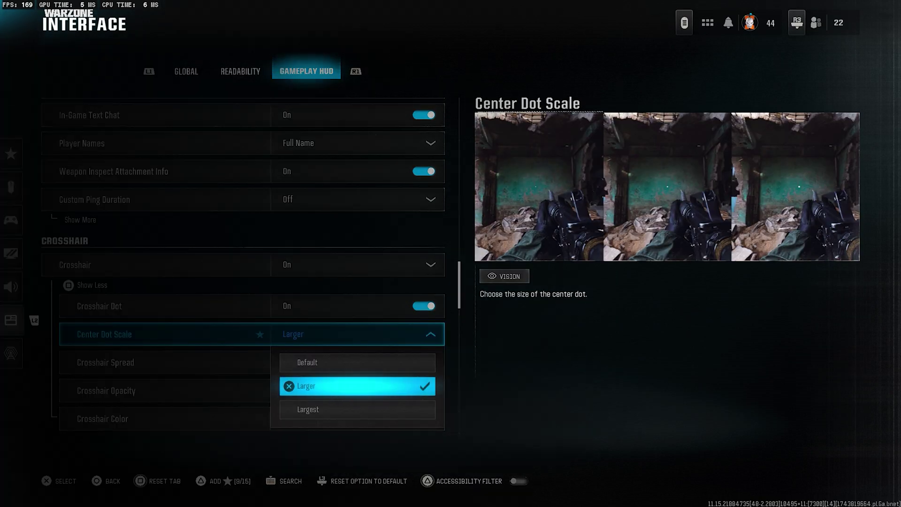
key("Return")
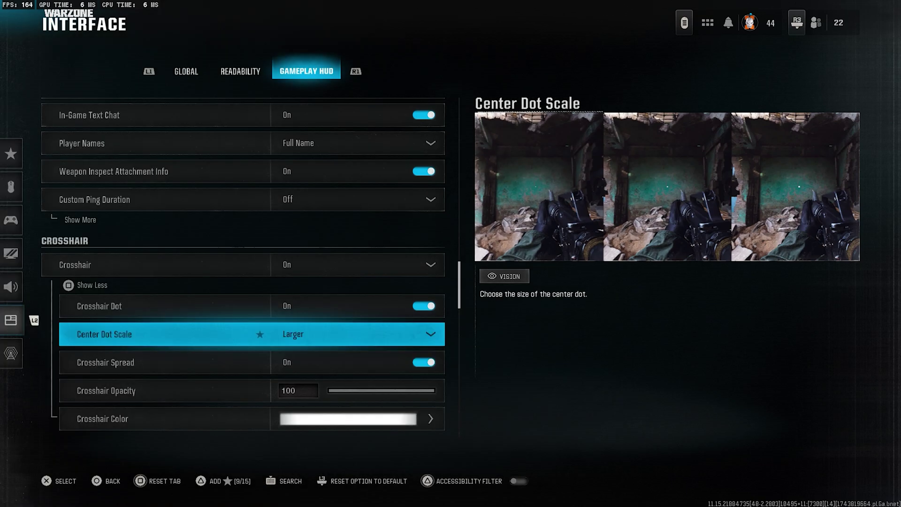
Open the Crosshair Color customization, go through its hue, saturation and brightness controls, and choose a crosshair color
key("Down")
key("Down")
key("Down")
key("Return")
key("Down")
key("Down")
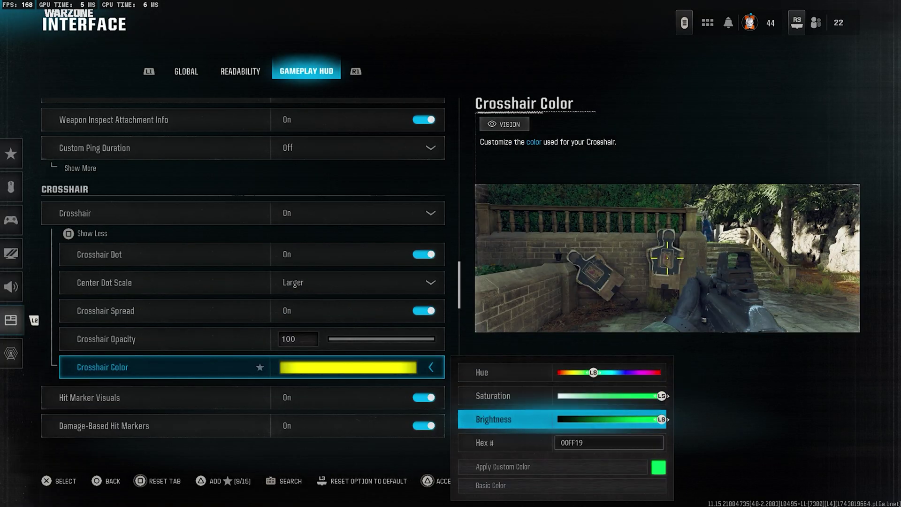
key("Down")
key("Down")
key("Return")
key("Down")
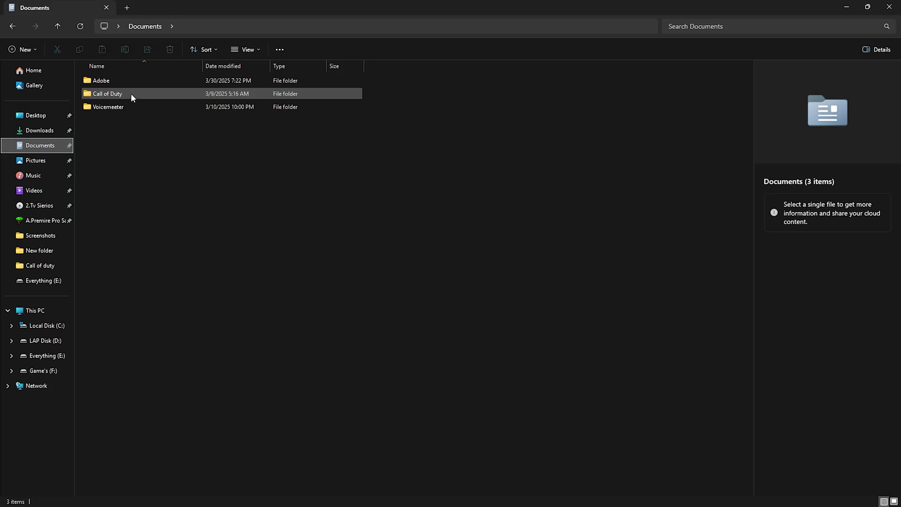
Switch to File Explorer and open the players folder inside Documents > Call of Duty
left_click(131, 94)
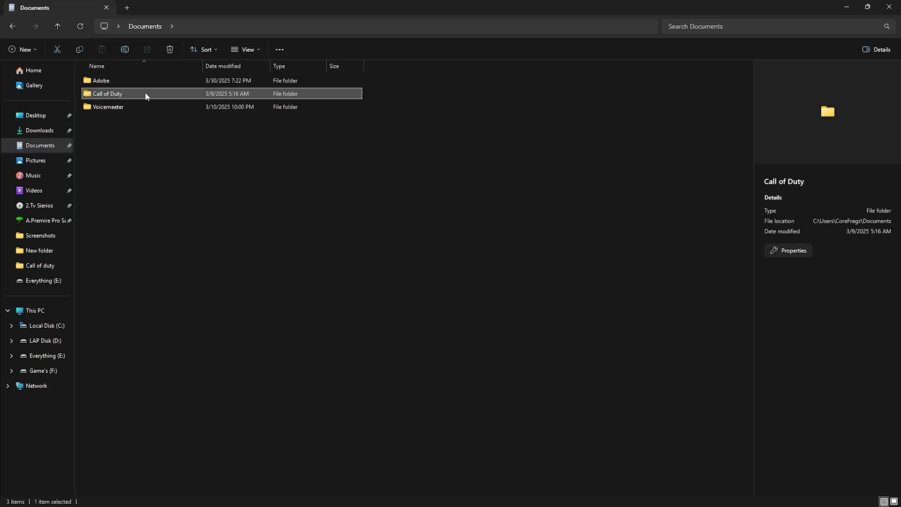
double_click(145, 94)
left_click(143, 83)
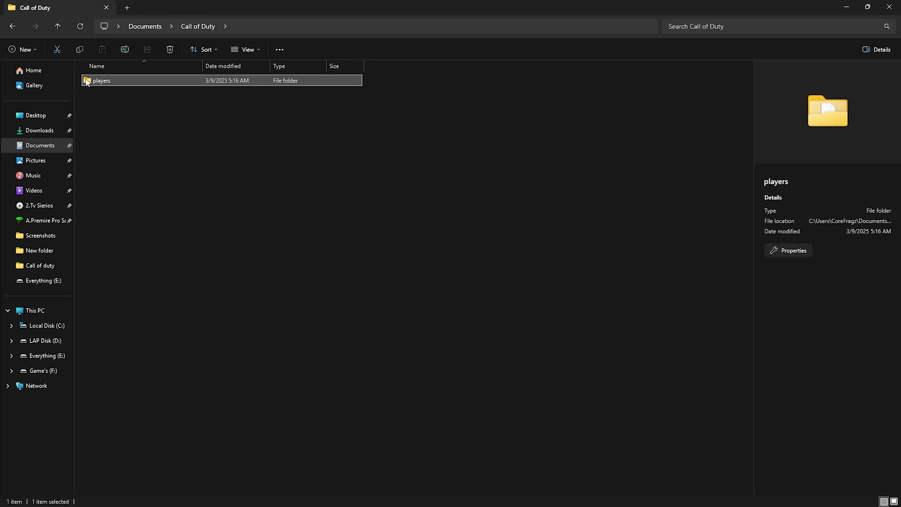
double_click(154, 81)
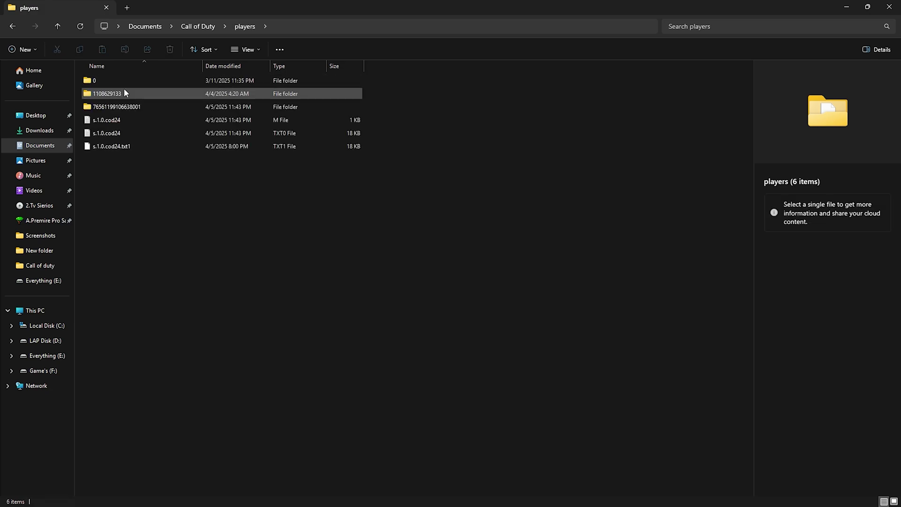
Select the three s.1.0.cod24 configuration files in the players folder
left_click_drag(161, 187, 91, 122)
left_click(392, 121)
left_click_drag(392, 117, 136, 147)
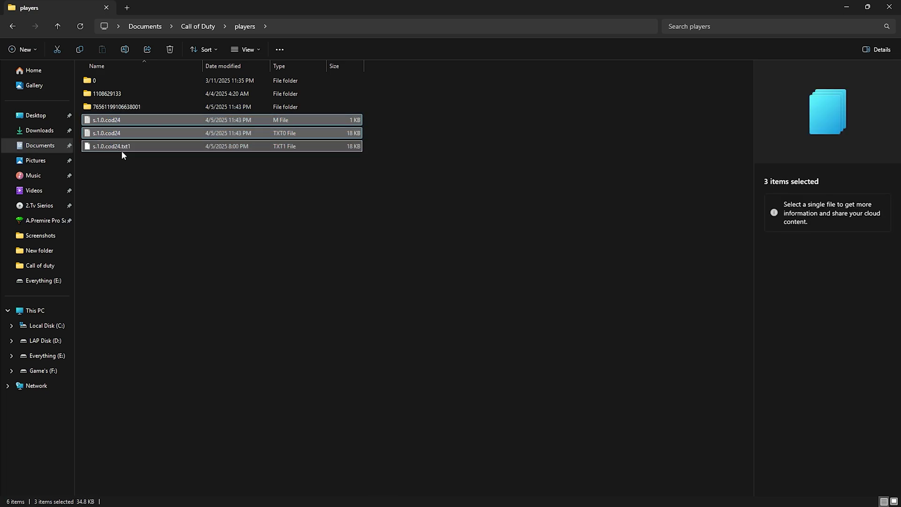
Check the properties of the s.1.0.cod24 TXT0 file and open that file in Notepad
left_click(157, 147)
left_click(140, 133)
right_click(141, 133)
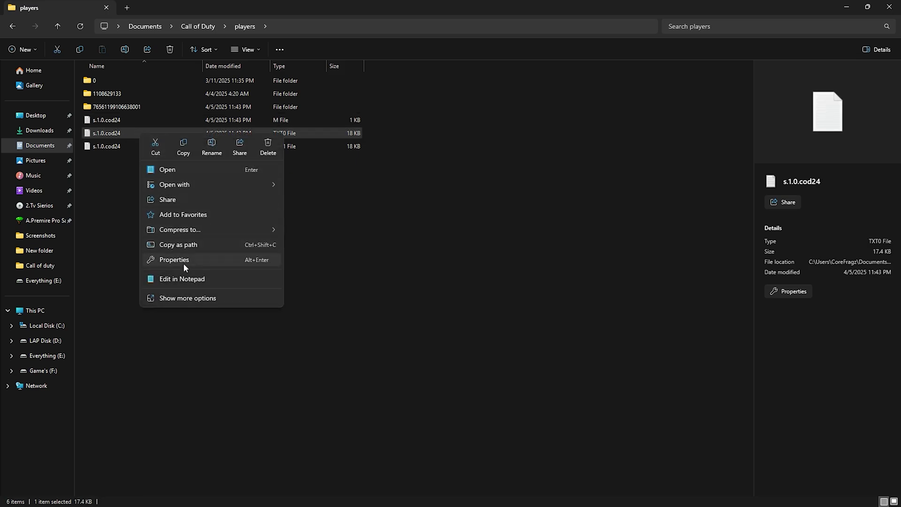
left_click(183, 260)
left_click_drag(224, 195, 206, 197)
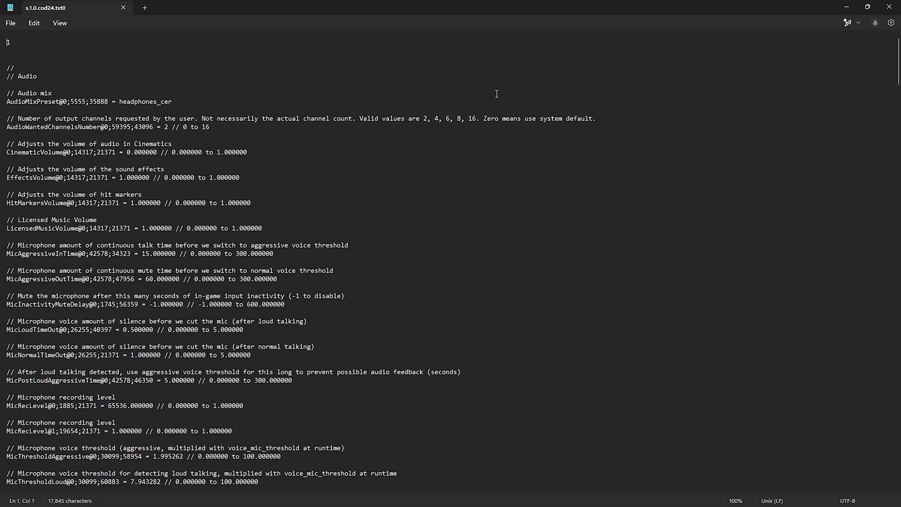
Find "corpse" in the config file and set CorpseLimit to 0
key("ctrl+f")
type("cor")
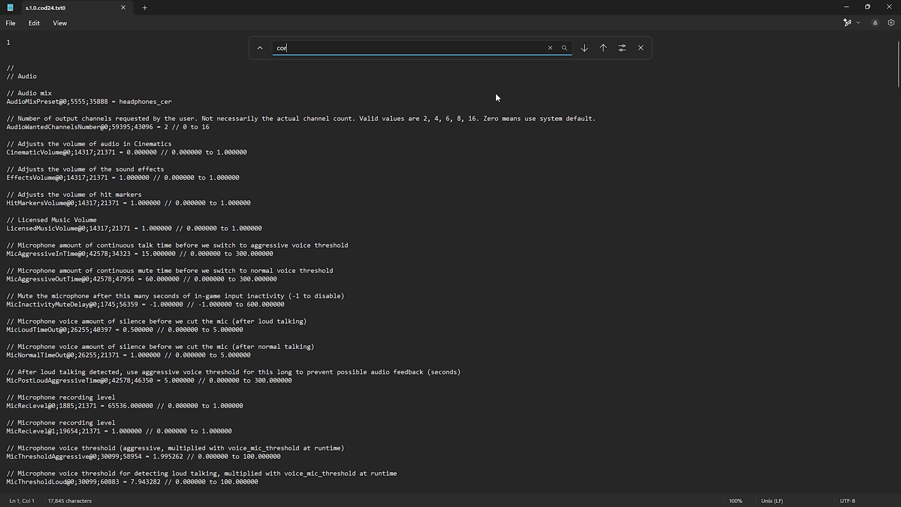
type("pse")
key("Return")
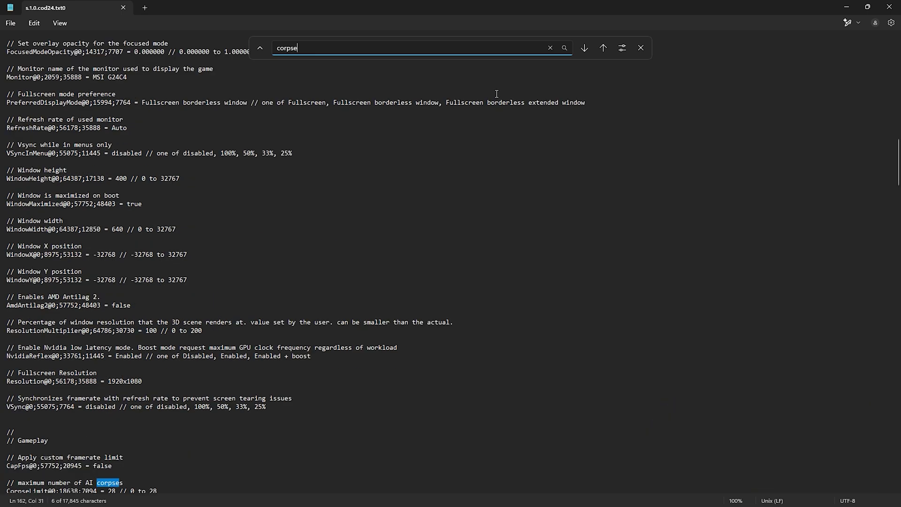
scroll(253, 235, "down", 3)
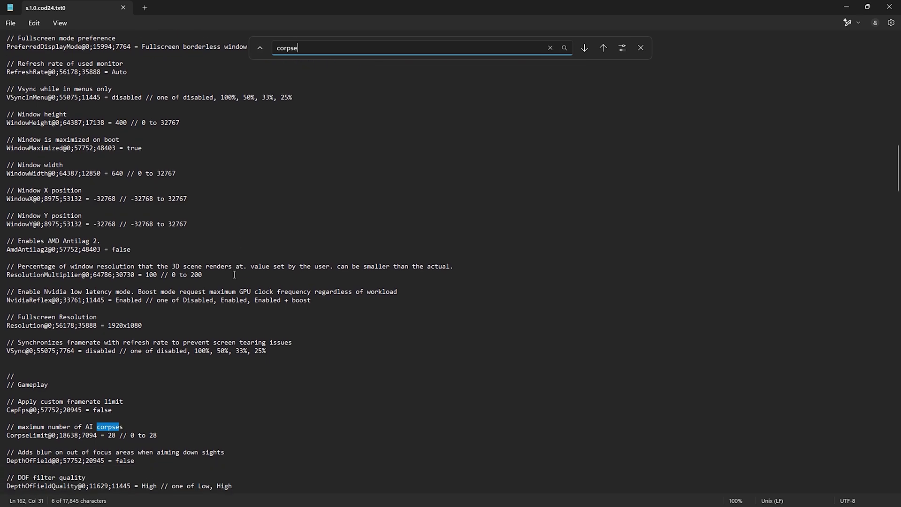
double_click(112, 416)
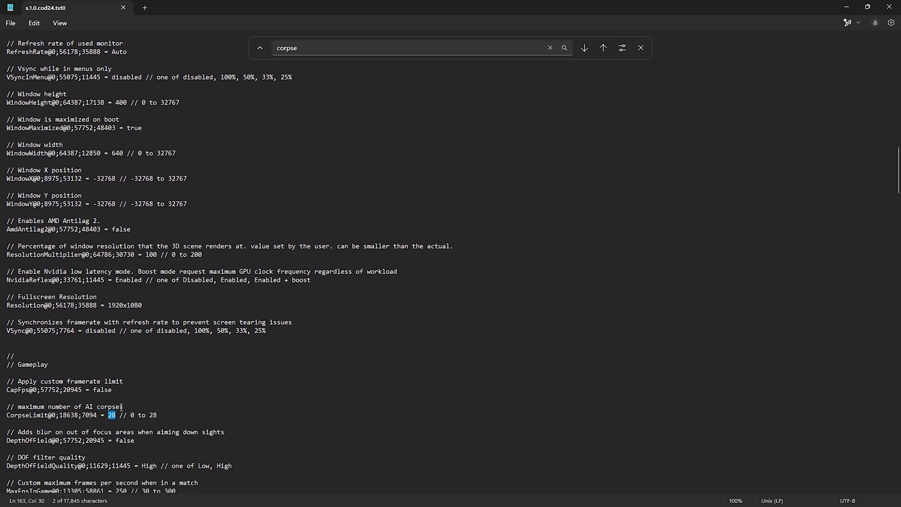
type("0")
Find "blood" in the config file and set BloodLimit to true
left_click(308, 48)
key("ctrl+a")
type("blood")
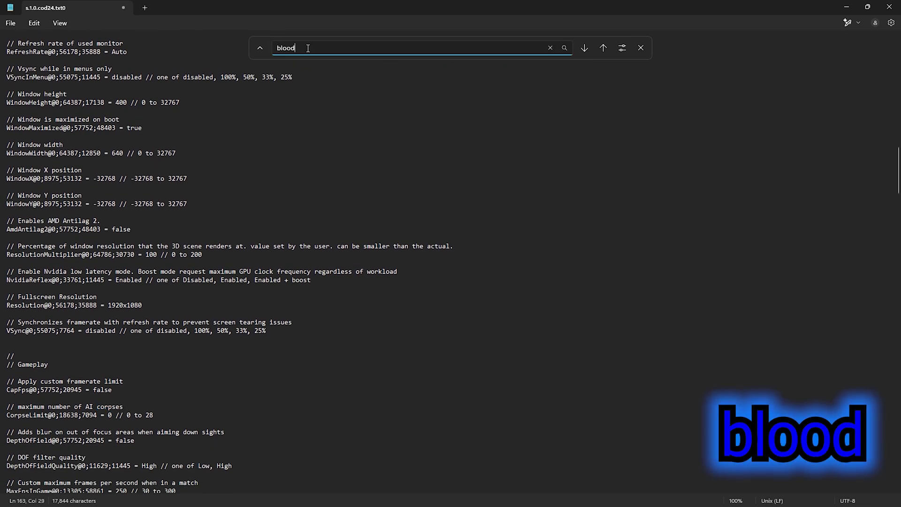
key("Return")
scroll(109, 391, "down", 4)
double_click(116, 390)
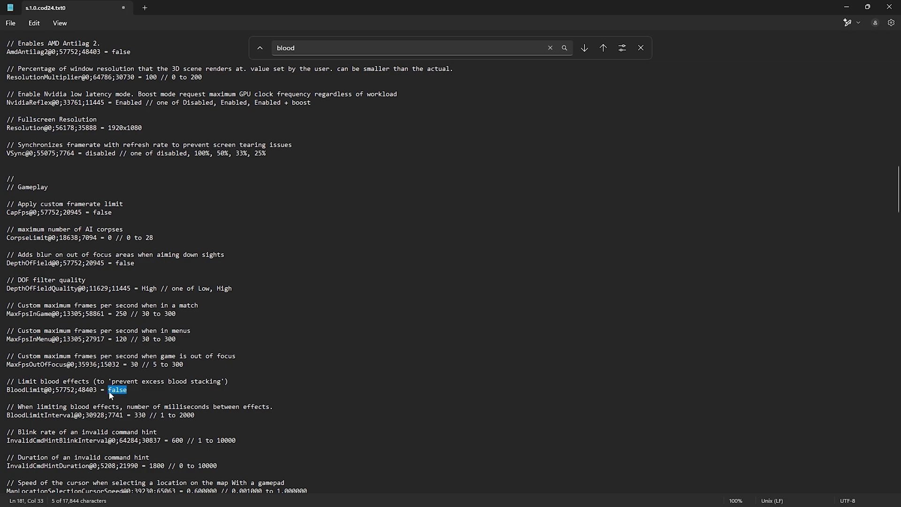
type("true")
Find "sunshadow" in the config file and set StaticSunshadowClipmapResolution to 0
type("sunshadow")
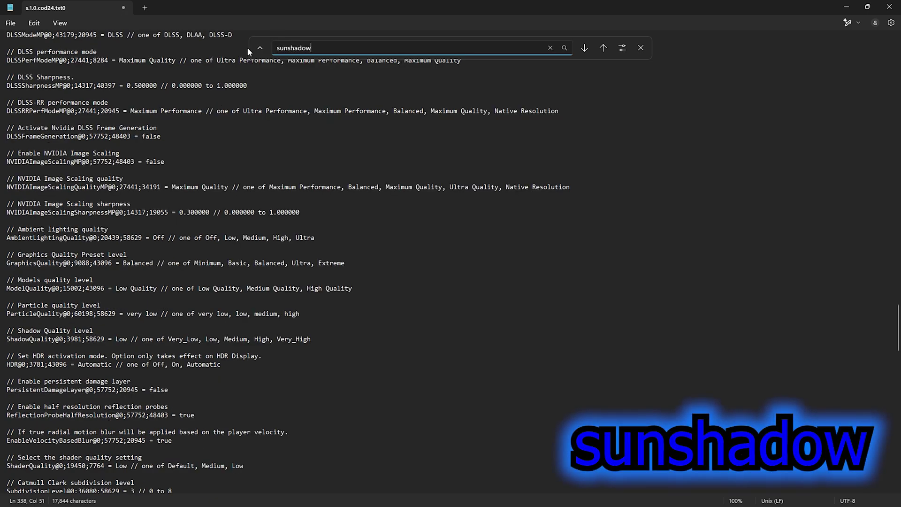
key("Return")
double_click(204, 144)
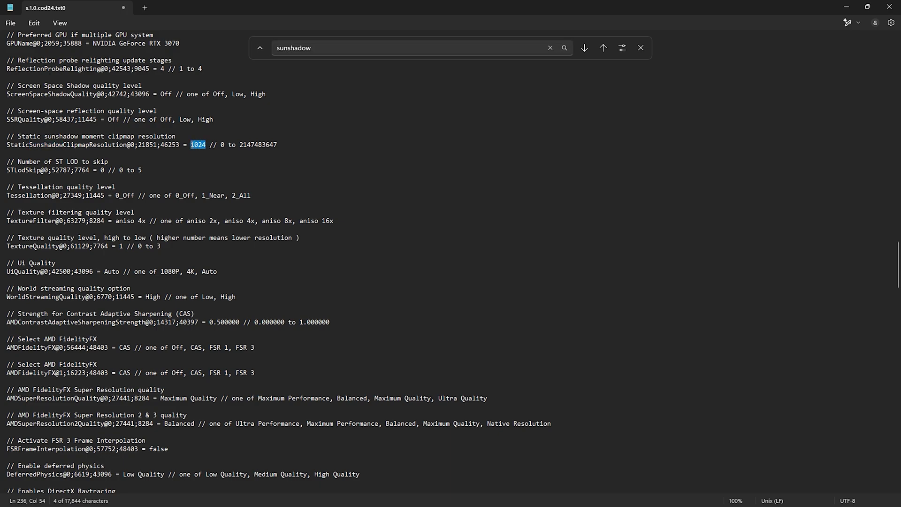
type("0")
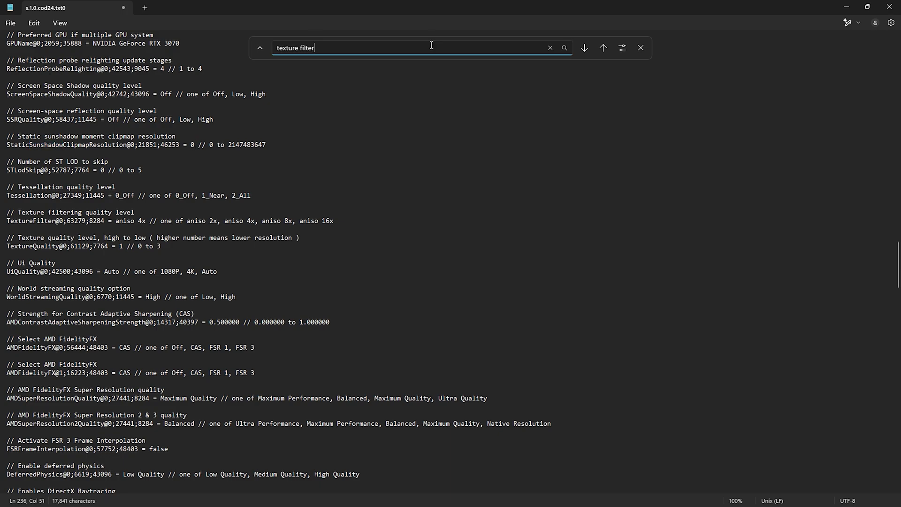
Find "texture filtering" in the config file and set TextureFilter to aniso 2x
type("ing")
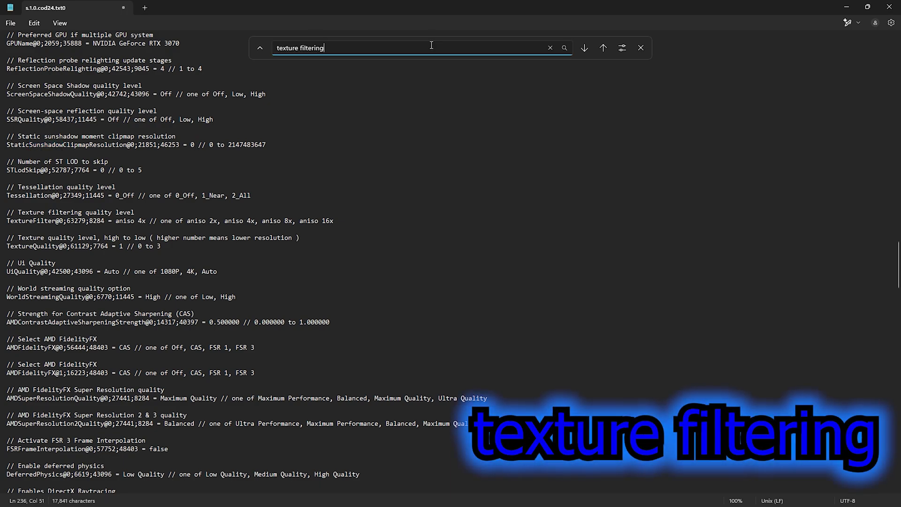
key("Return")
left_click(142, 221)
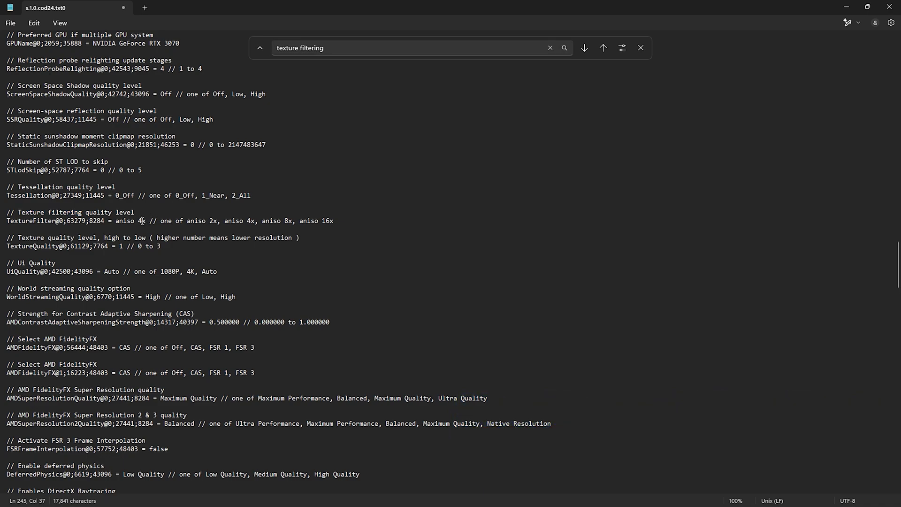
key("BackSpace")
type("2")
Find "heaps" in the config file and set GPUUploadHeaps to false
key("ctrl+f")
type("heaps")
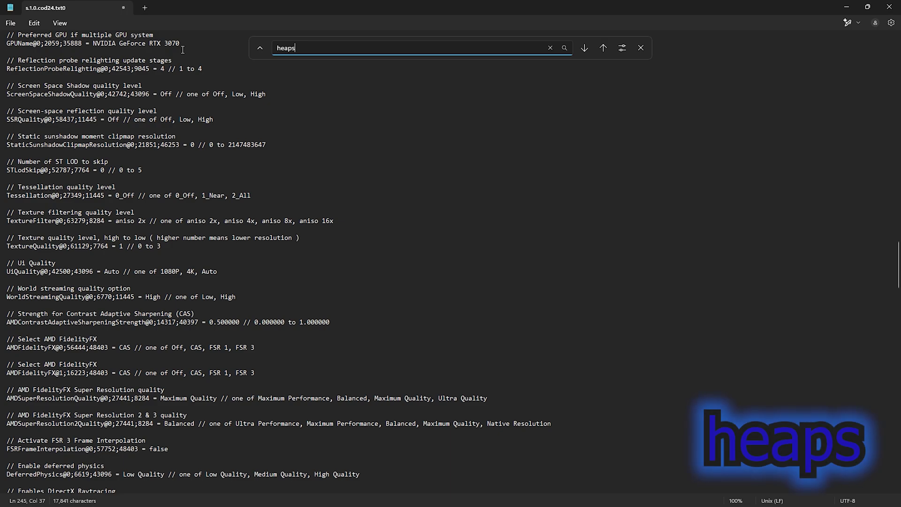
key("Return")
scroll(182, 50, "down", 4)
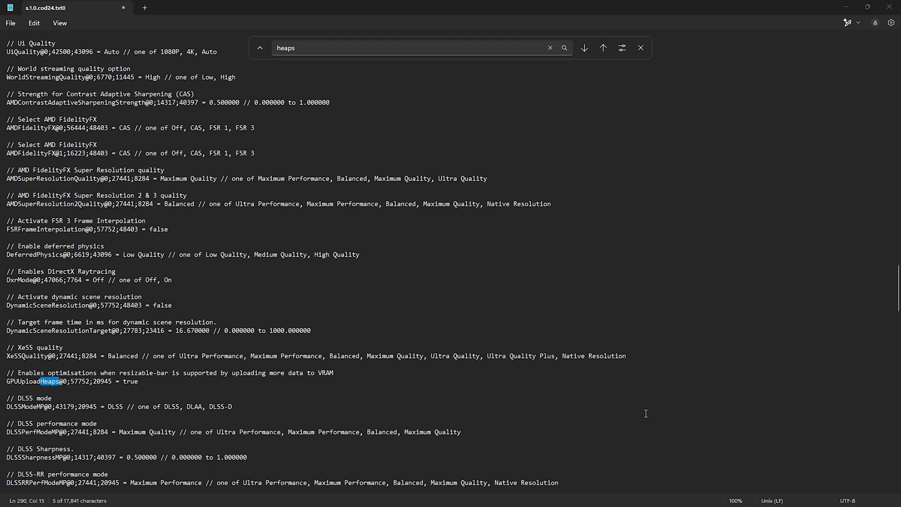
double_click(131, 382)
type("fa")
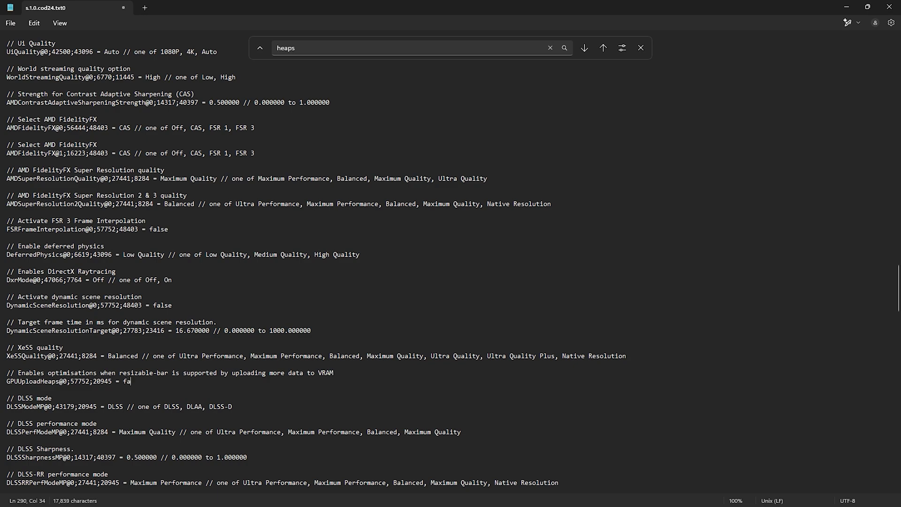
type("lse")
Find "catmull" in the config file and select the SubdivisionLevel value
key("ctrl+f")
type("catmull")
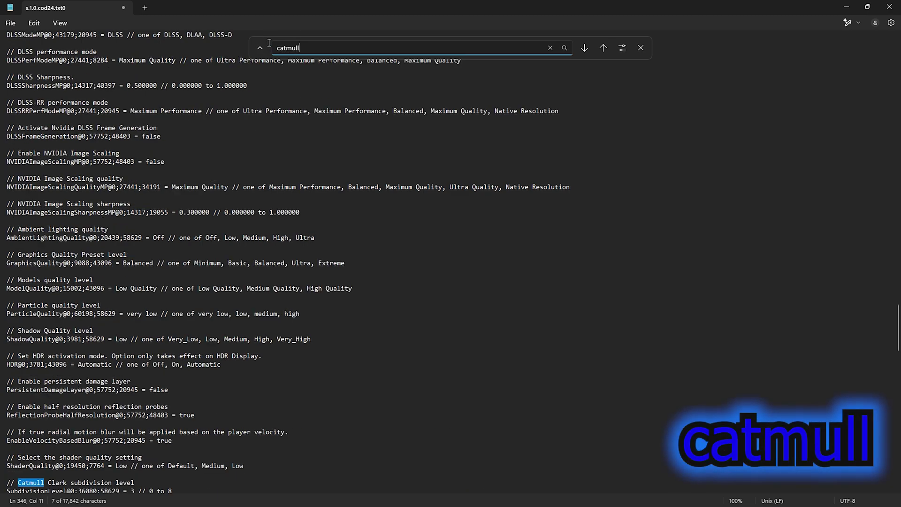
key("Return")
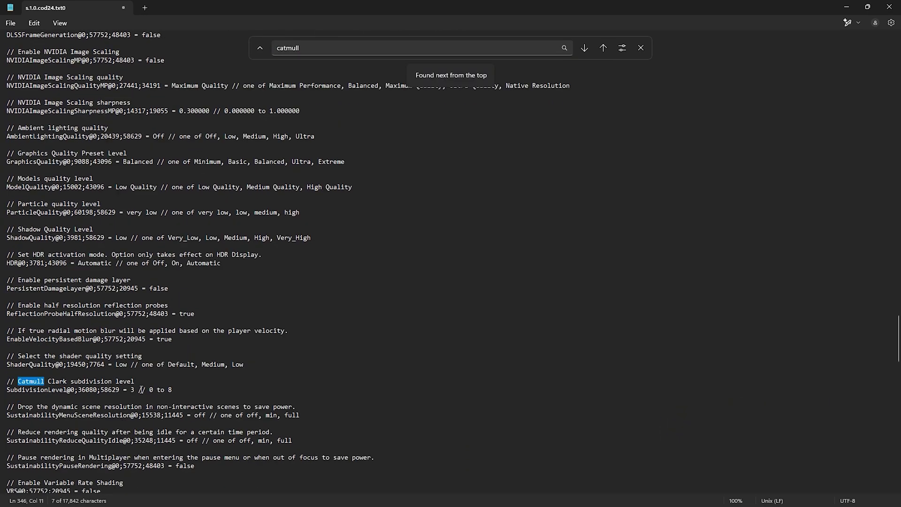
left_click(135, 391)
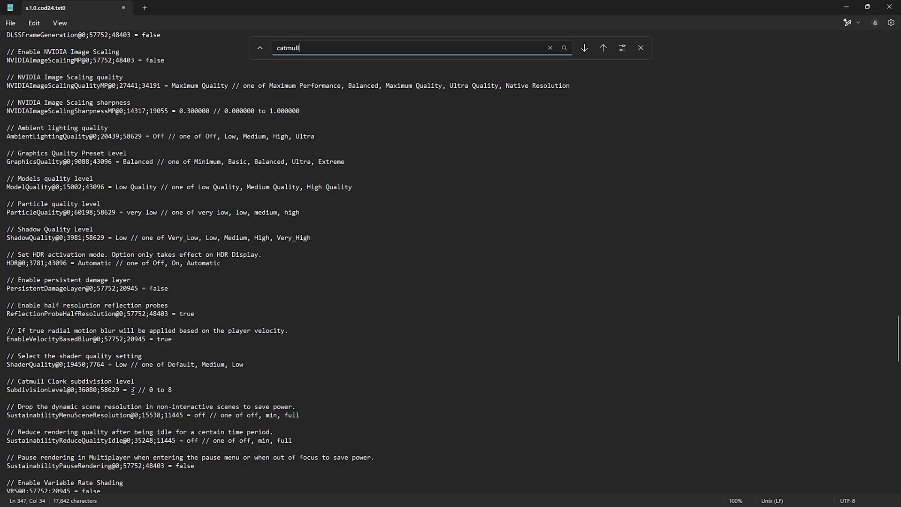
left_click_drag(133, 391, 136, 391)
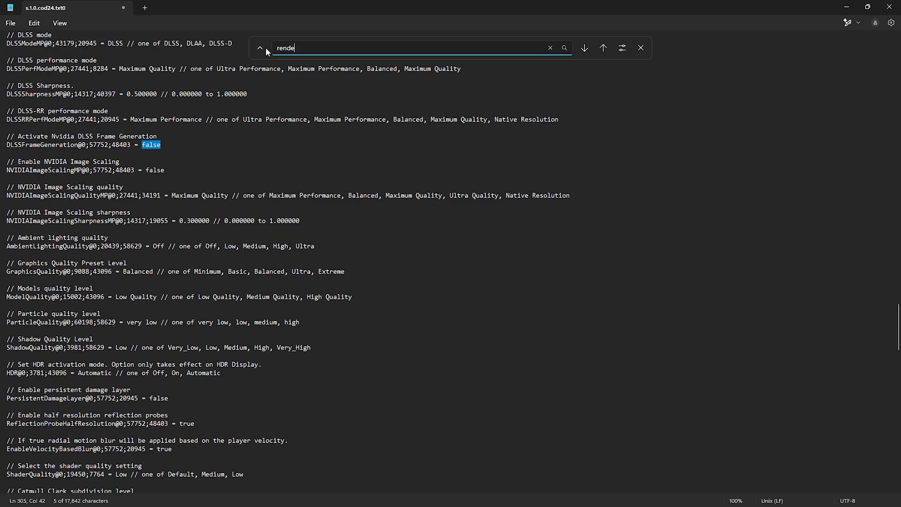
Find "renderer" in the config file, select the RendererWorkerCount value, and save the edited file
key("Return")
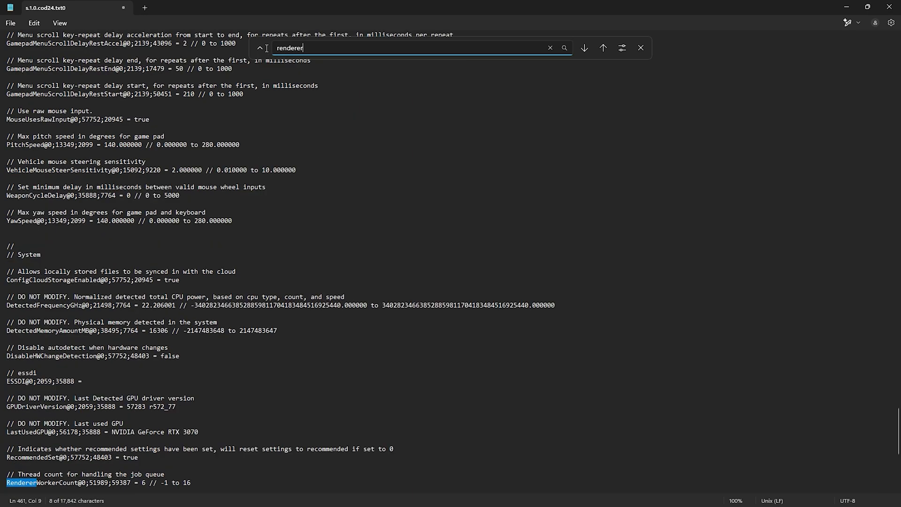
scroll(169, 313, "down", 6)
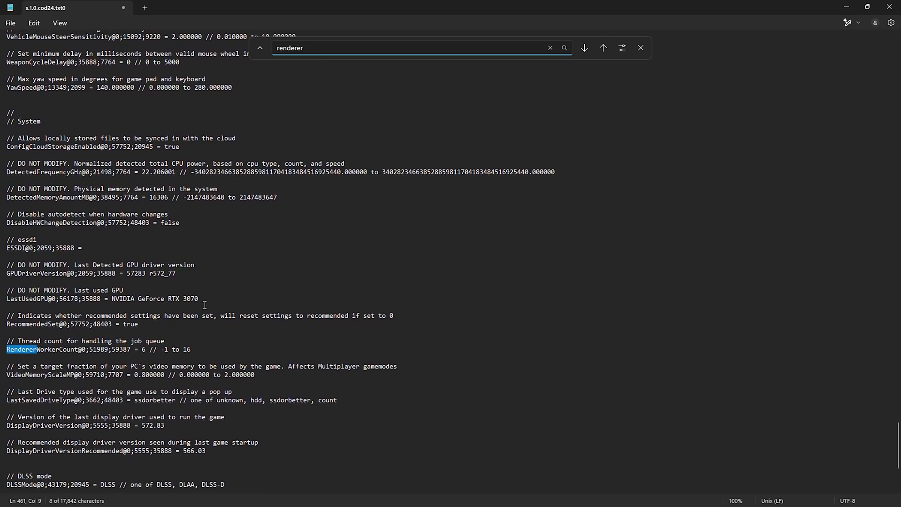
double_click(144, 330)
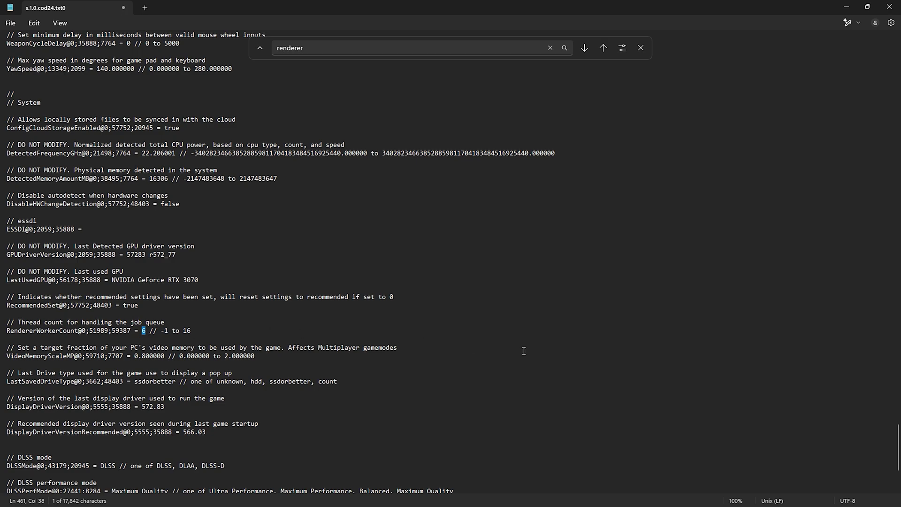
key("ctrl+shift+Escape")
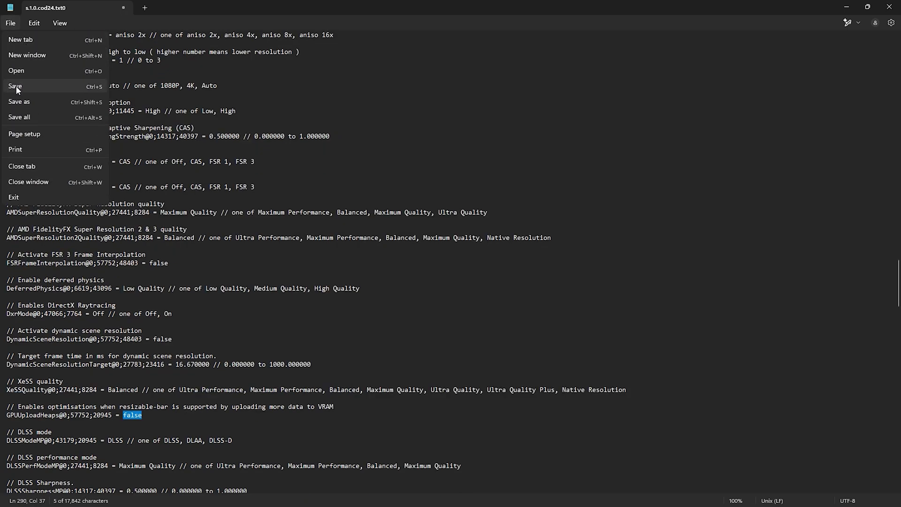
left_click(44, 87)
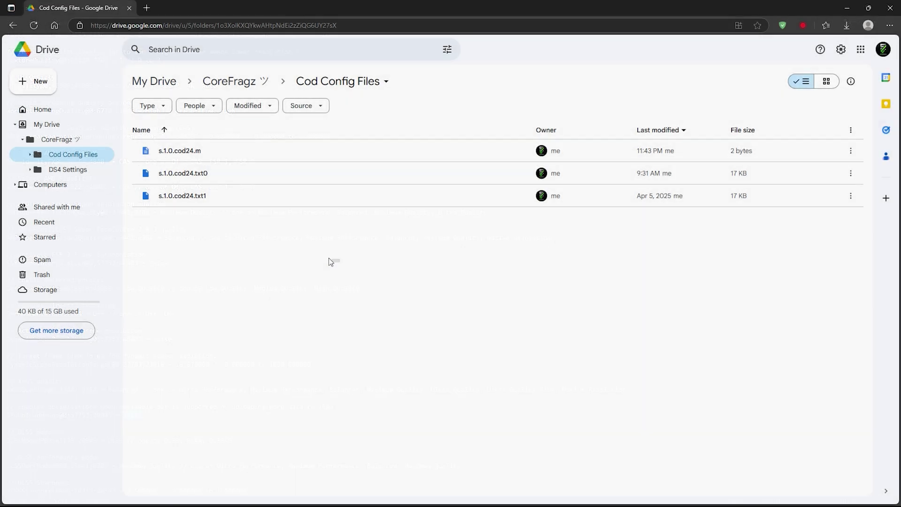
Select the three s.1.0.cod24 files in Google Drive's Cod Config Files folder and view their download options
left_click_drag(339, 261, 182, 151)
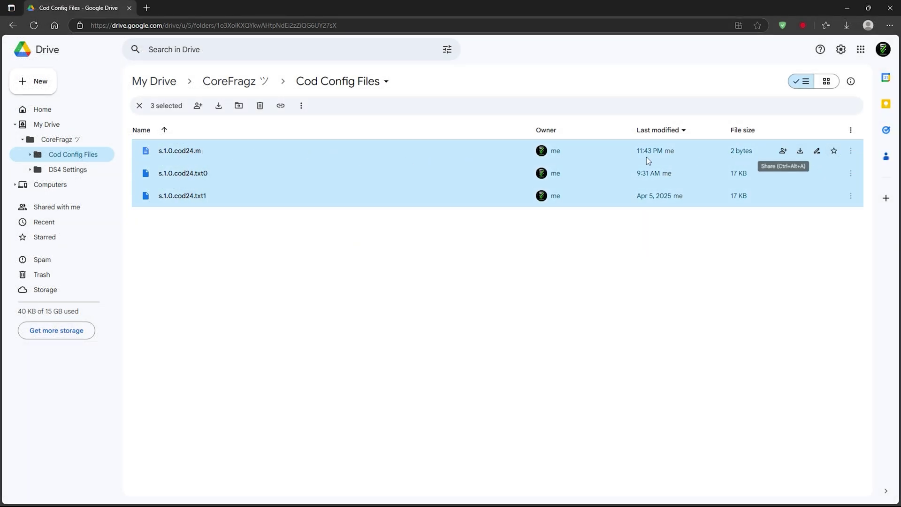
right_click(234, 142)
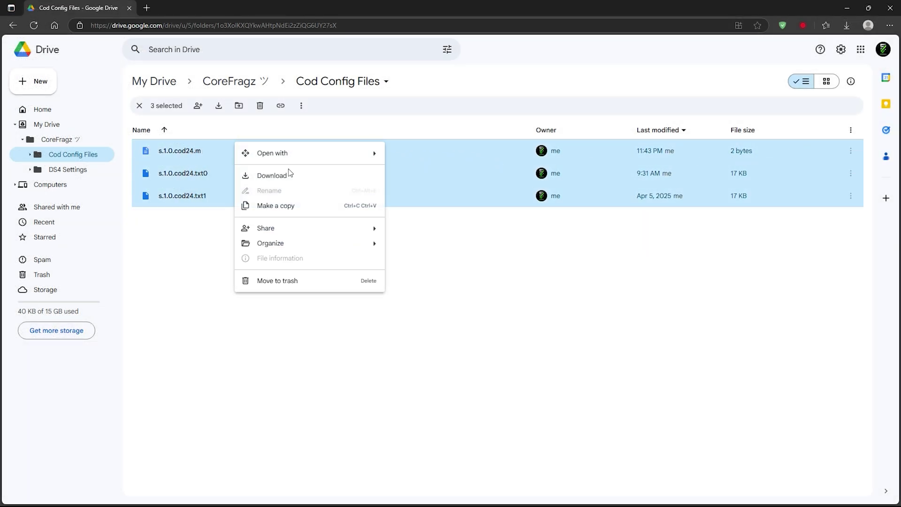
left_click(174, 223)
left_click(221, 179)
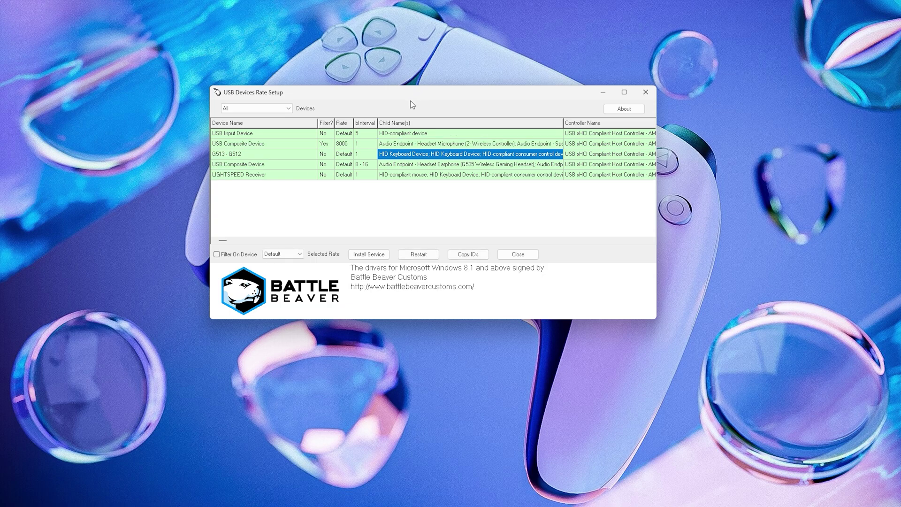
Download hidusbf.zip from the hidusbf GitHub repository and show the downloaded archive in its folder
left_click(405, 143)
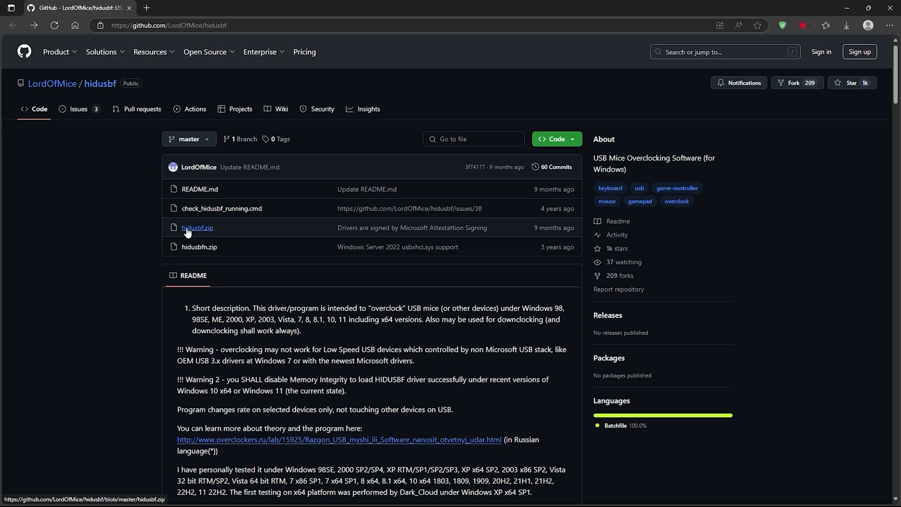
left_click(197, 230)
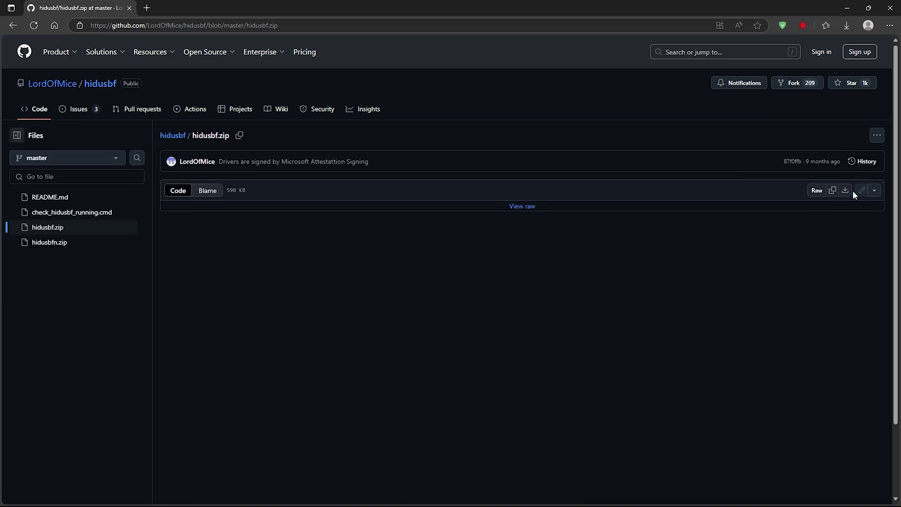
left_click(846, 192)
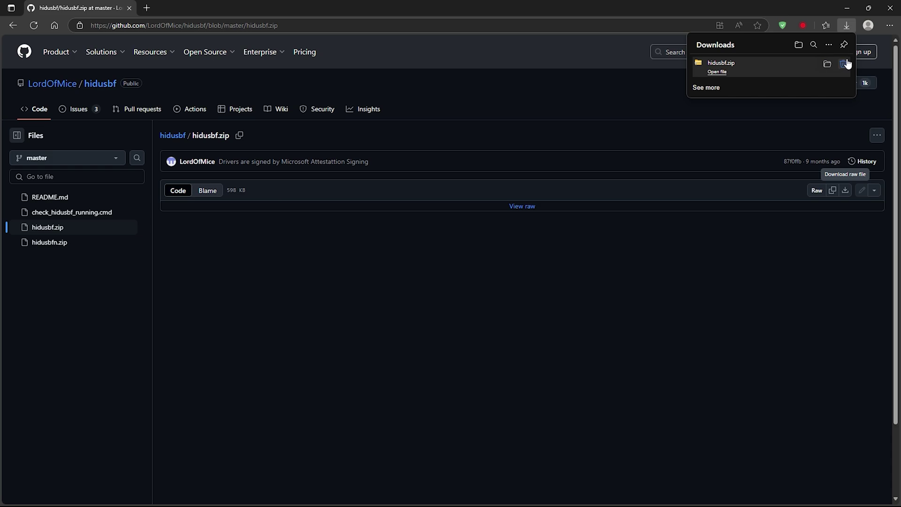
left_click(827, 63)
Extract the hidusbf archive into its own folder in Downloads
right_click(104, 104)
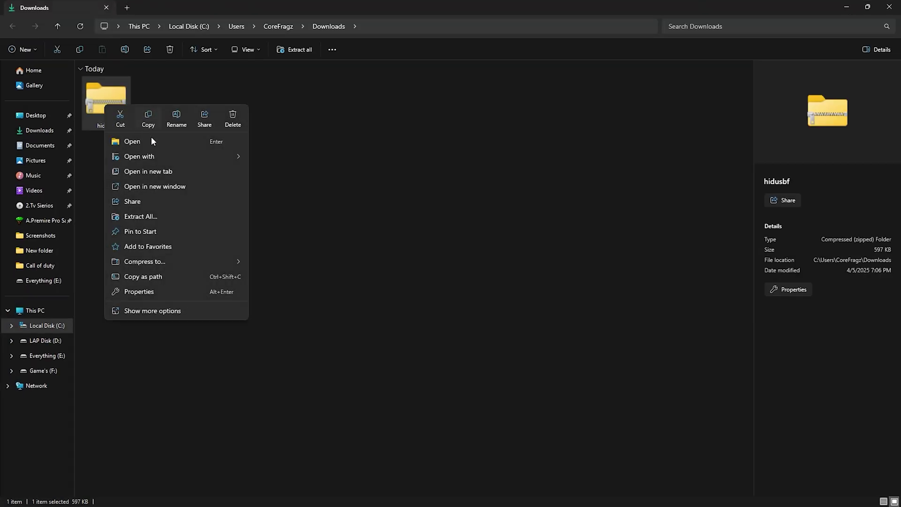
left_click(159, 216)
left_click(529, 349)
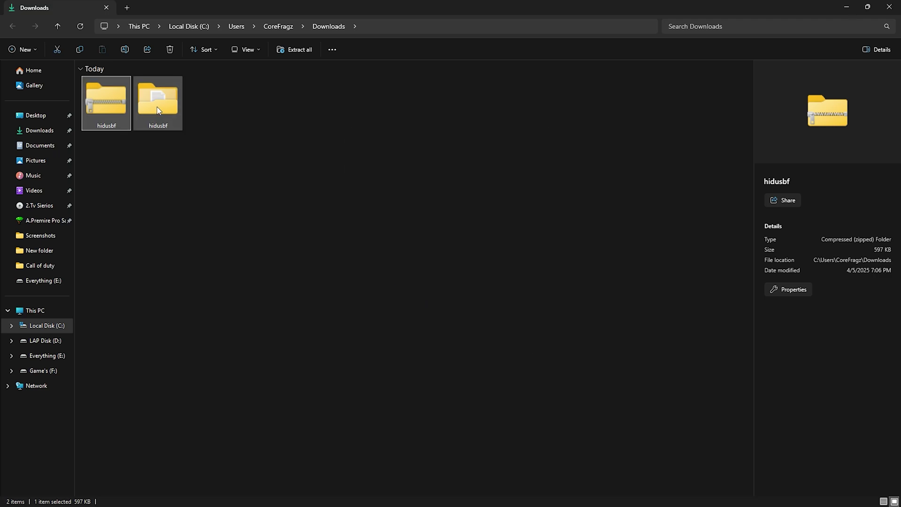
Run the Setup application from the DRIVER folder inside the extracted hidusbf folder, allowing it to open
double_click(159, 106)
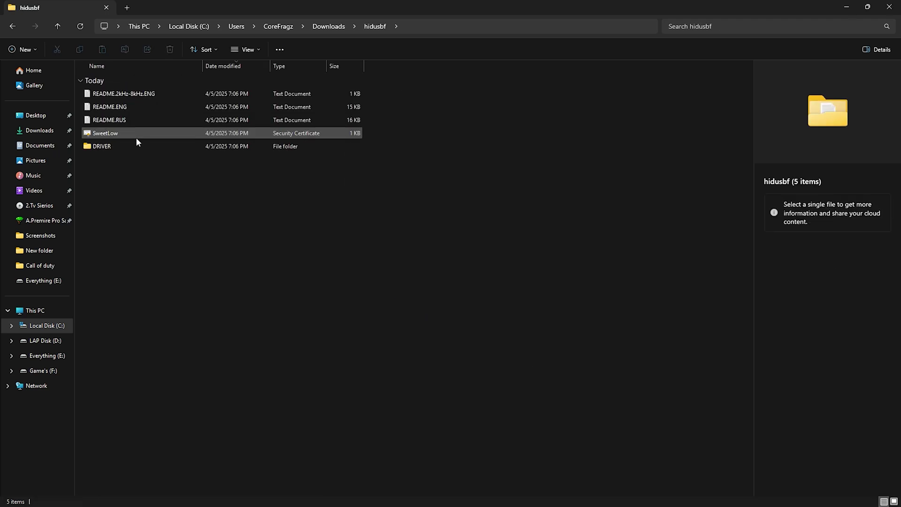
double_click(170, 148)
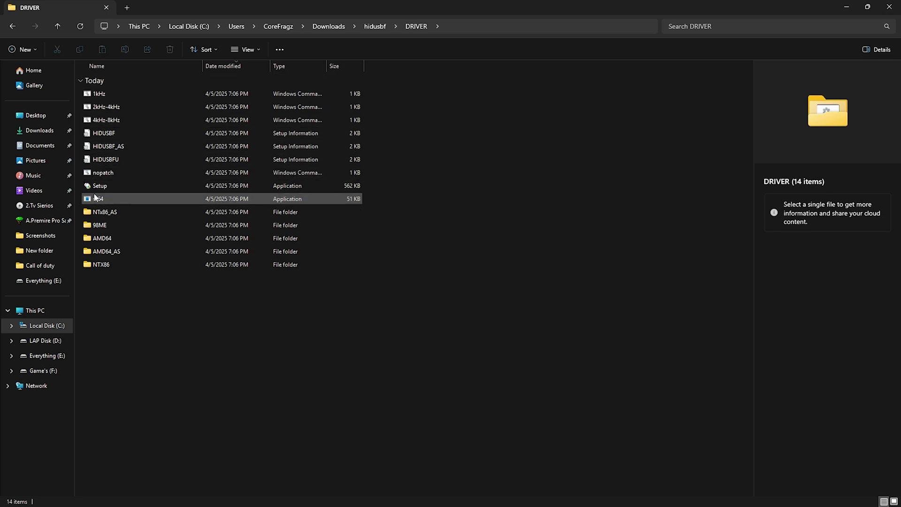
left_click(122, 185)
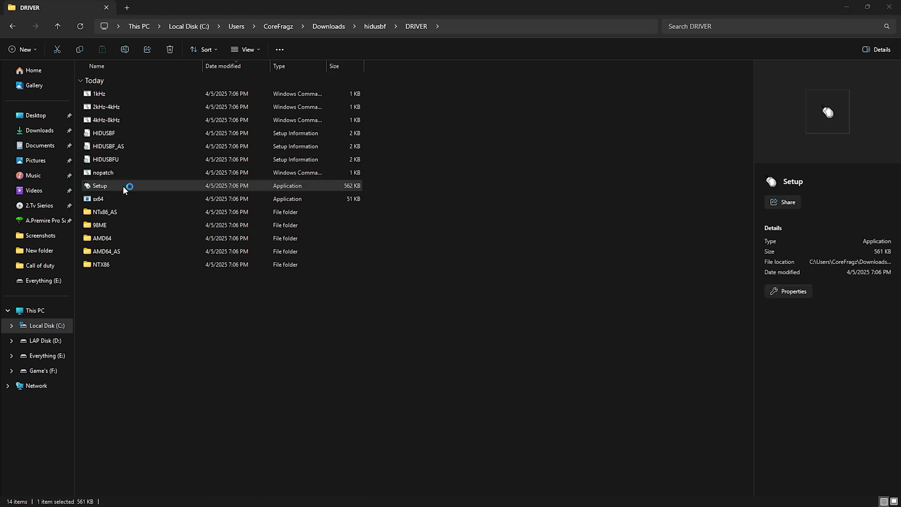
double_click(123, 186)
left_click(394, 324)
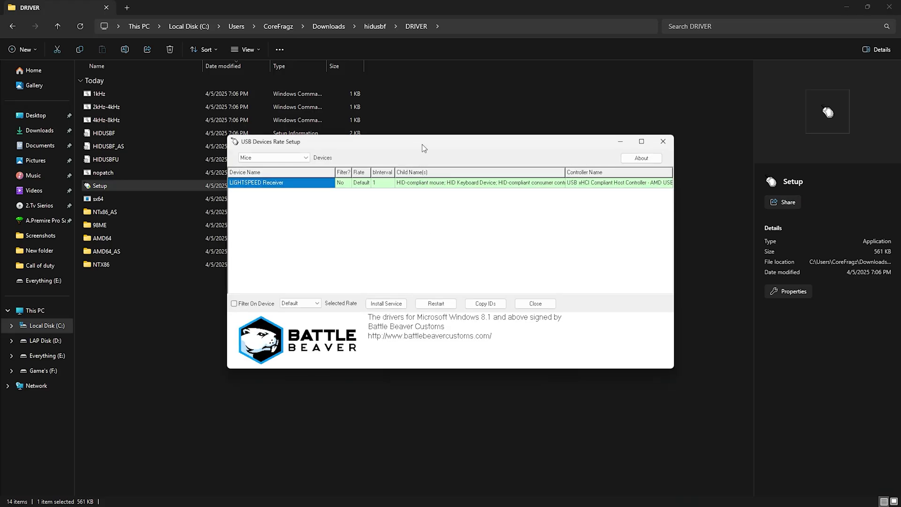
List all USB devices in USB Devices Rate Setup and install the driver service, allowing HIDUSBF_AS.INF to open
left_click_drag(422, 145, 404, 96)
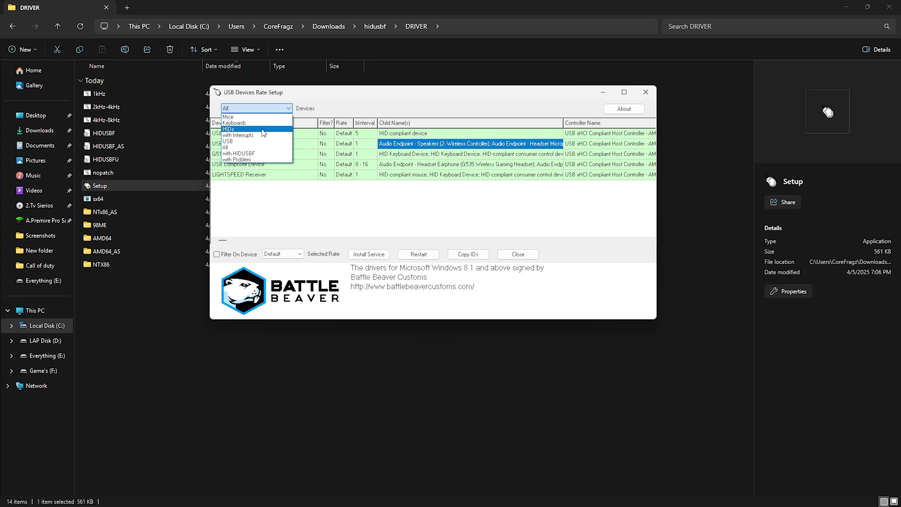
left_click(252, 146)
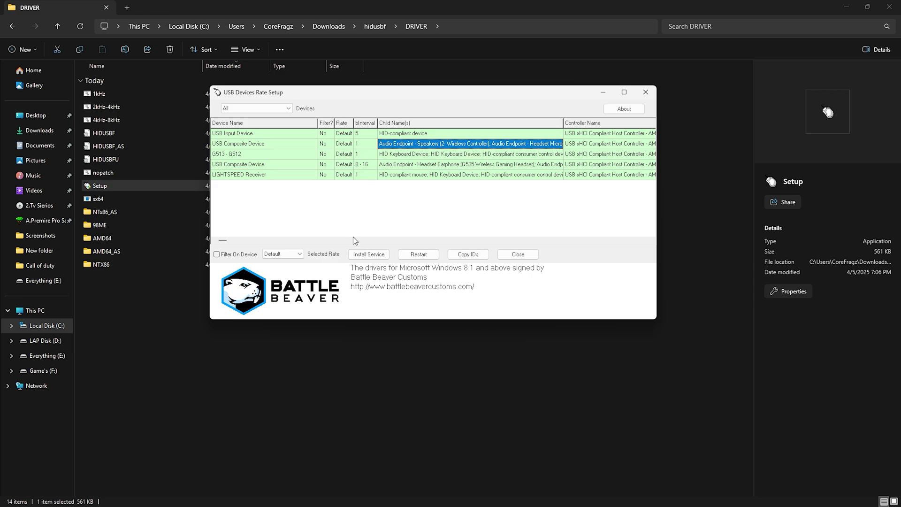
left_click(376, 254)
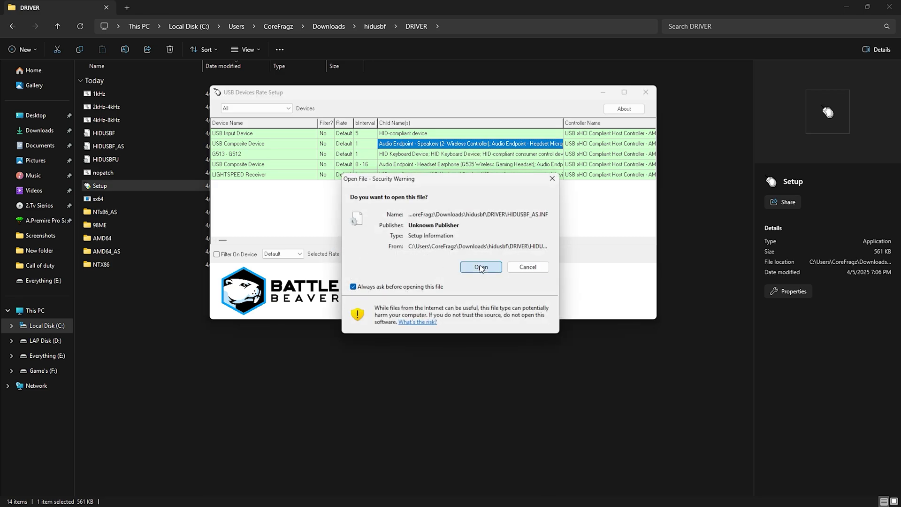
left_click(481, 267)
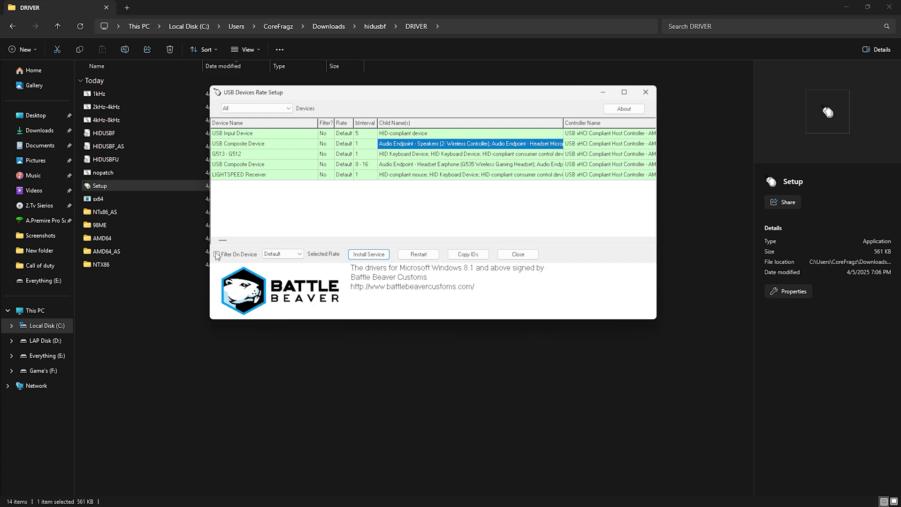
Enable Filter On Device for the wireless controller's USB Composite Device and install the service again
left_click(217, 254)
left_click(369, 254)
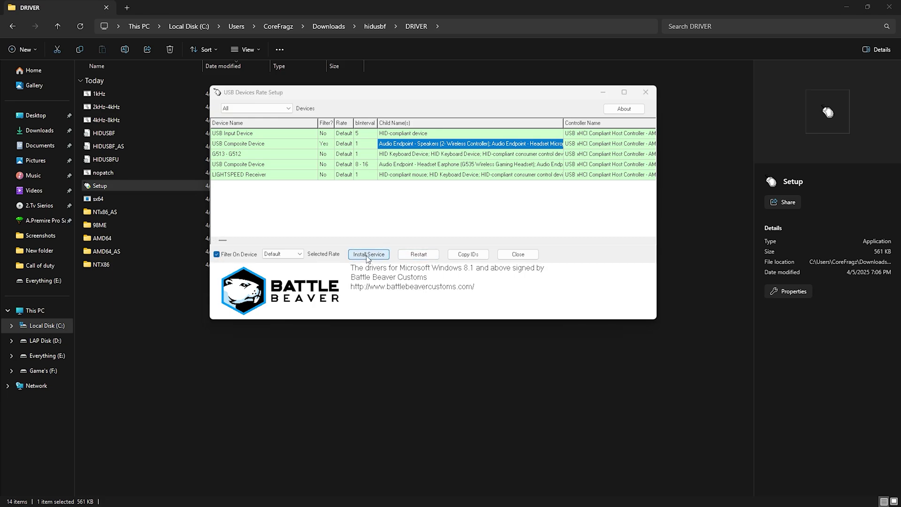
left_click(481, 267)
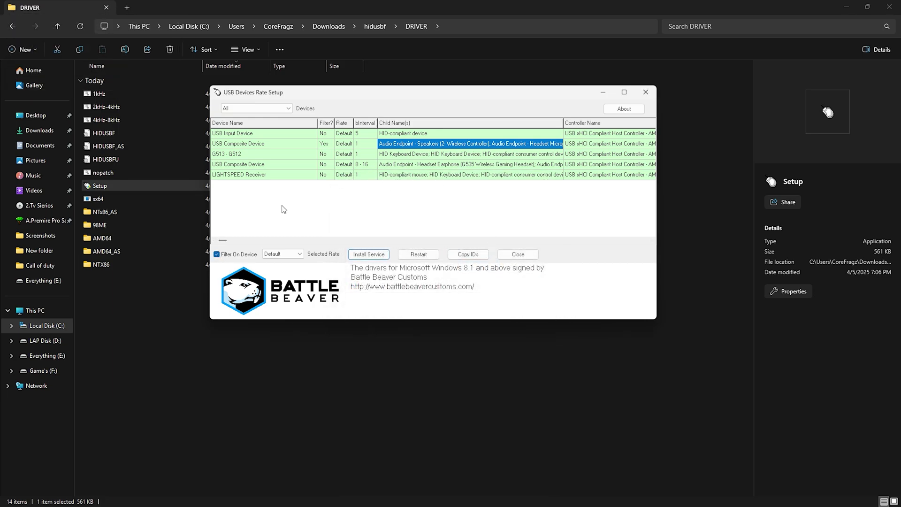
Set the polling rate of the wireless controller's USB Composite Device to 8000 and install the service
left_click(277, 254)
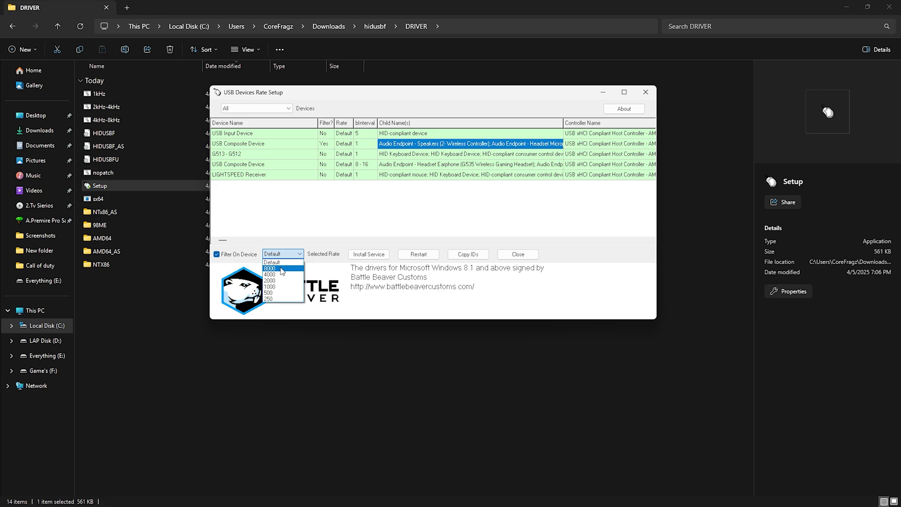
left_click(281, 268)
left_click(374, 255)
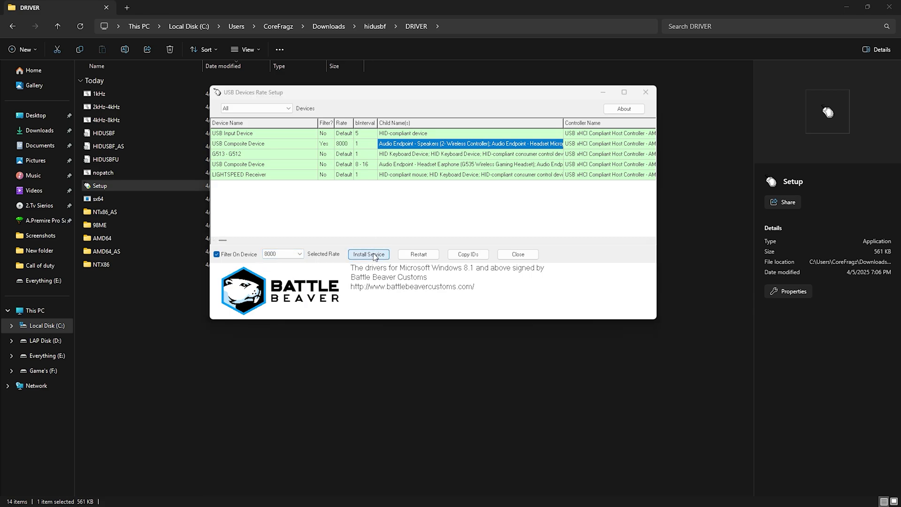
left_click(481, 267)
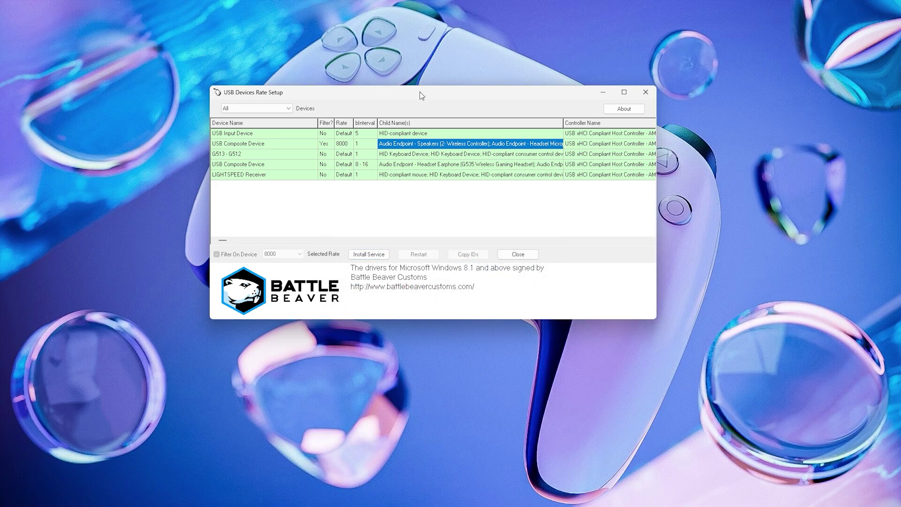
Check the filter, rate and interval values of the wireless controller's device entry, and close USB Devices Rate Setup
left_click(331, 147)
left_click(367, 144)
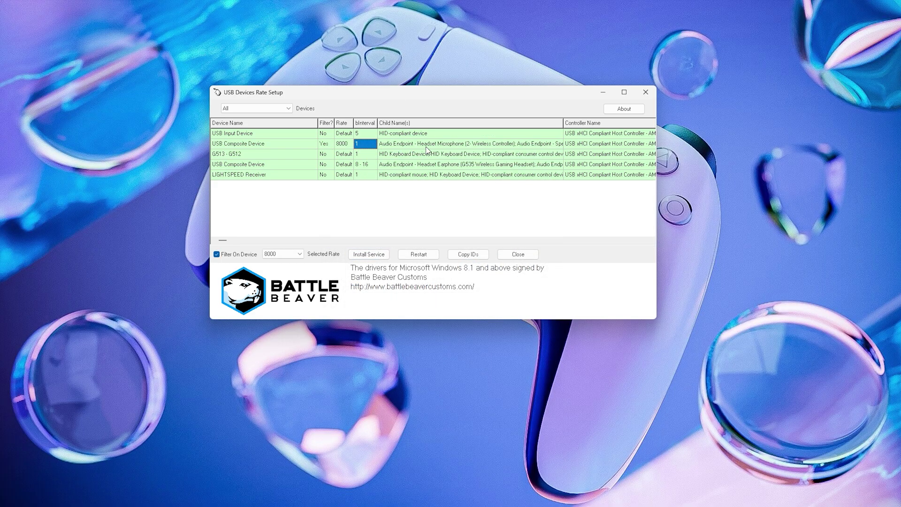
left_click(541, 145)
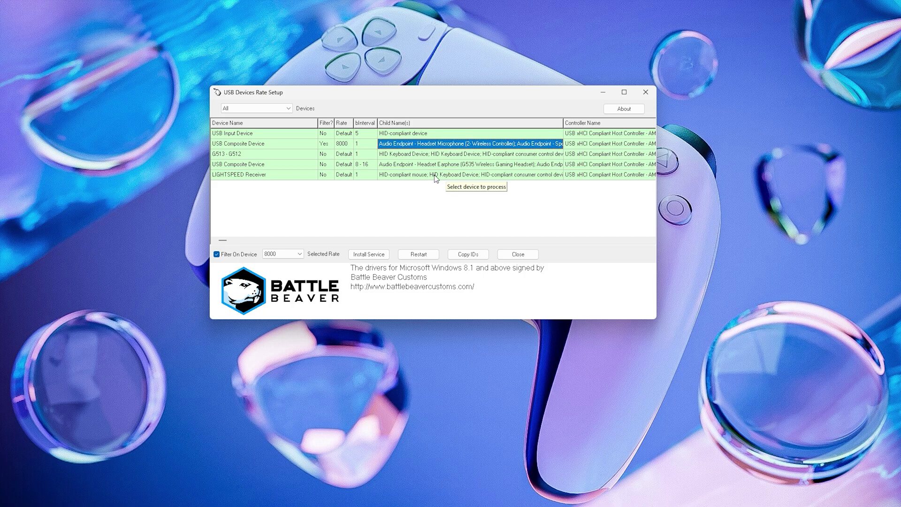
left_click(646, 92)
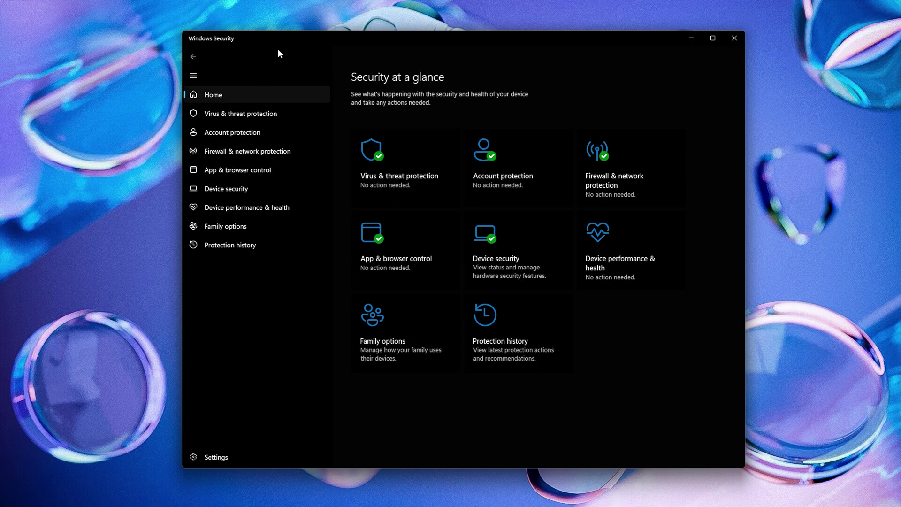
Open the core isolation details under Device security in Windows Security
mouse_move(309, 41)
left_mouse_down()
mouse_move(287, 38)
mouse_move(298, 42)
left_mouse_up()
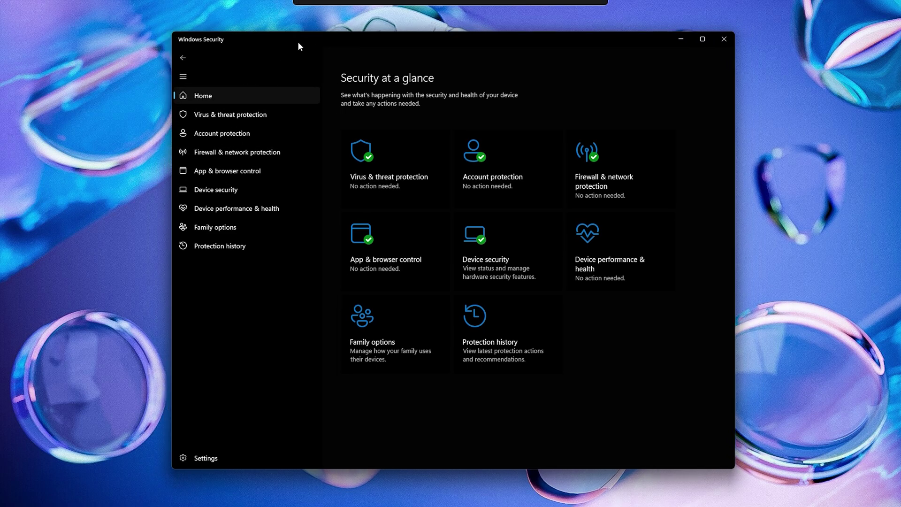
left_click(226, 189)
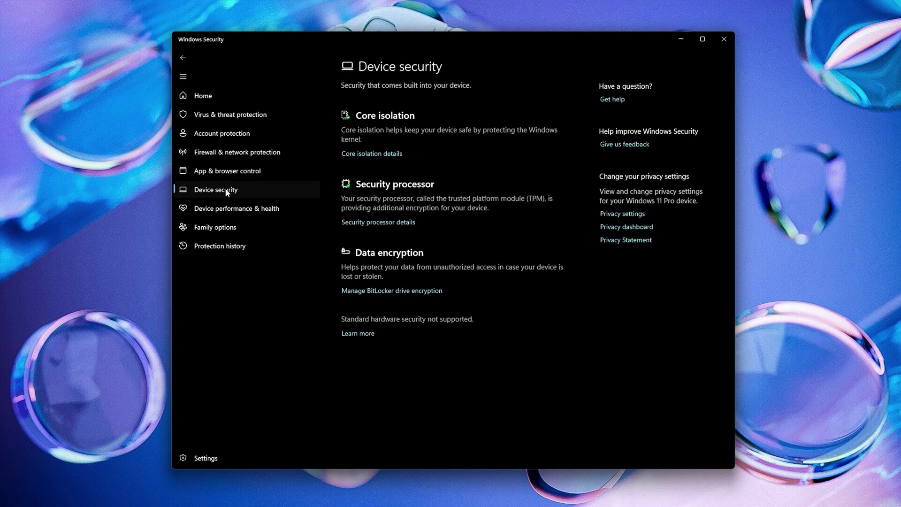
left_click(374, 153)
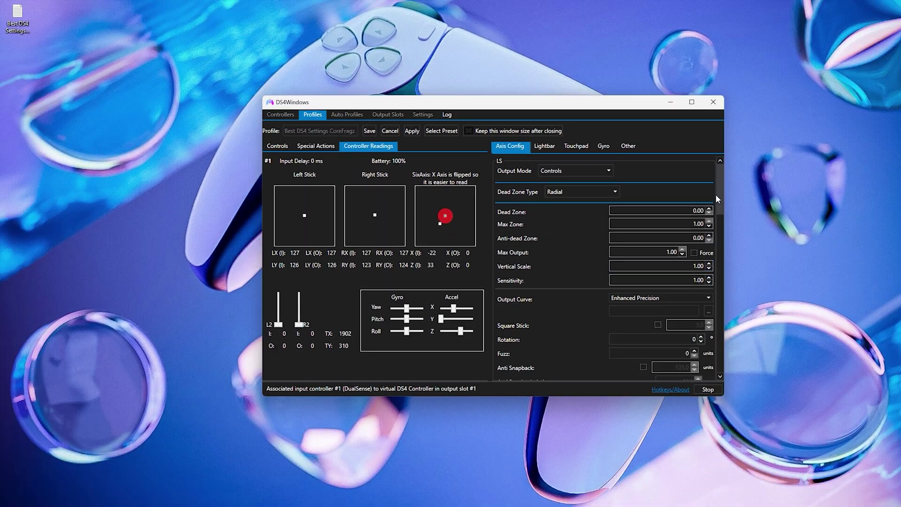
In DS4Windows, review the axis, lightbar and touchpad settings of the Best DS4 Settings CoreFragz profile, and leave the editor without saving
scroll(719, 193, "down", 1)
left_click_drag(719, 192, 718, 358)
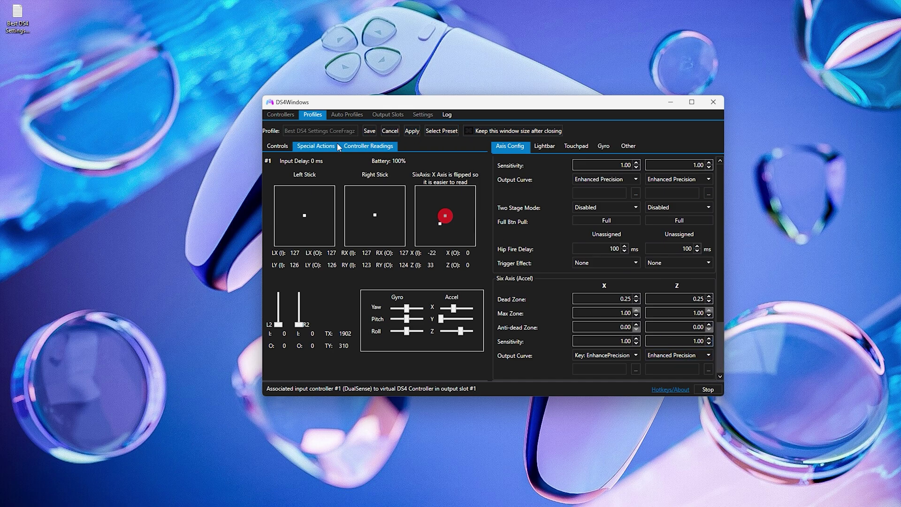
left_click(544, 146)
left_click(576, 146)
left_click(391, 131)
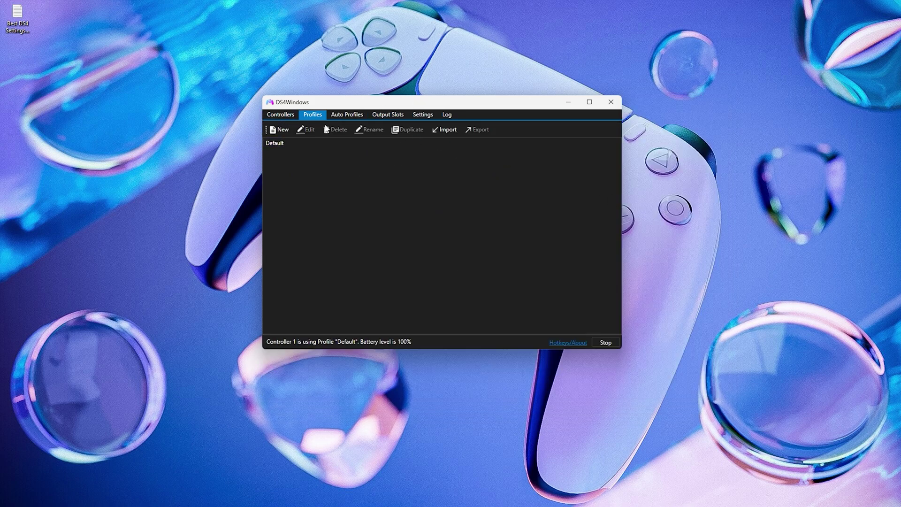
Import the Best DS4 Settings CoreFragz profile from the Desktop and select it as the DualSense controller's profile
left_click(445, 131)
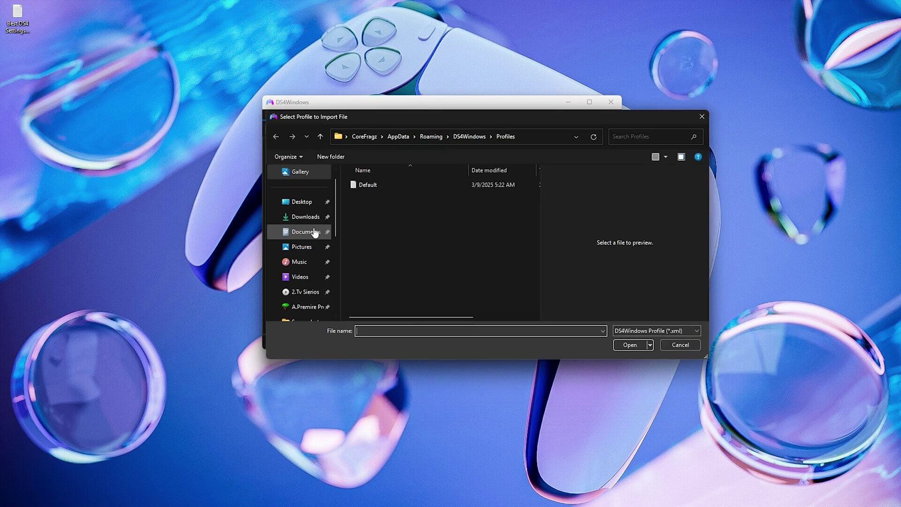
left_click(303, 207)
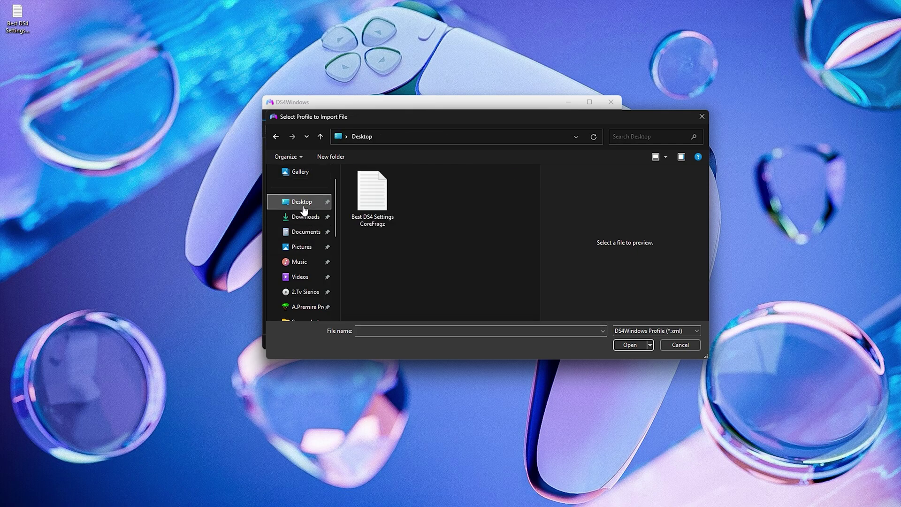
left_click(630, 345)
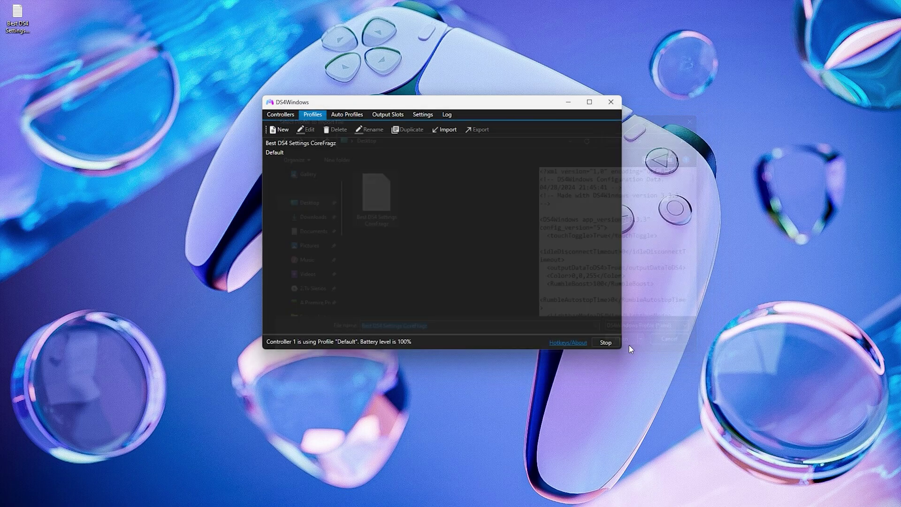
left_click(281, 115)
left_click(491, 141)
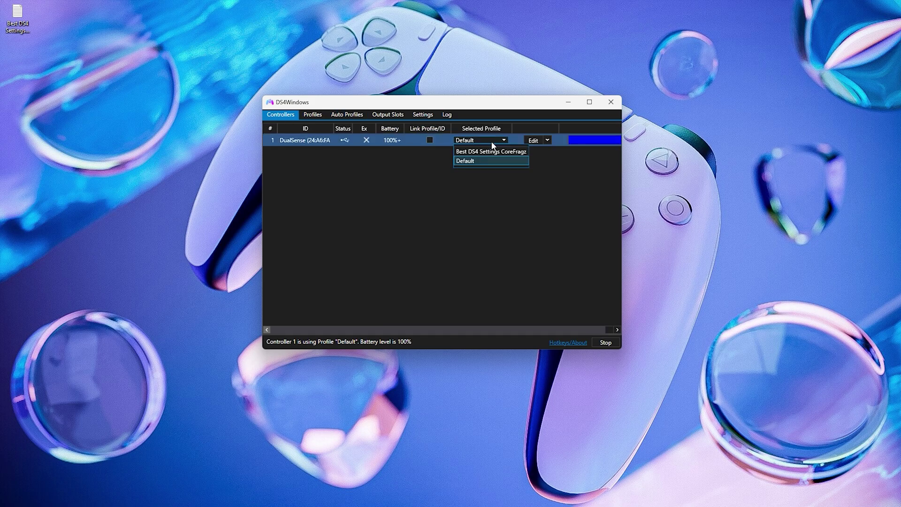
left_click(510, 151)
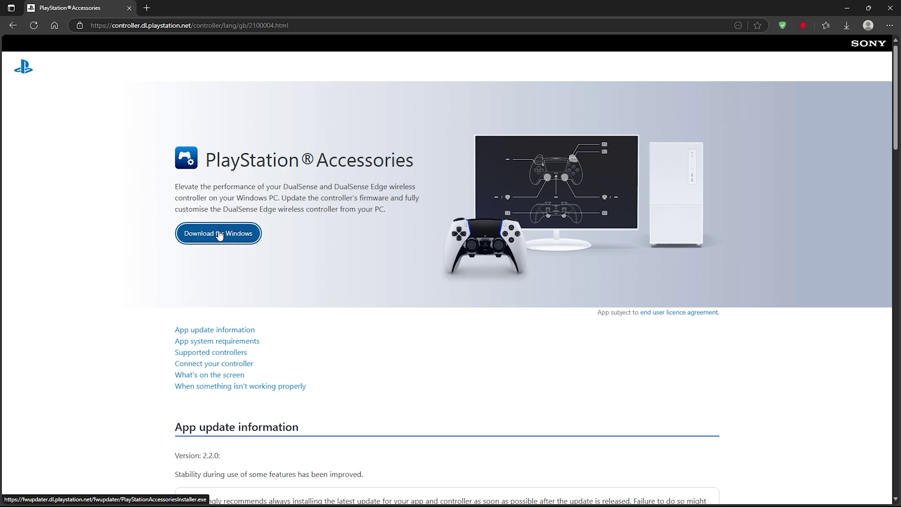
Download PlayStation Accessories for Windows and check the DualSense wireless controller and the options menu in the app
left_click(219, 234)
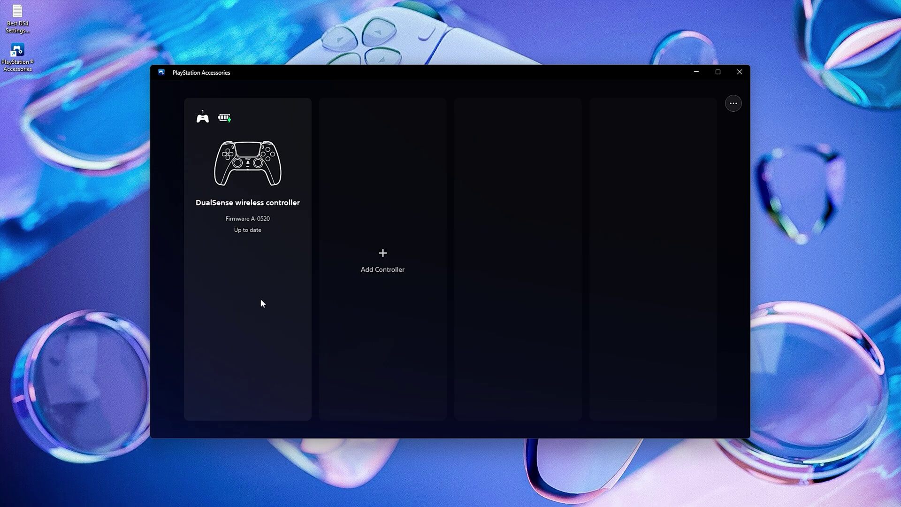
left_click(734, 104)
left_click(536, 94)
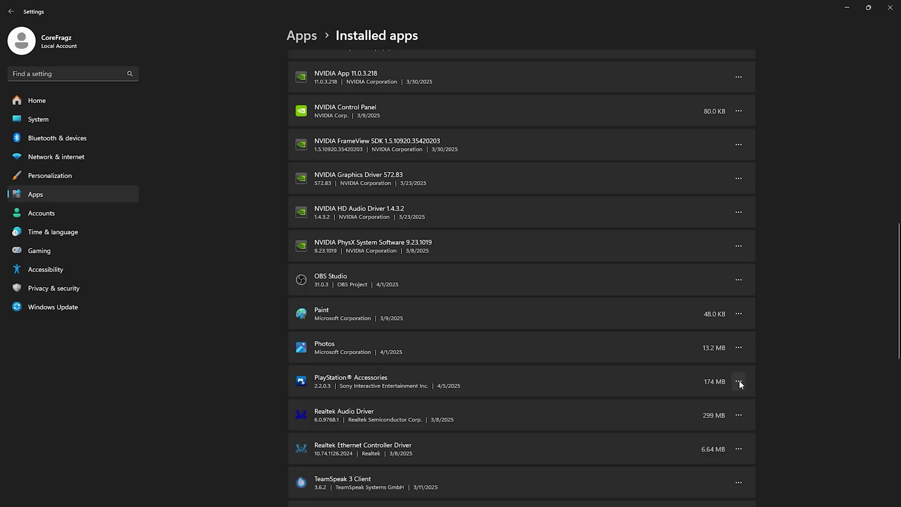
Uninstall PlayStation Accessories from the installed apps in Windows Settings
left_click(740, 381)
left_click(662, 416)
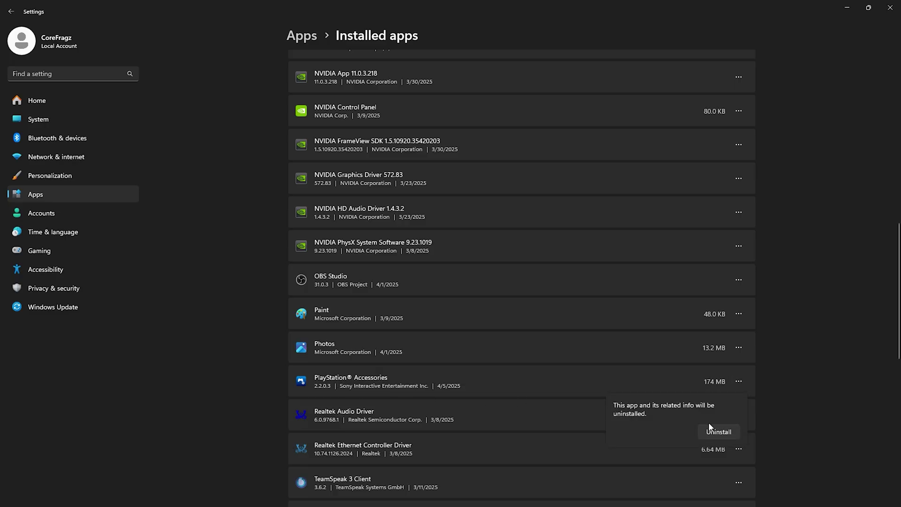
left_click(711, 429)
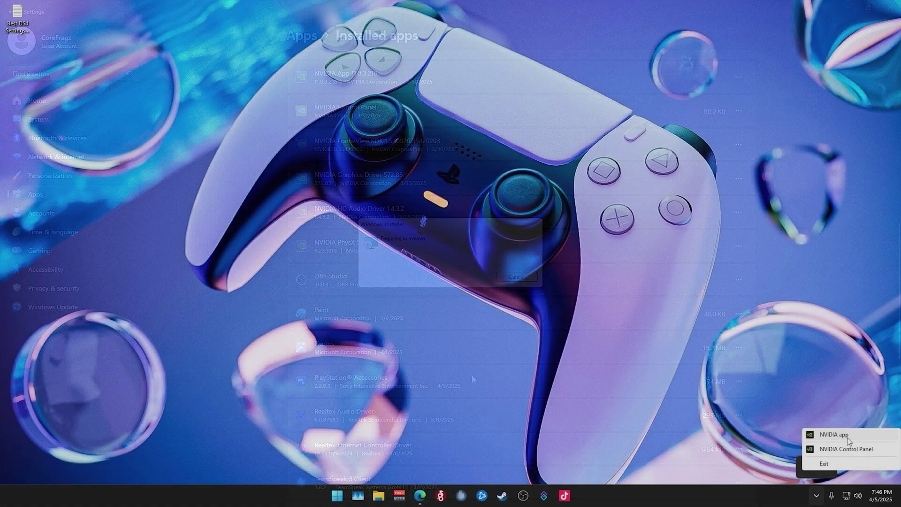
left_click(827, 429)
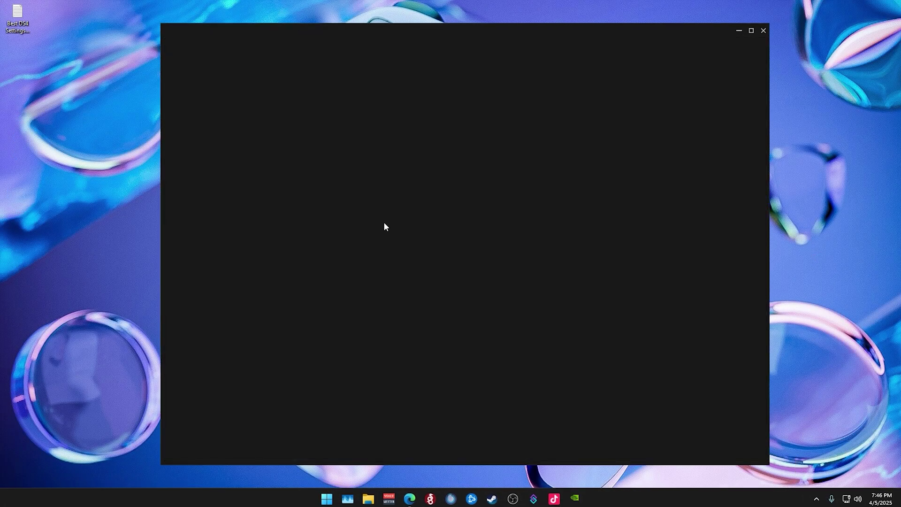
Check for driver updates in the NVIDIA app, reviewing the driver type choices and keeping Game Ready Driver
left_click_drag(420, 32, 381, 28)
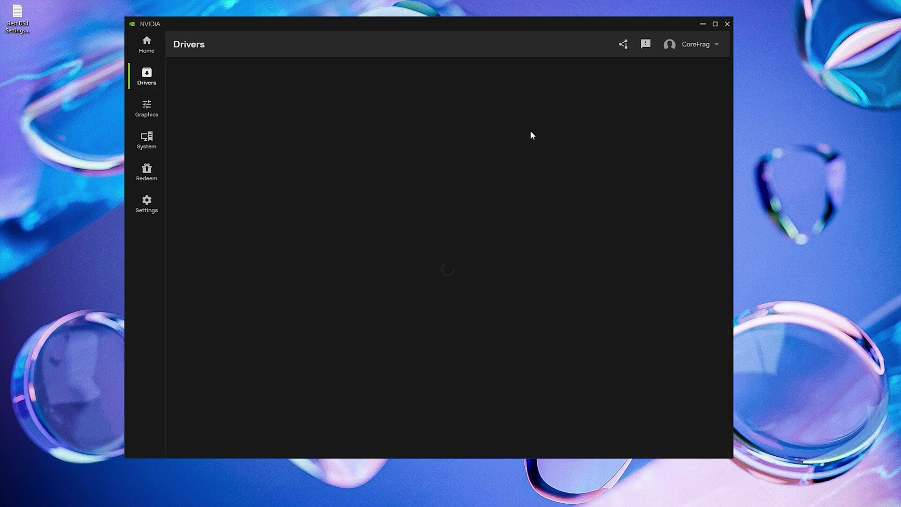
left_click(714, 69)
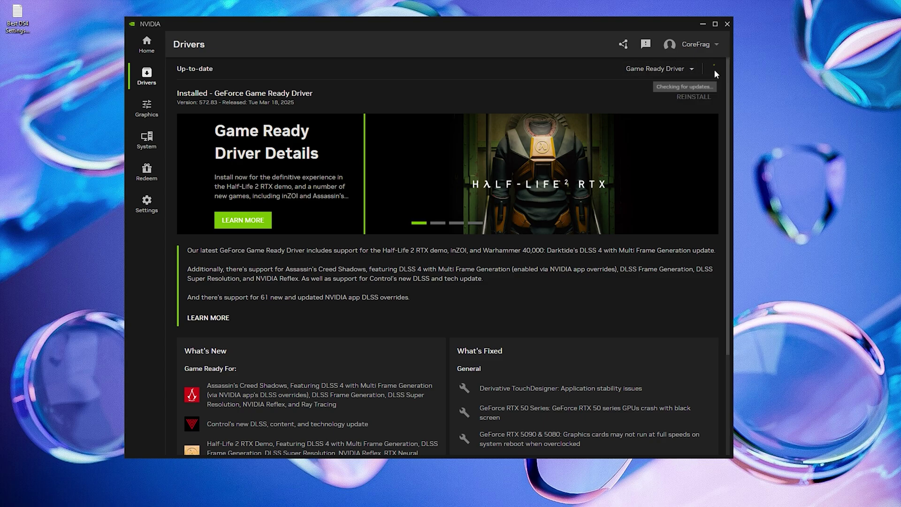
left_click(676, 69)
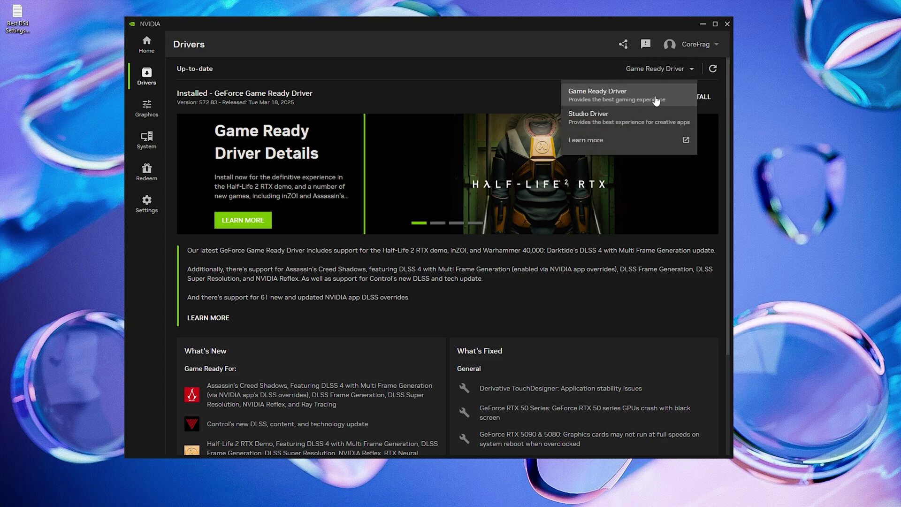
left_click(677, 72)
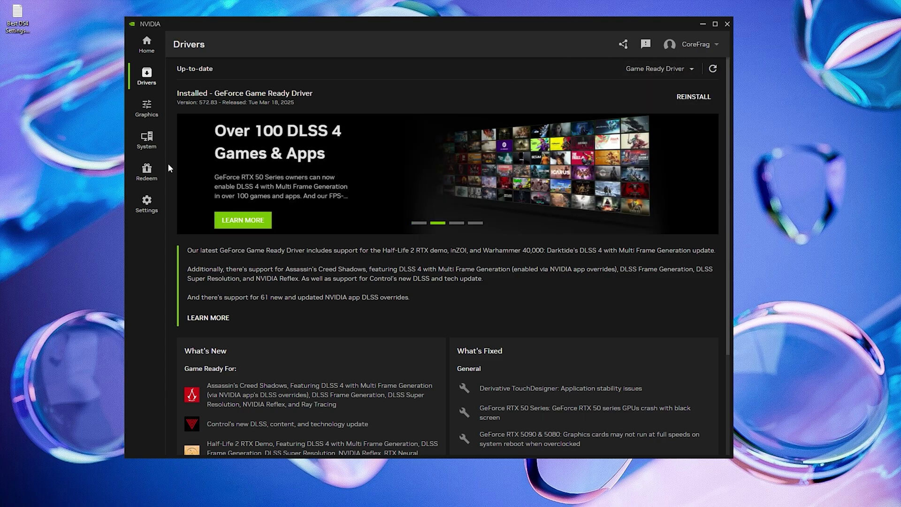
Open the system performance page with the GPU's automatic tuning and performance limits
left_click(147, 140)
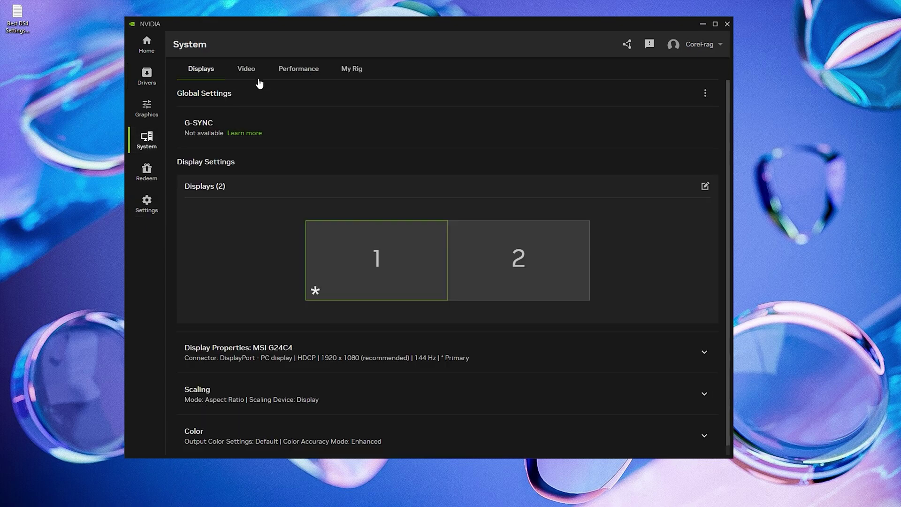
left_click(311, 70)
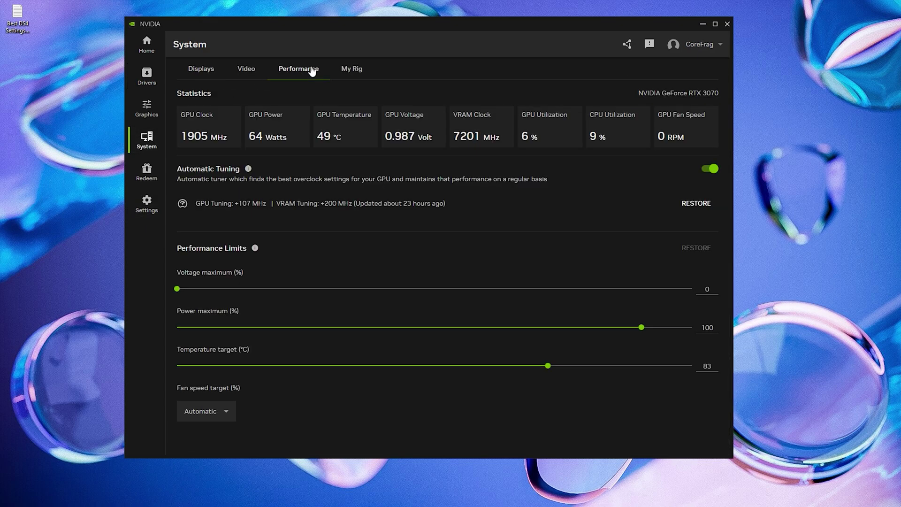